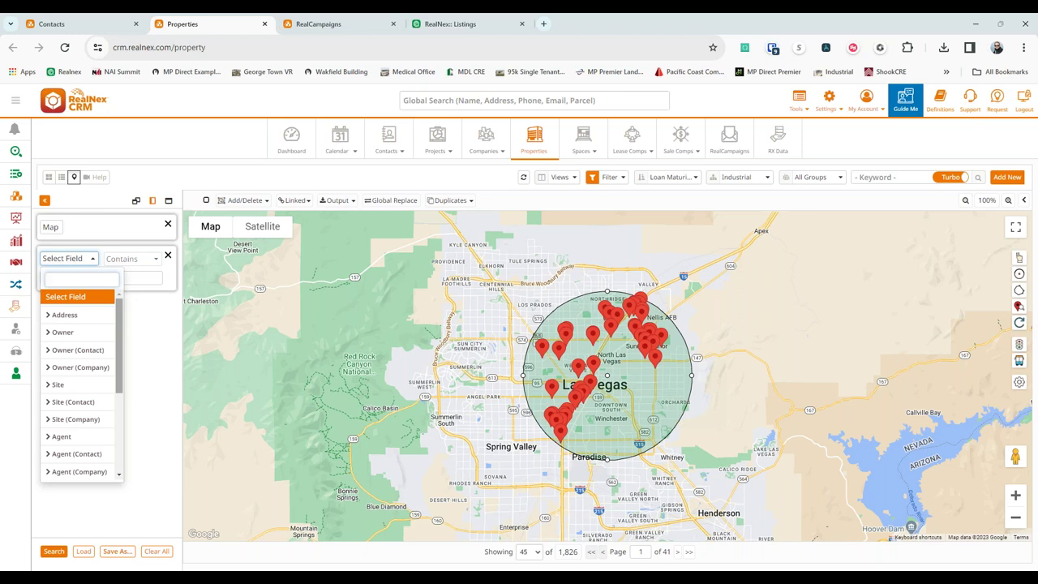
Delete the empty filter row and go to the Contacts card grid of 38 contacts.
{"action": "left_click", "coordinate": [225, 155]}
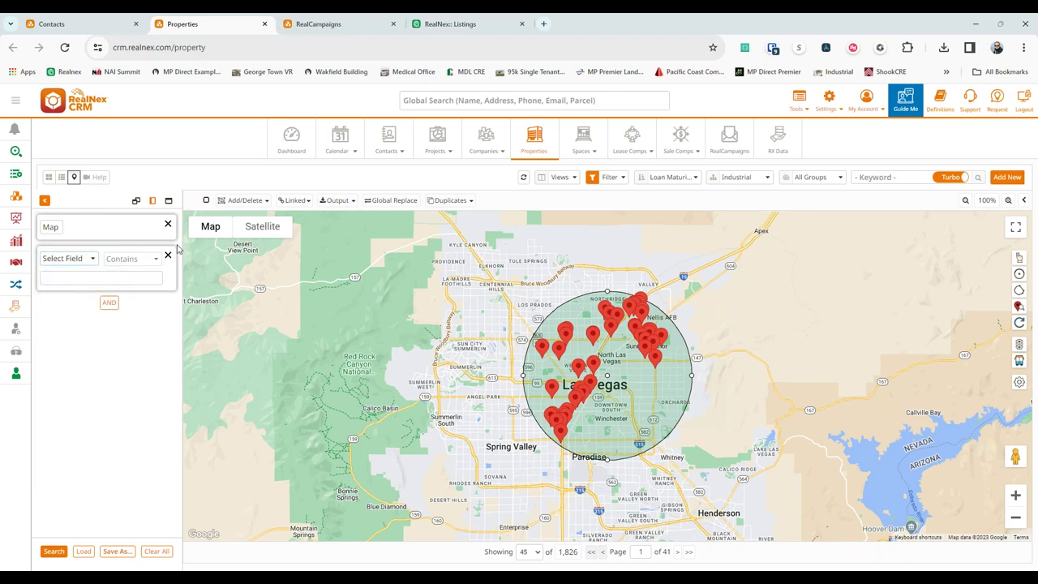
{"action": "left_click", "coordinate": [168, 255]}
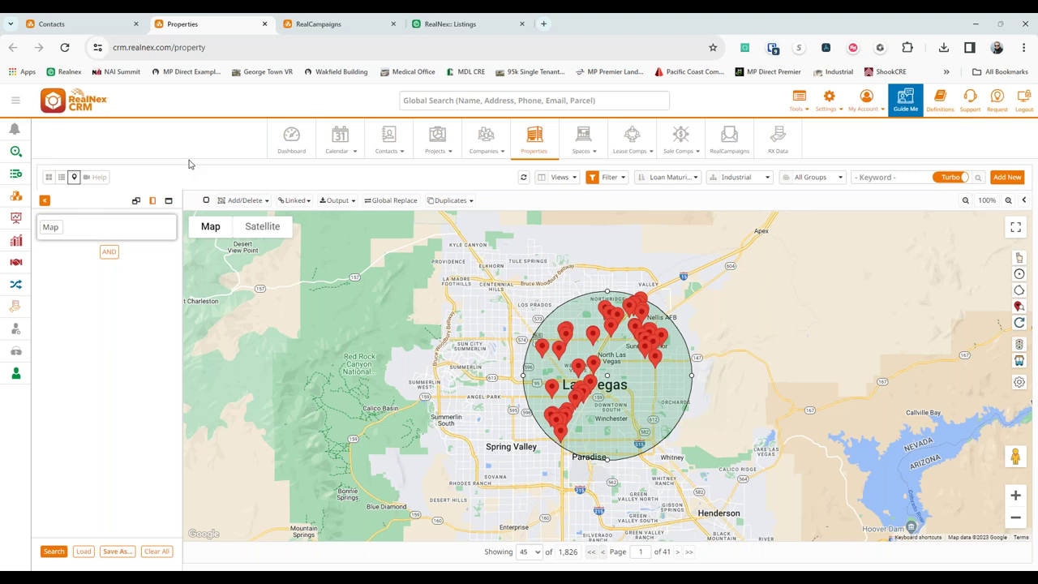
{"action": "left_click", "coordinate": [296, 201]}
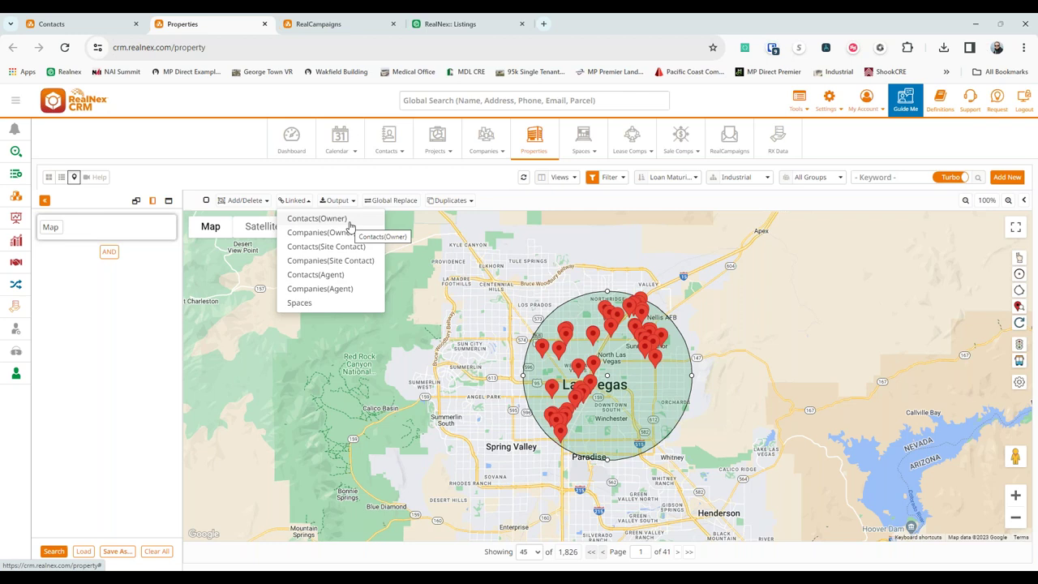
{"action": "left_click", "coordinate": [343, 181]}
{"action": "left_click", "coordinate": [82, 27]}
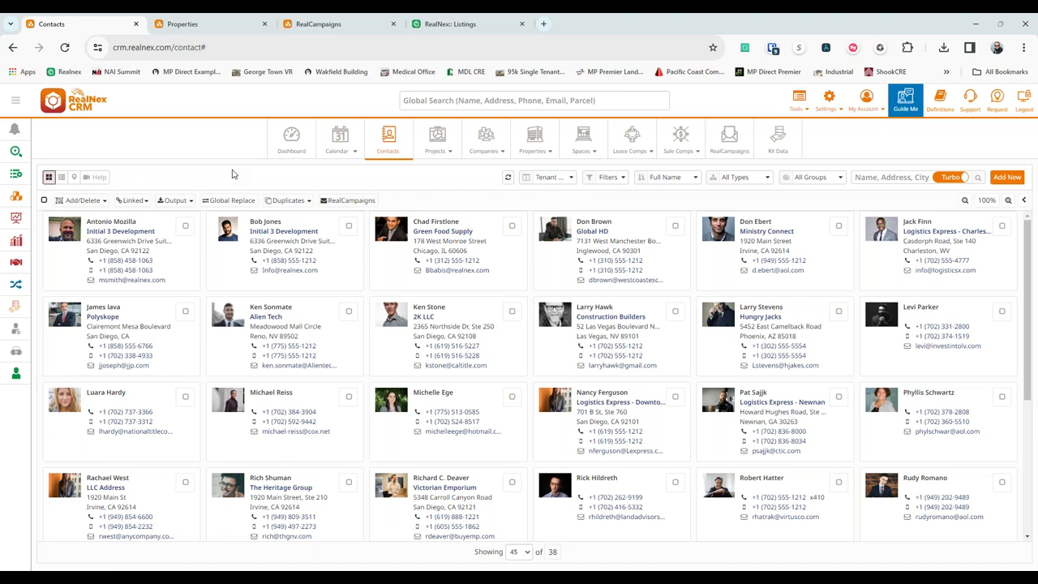
Launch RealCampaigns for all records in the current query to reach the Email Templates chooser.
{"action": "left_click", "coordinate": [348, 200]}
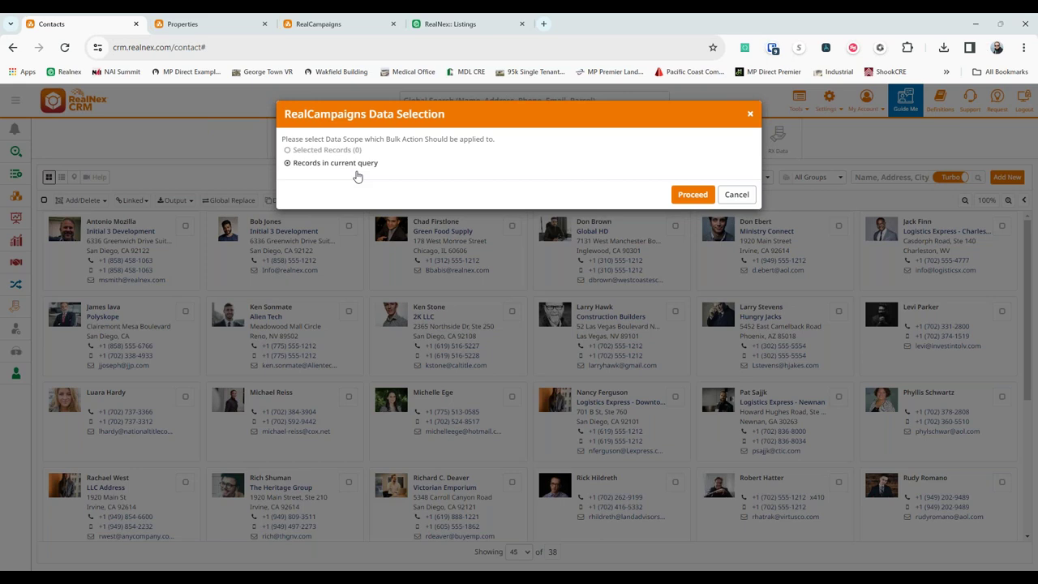
{"action": "left_click", "coordinate": [737, 195]}
{"action": "mouse_move", "coordinate": [568, 567]}
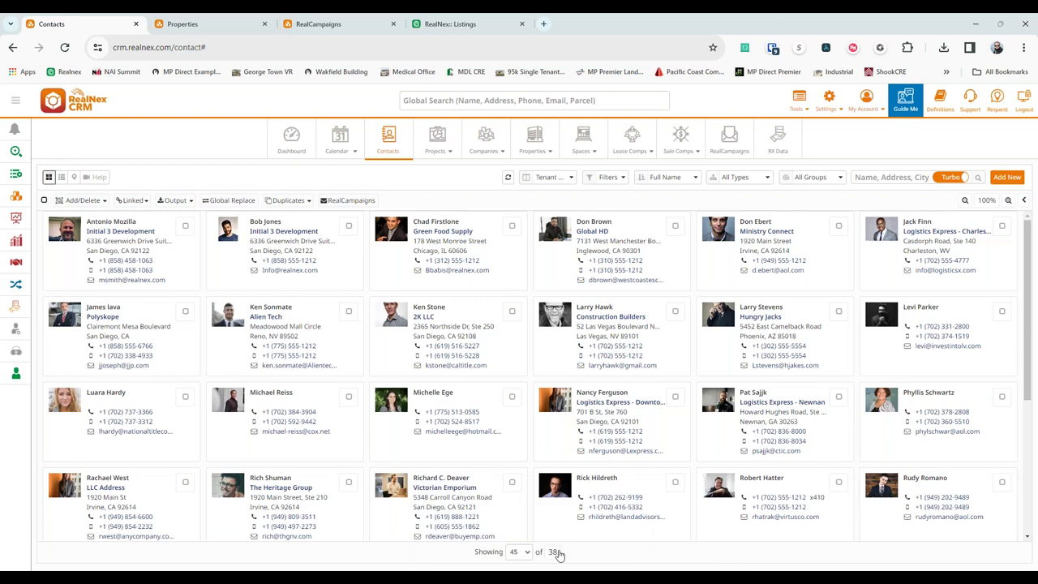
{"action": "left_click", "coordinate": [367, 203]}
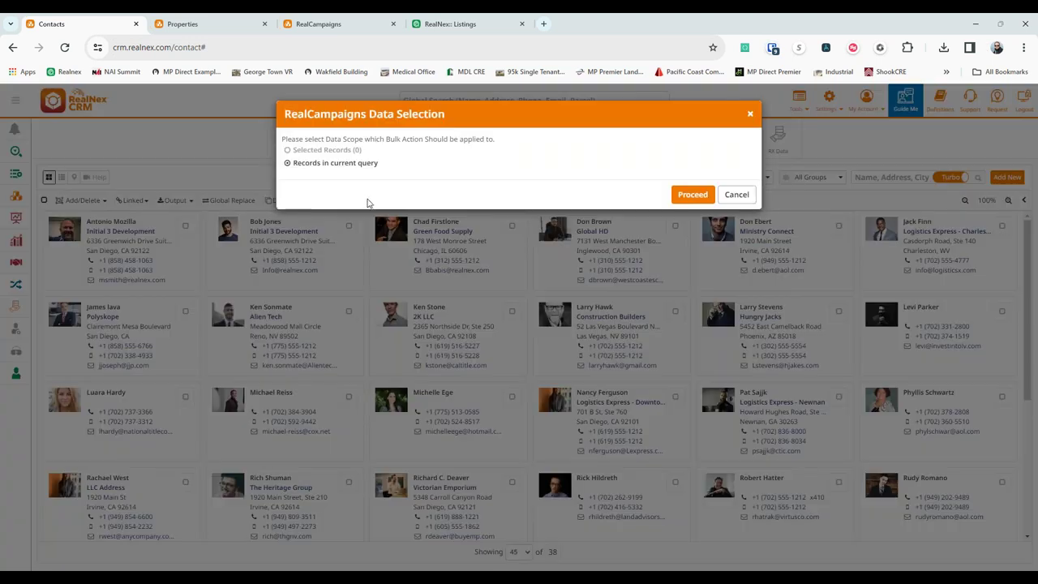
{"action": "left_click", "coordinate": [689, 195]}
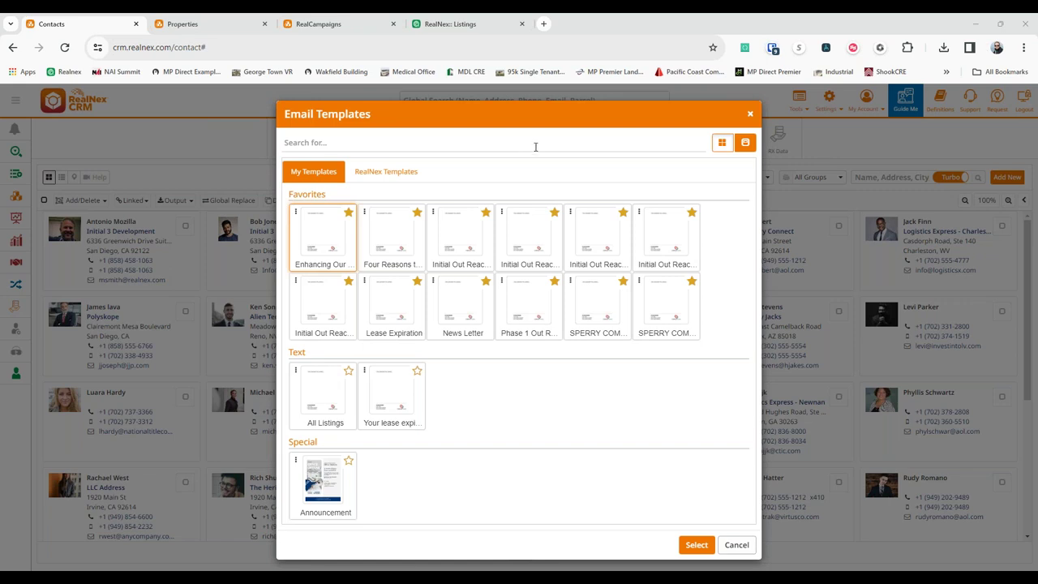
Choose the 'Enhancing Our Client Experience with RealNex Transaction Manager' favourite template for 37 contacts.
{"action": "left_click", "coordinate": [697, 544]}
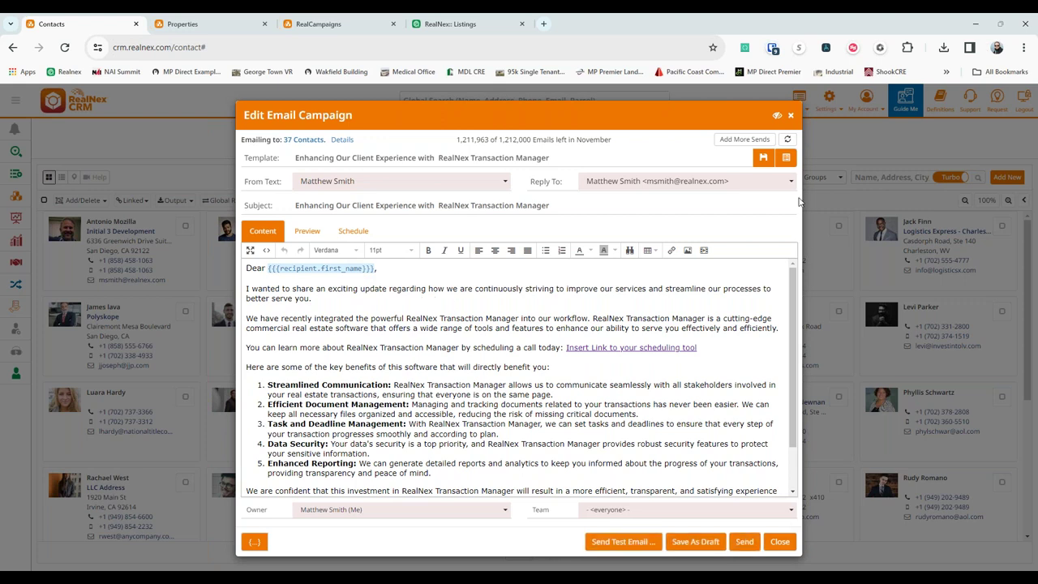
{"action": "left_click", "coordinate": [786, 158]}
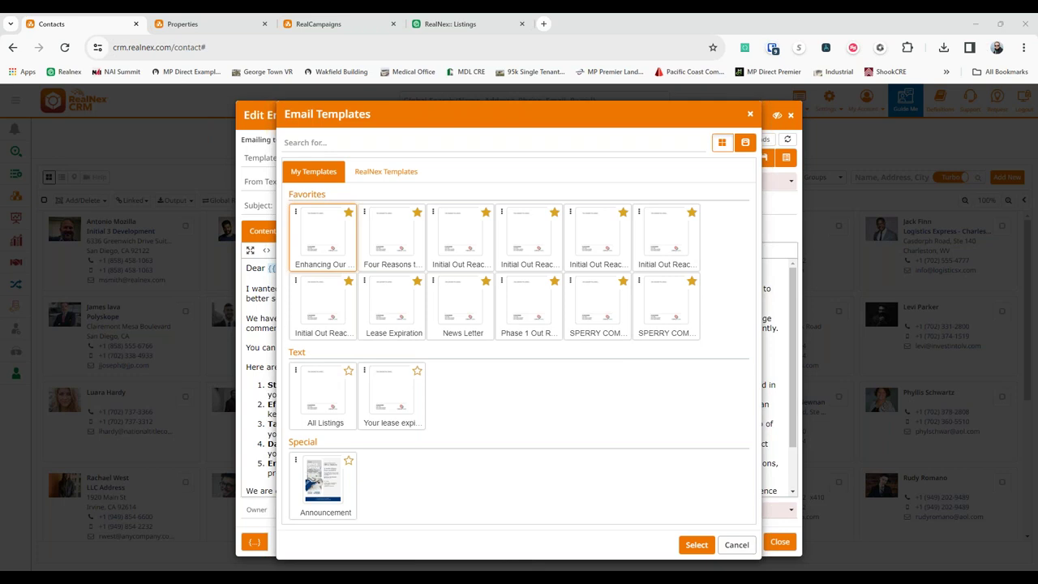
{"action": "left_click", "coordinate": [736, 544]}
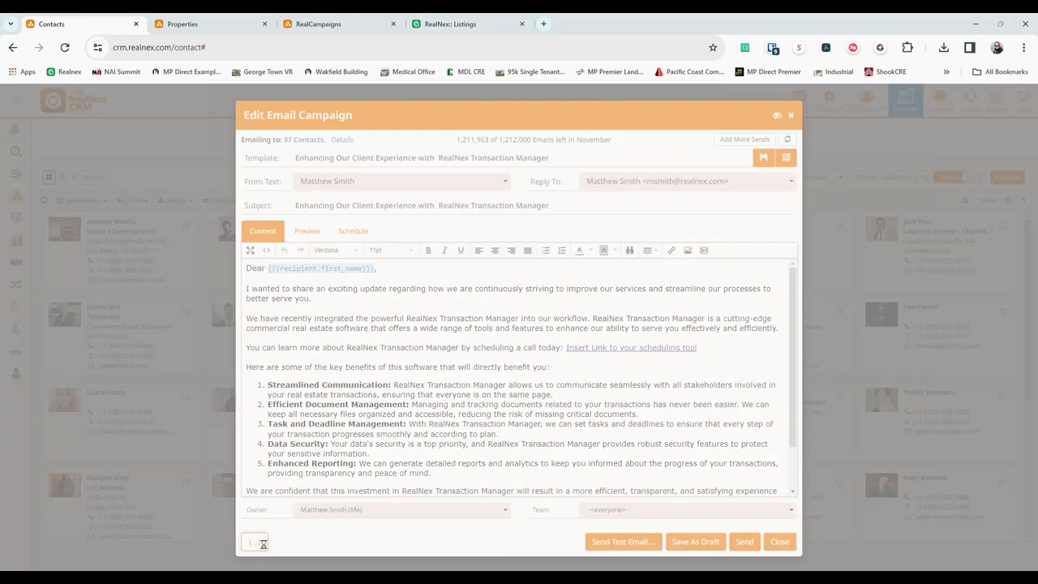
{"action": "left_click", "coordinate": [254, 541]}
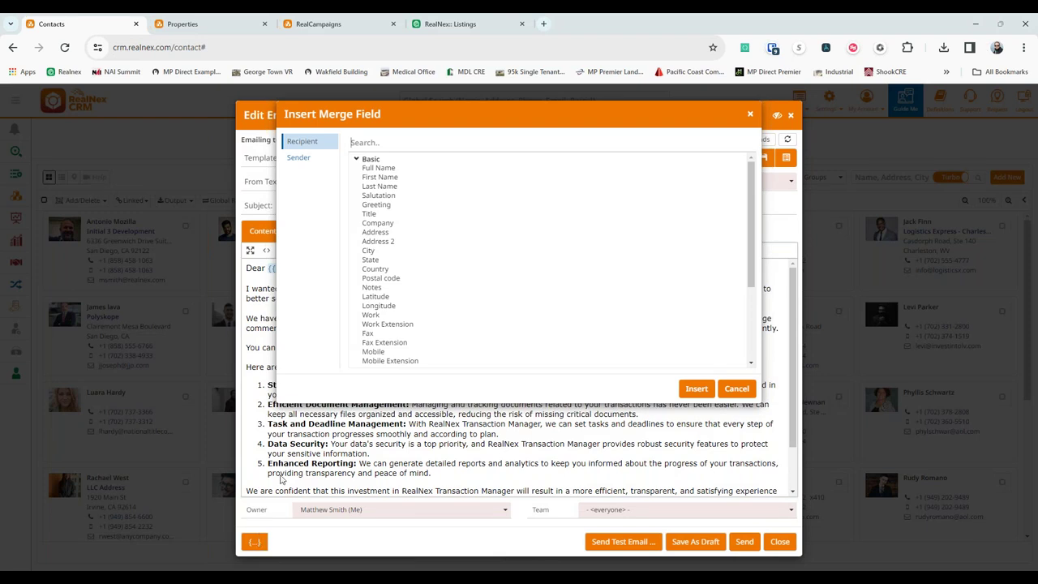
{"action": "scroll", "coordinate": [415, 219], "scroll_direction": "down", "scroll_amount": 5}
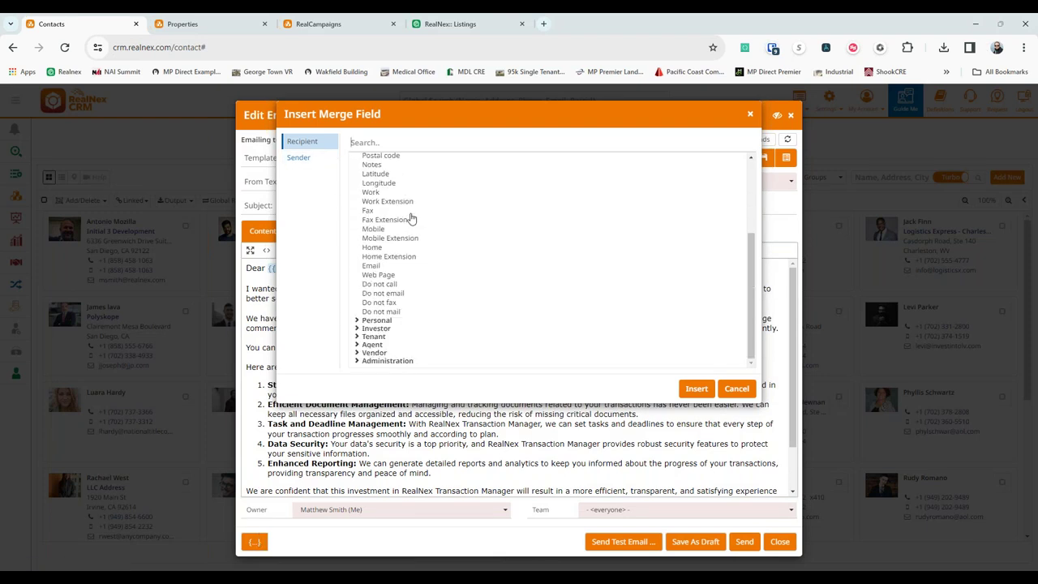
{"action": "scroll", "coordinate": [410, 257], "scroll_direction": "down", "scroll_amount": 3}
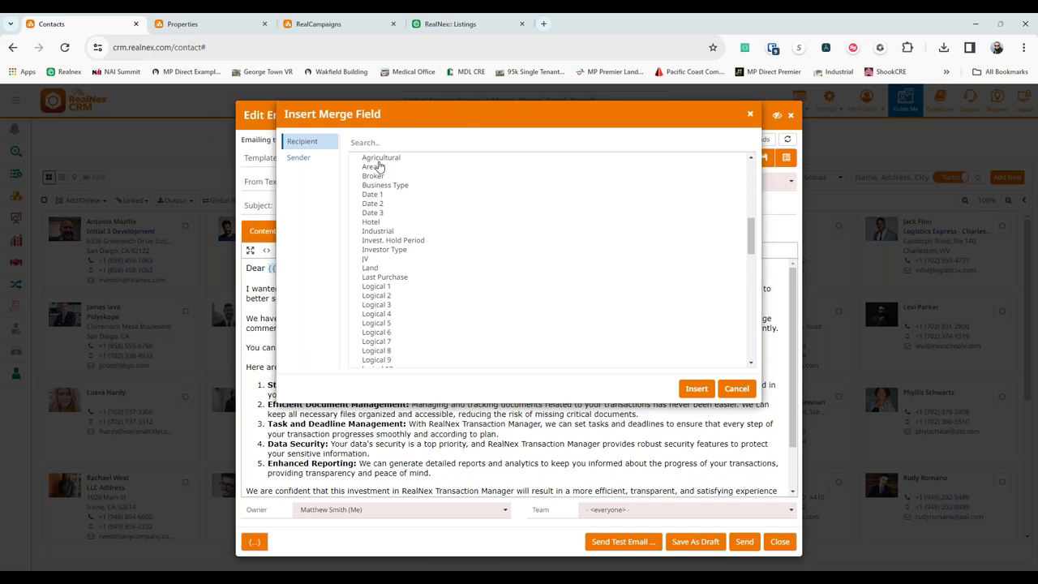
{"action": "scroll", "coordinate": [374, 202], "scroll_direction": "down", "scroll_amount": 5}
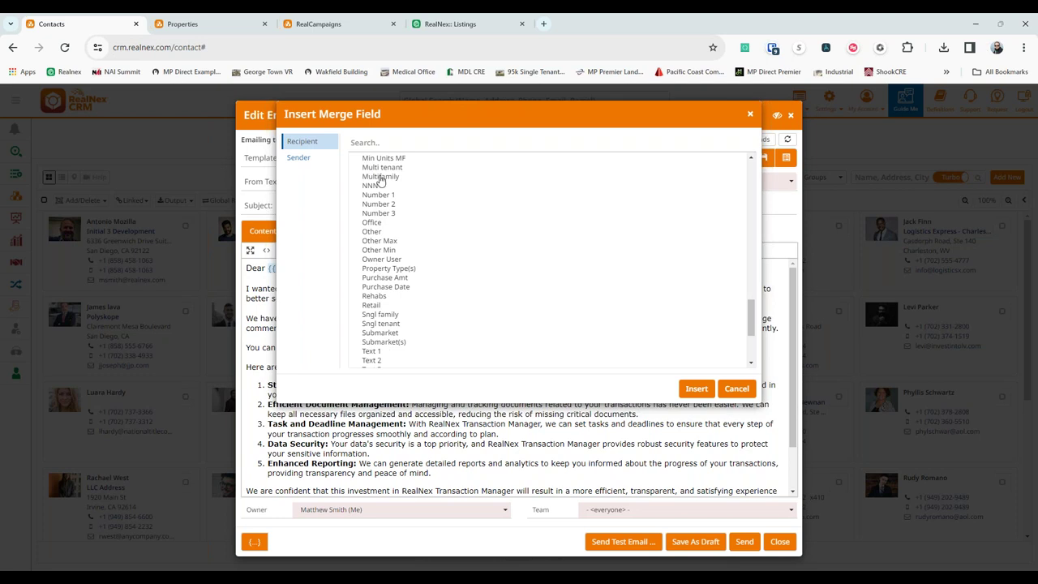
{"action": "left_click", "coordinate": [738, 389]}
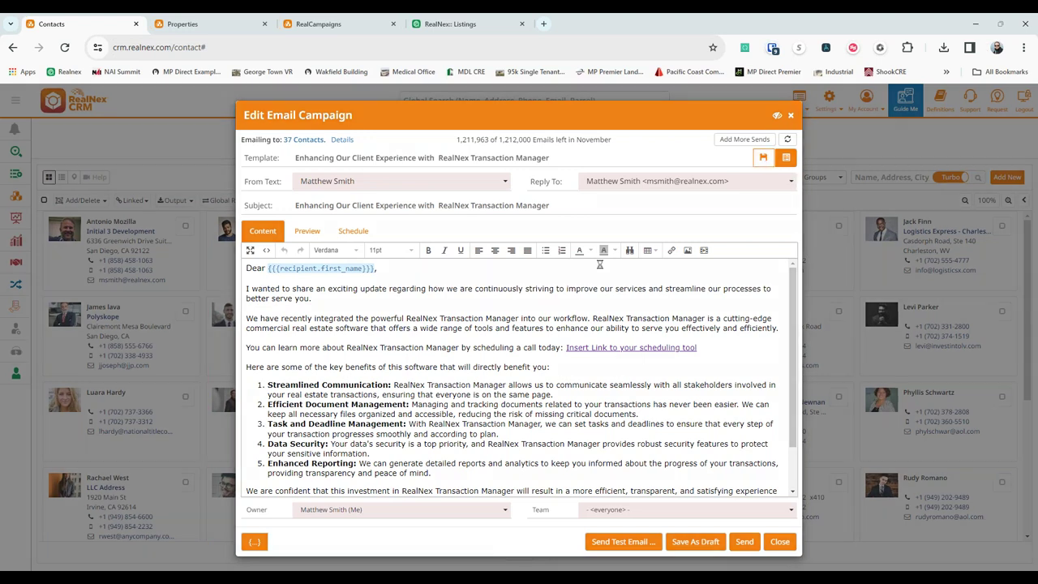
{"action": "left_click", "coordinate": [762, 157]}
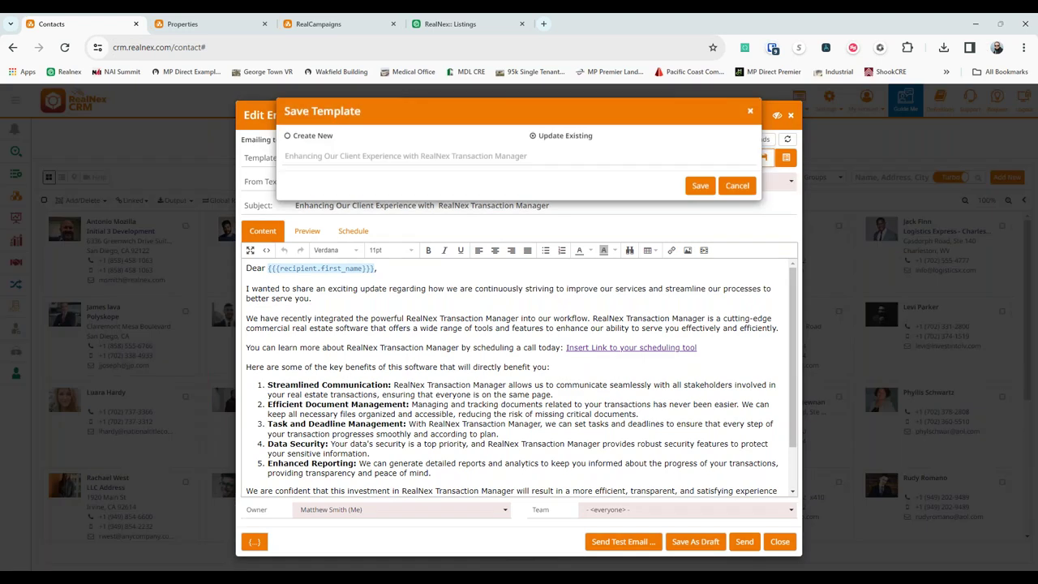
{"action": "left_click", "coordinate": [735, 191]}
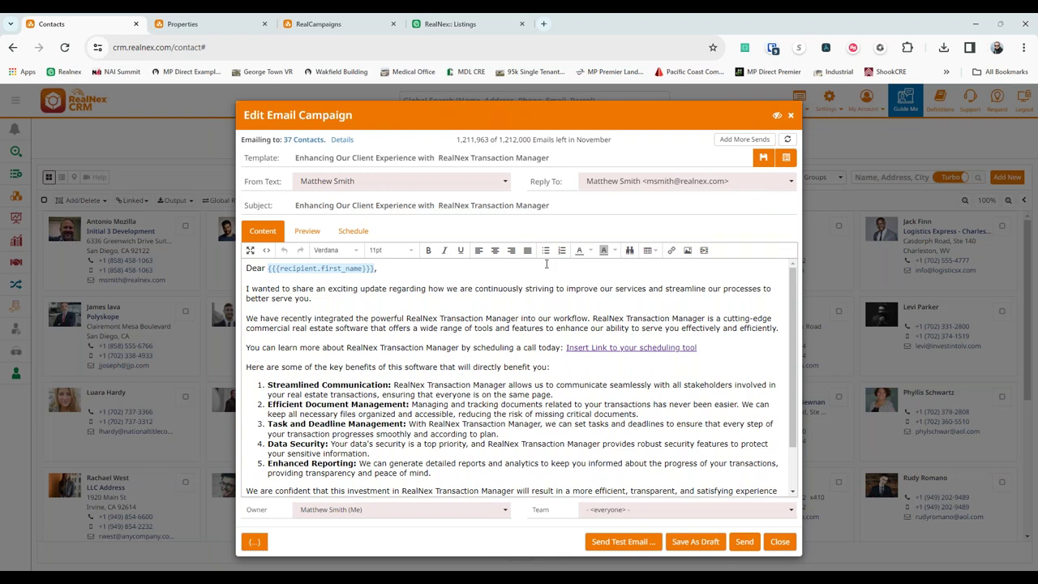
{"action": "left_click", "coordinate": [785, 157]}
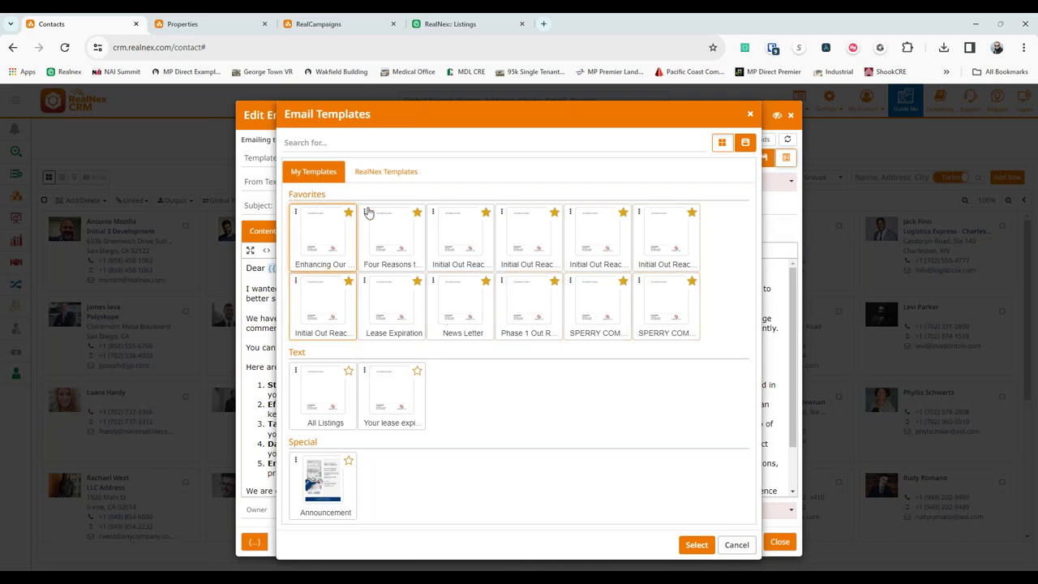
{"action": "left_click", "coordinate": [402, 174]}
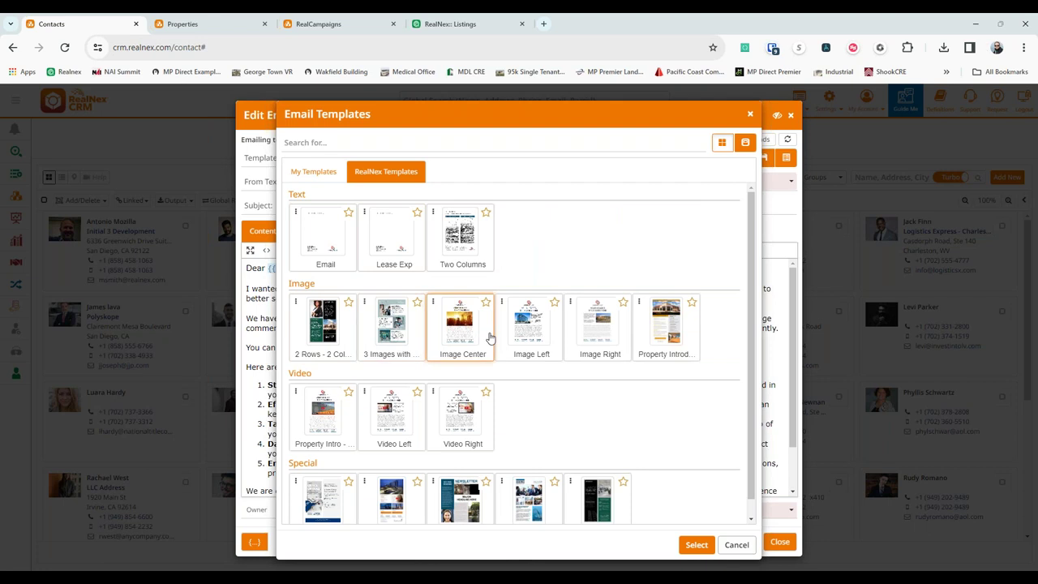
{"action": "scroll", "coordinate": [462, 397], "scroll_direction": "down", "scroll_amount": 1}
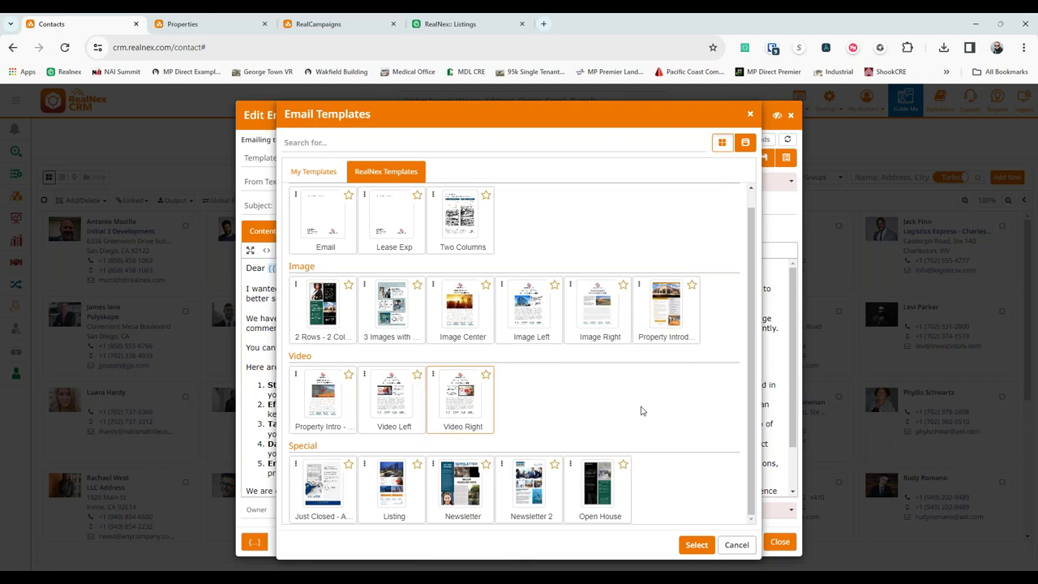
{"action": "left_click", "coordinate": [388, 494]}
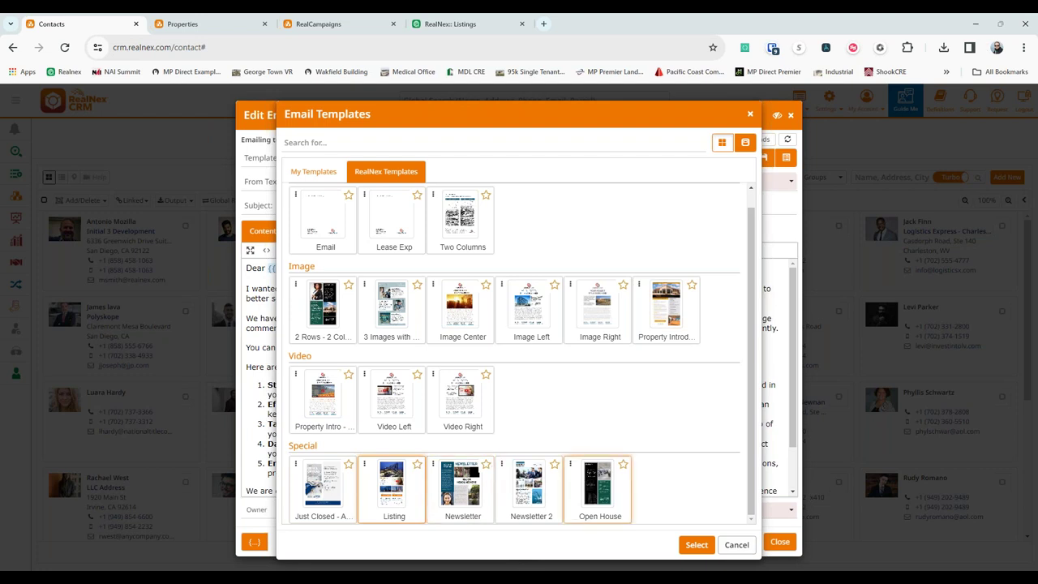
{"action": "left_click", "coordinate": [735, 545]}
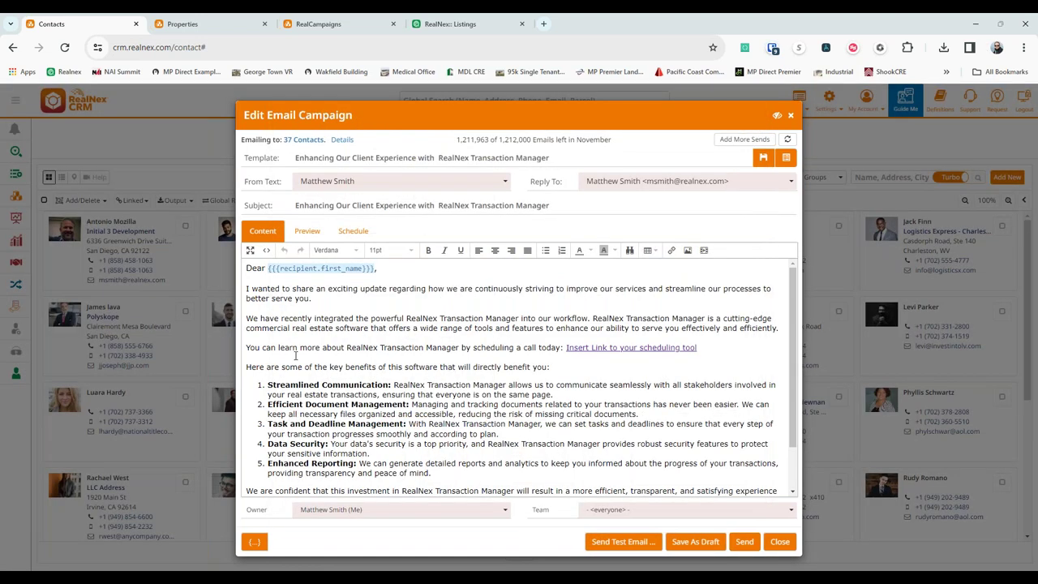
Check the campaign email's HTML source, then preview the rendered message per recipient.
{"action": "left_click", "coordinate": [266, 252]}
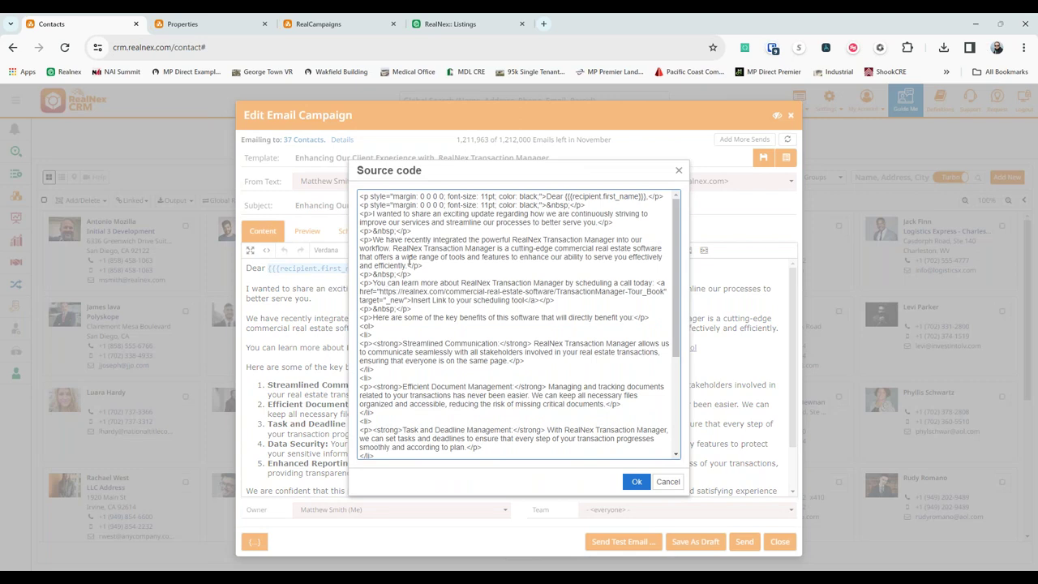
{"action": "left_click", "coordinate": [637, 481]}
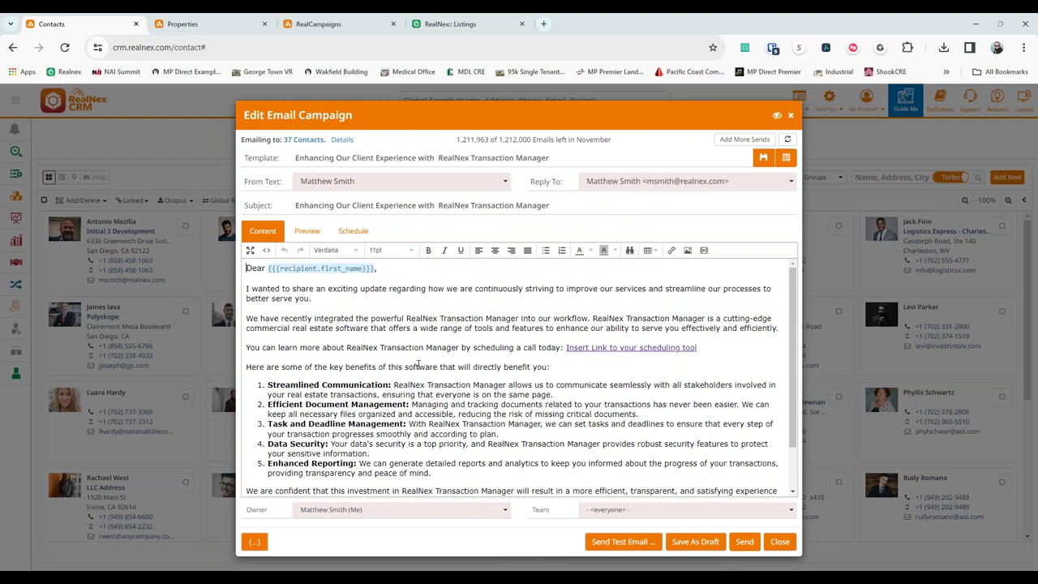
{"action": "left_click", "coordinate": [308, 231]}
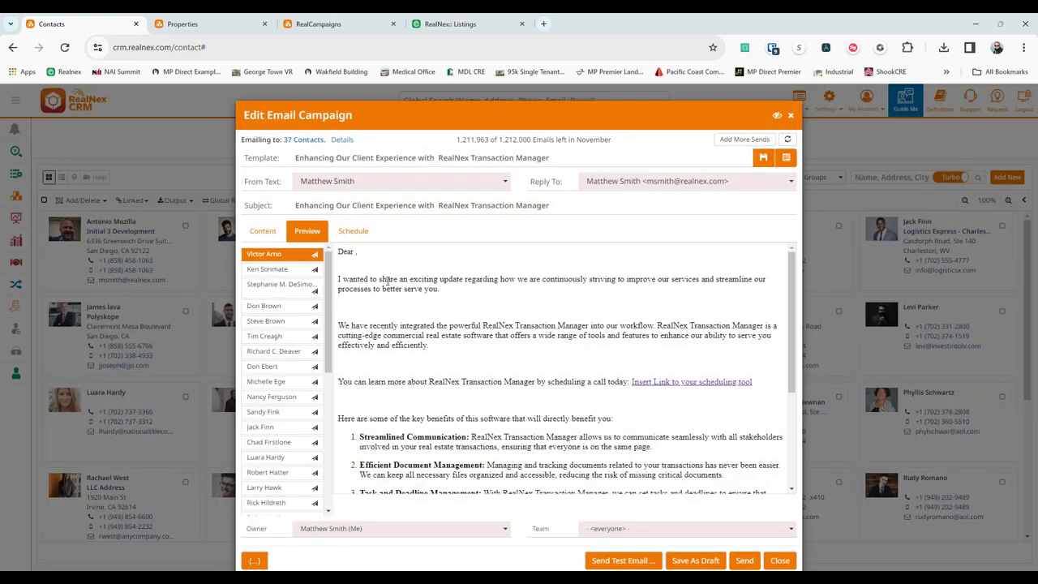
Show the campaign's Schedule options, currently set to send Immediately.
{"action": "left_click", "coordinate": [367, 229]}
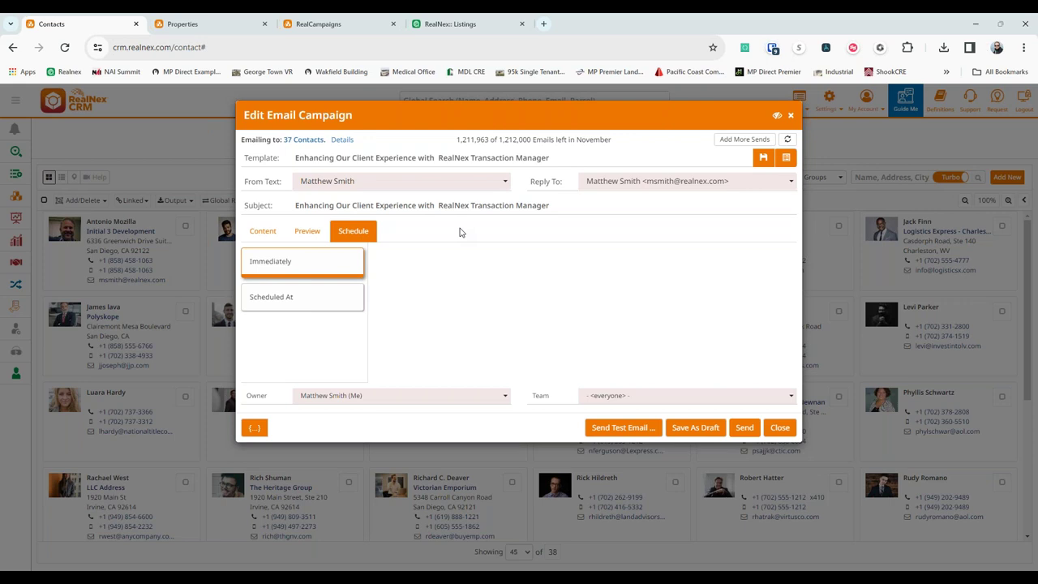
Schedule the campaign to send on December 1, 2023 at 05:09 AM.
{"action": "left_click", "coordinate": [308, 300]}
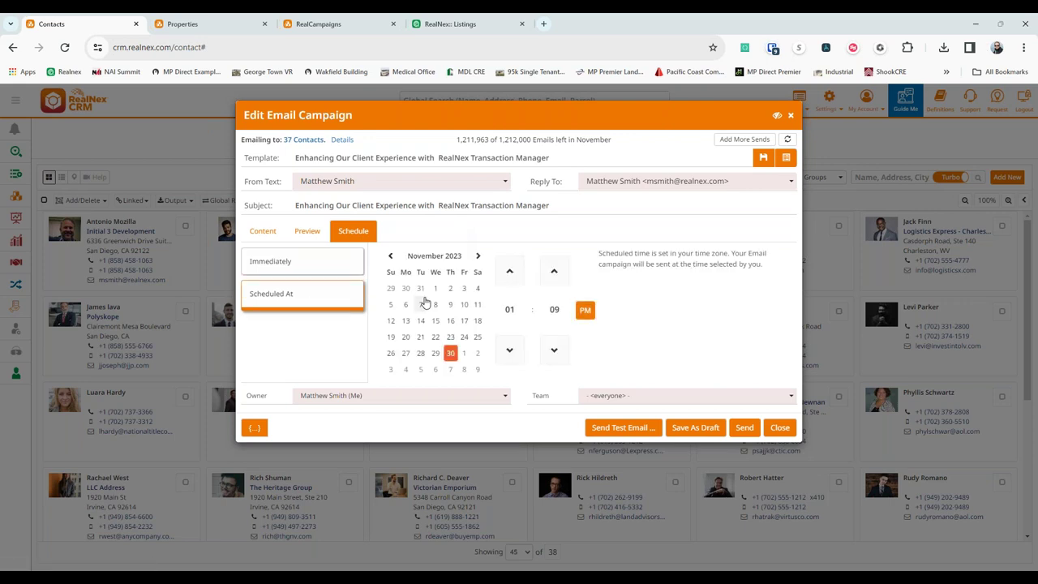
{"action": "left_click", "coordinate": [464, 353]}
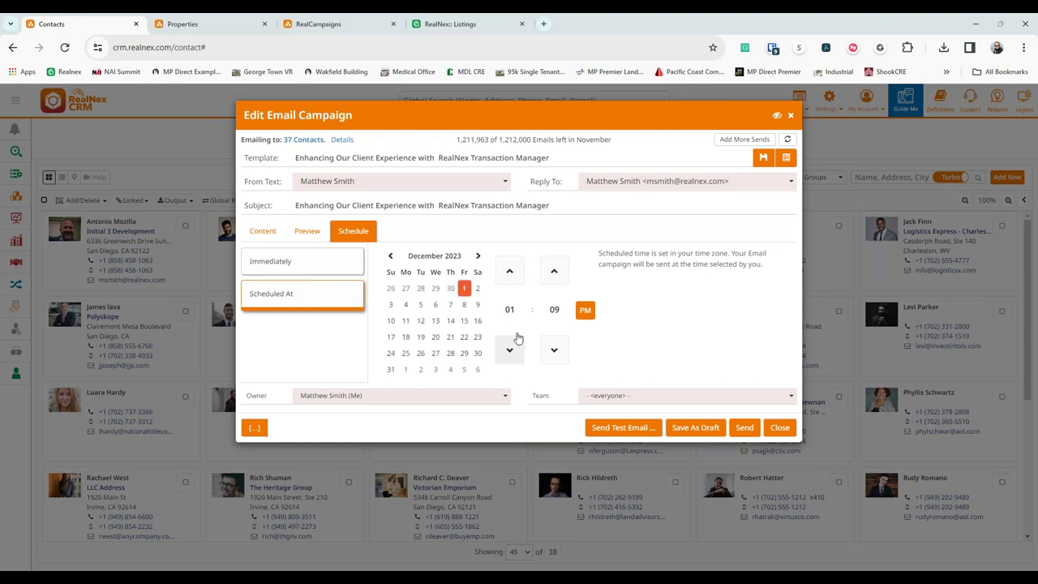
{"action": "left_click", "coordinate": [585, 310]}
{"action": "left_click", "coordinate": [510, 271]}
{"action": "left_click", "coordinate": [509, 271]}
{"action": "left_click", "coordinate": [510, 271]}
{"action": "left_click", "coordinate": [509, 271]}
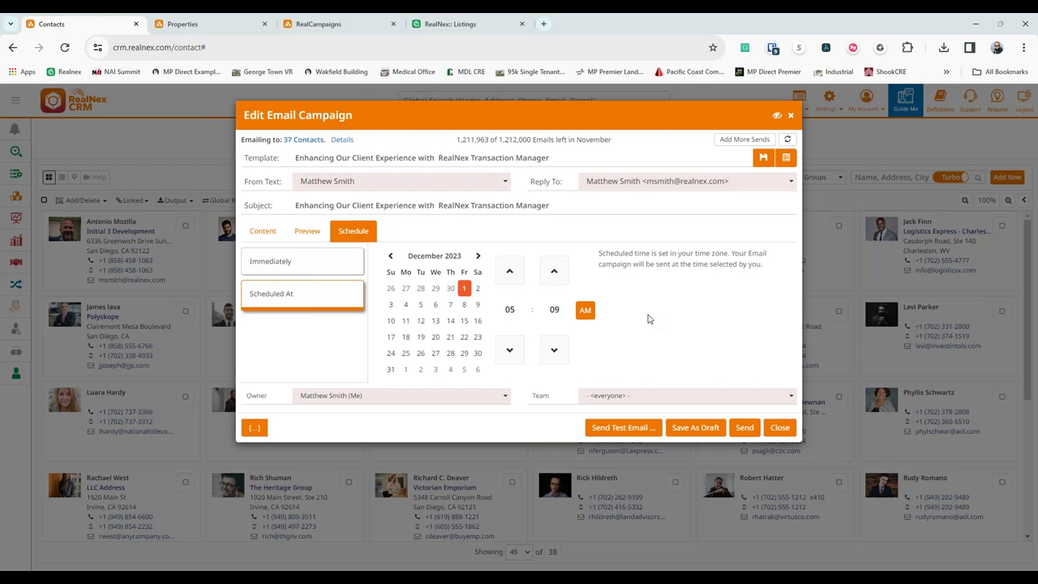
Browse the email templates without changing anything, then close the campaign editor.
{"action": "left_click", "coordinate": [785, 158]}
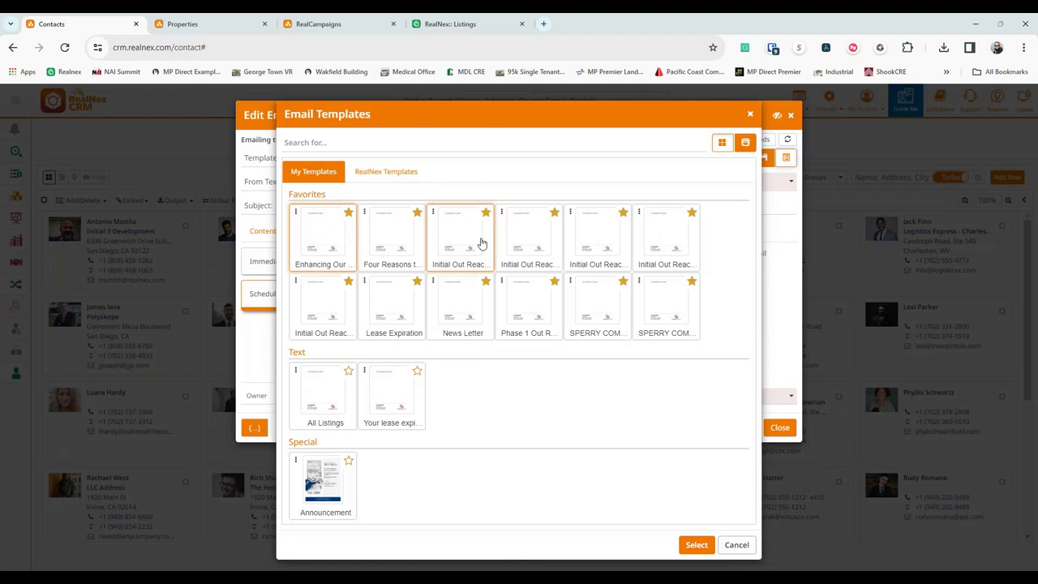
{"action": "left_click", "coordinate": [735, 544]}
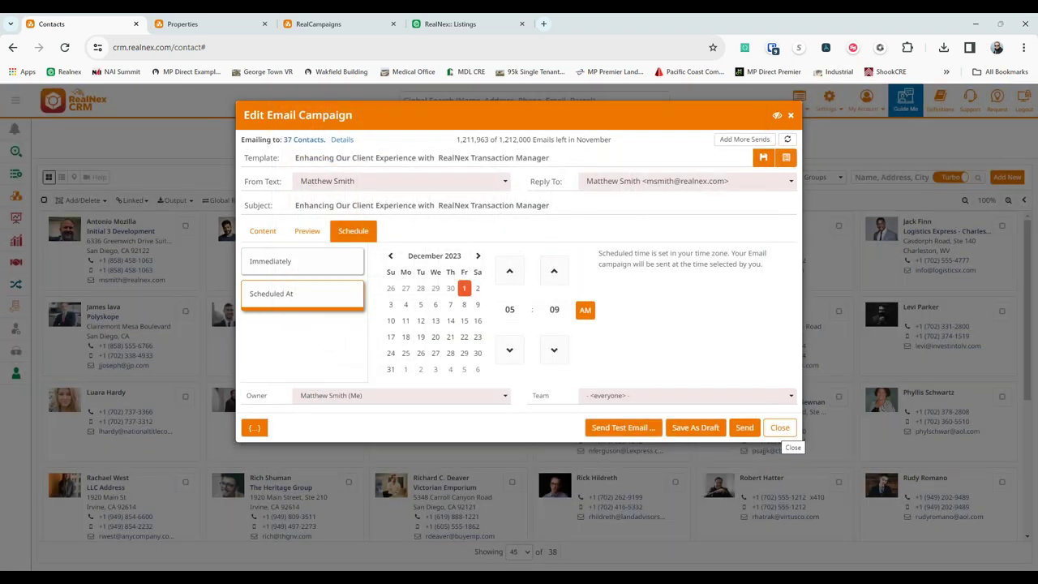
{"action": "left_click", "coordinate": [777, 430]}
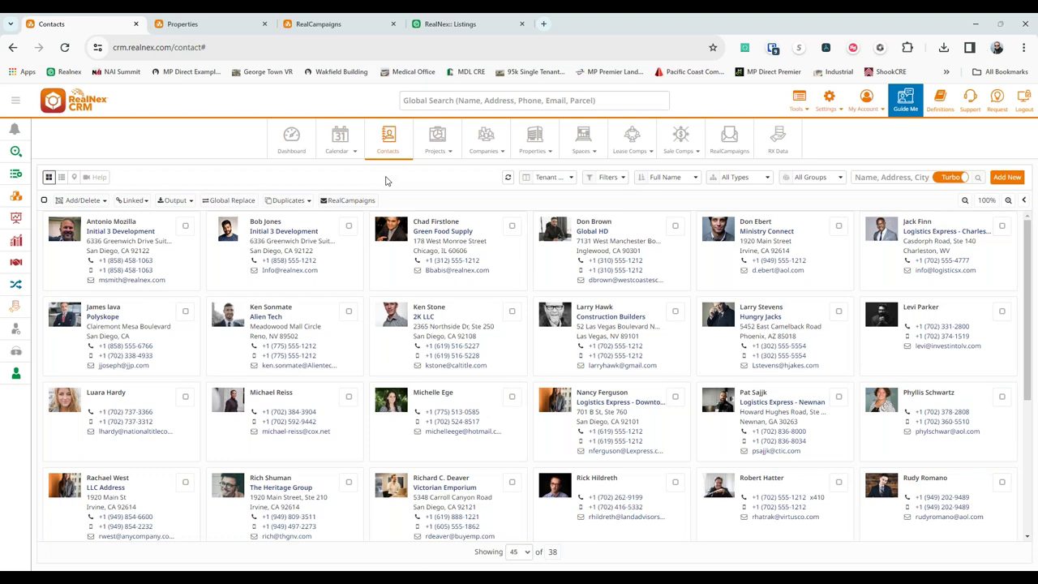
Open statistics for the top campaign in the Properties RealCampaigns list.
{"action": "left_click", "coordinate": [185, 24]}
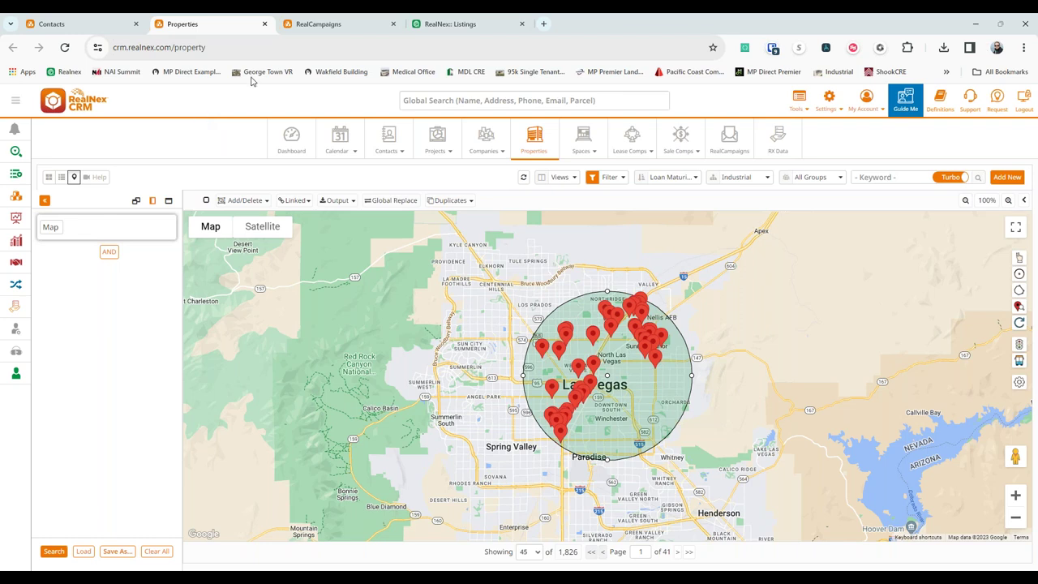
{"action": "left_click", "coordinate": [316, 27]}
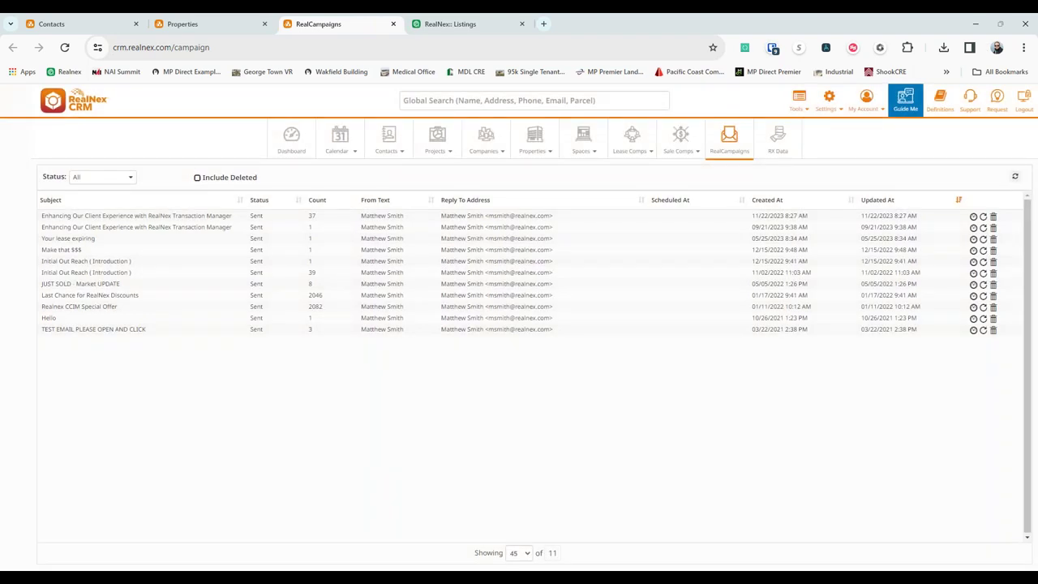
{"action": "left_click", "coordinate": [974, 217]}
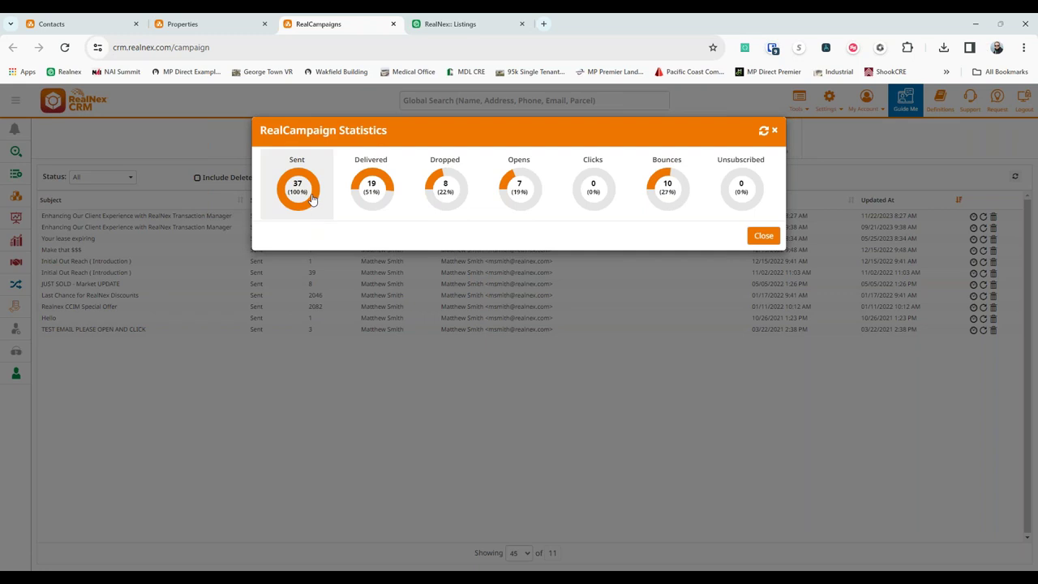
{"action": "left_click", "coordinate": [366, 206]}
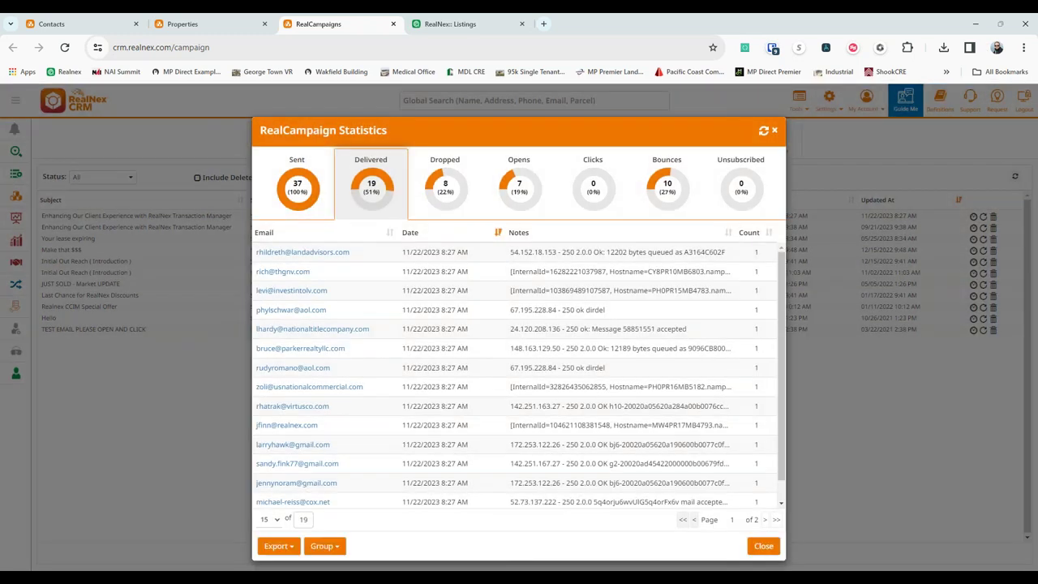
{"action": "left_click", "coordinate": [366, 206]}
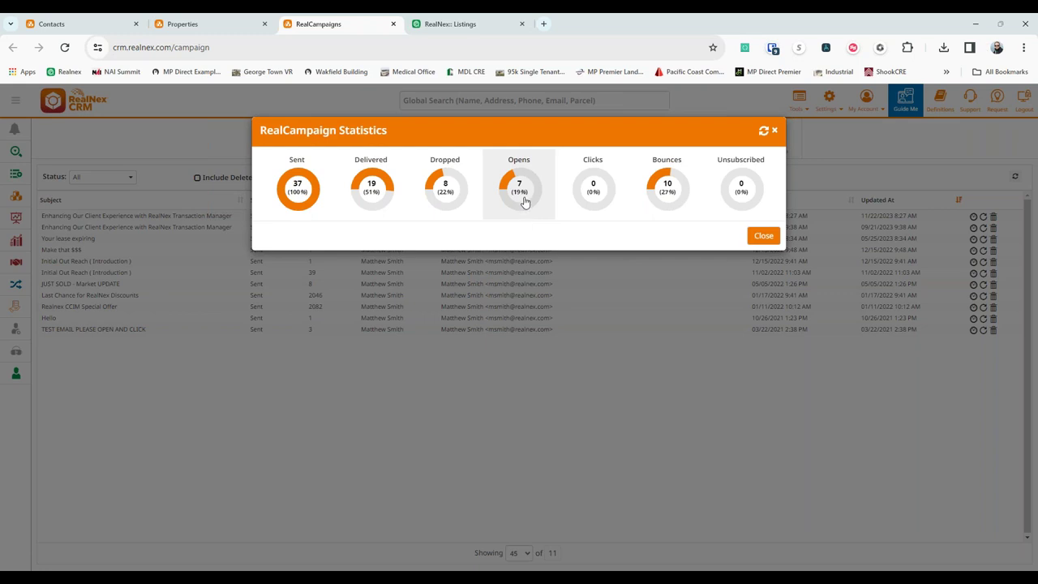
Create a Contact-type group named 'Opens less dials more smiles' for the seven email openers.
{"action": "left_click", "coordinate": [522, 195]}
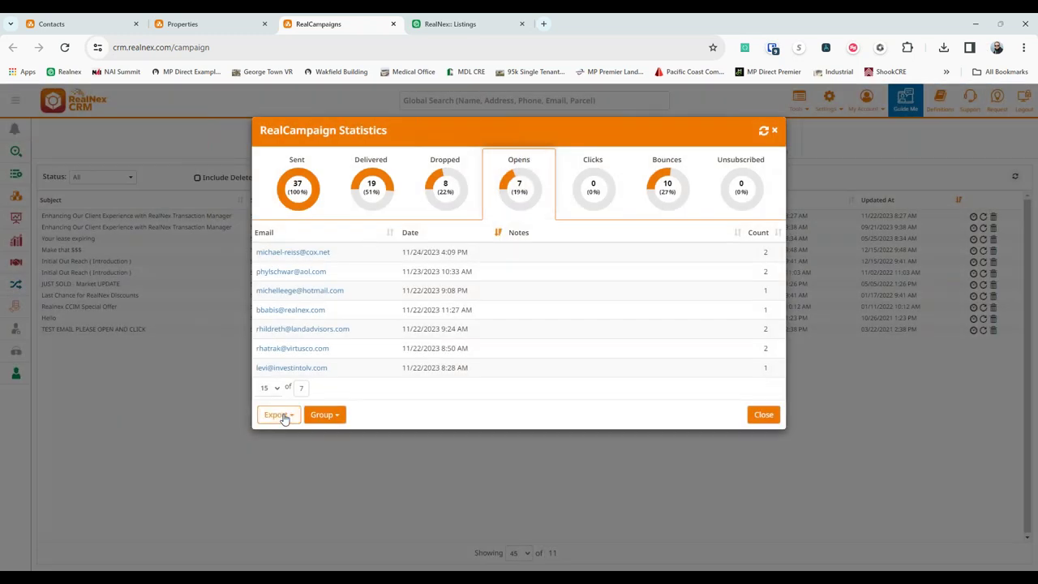
{"action": "left_click", "coordinate": [339, 414]}
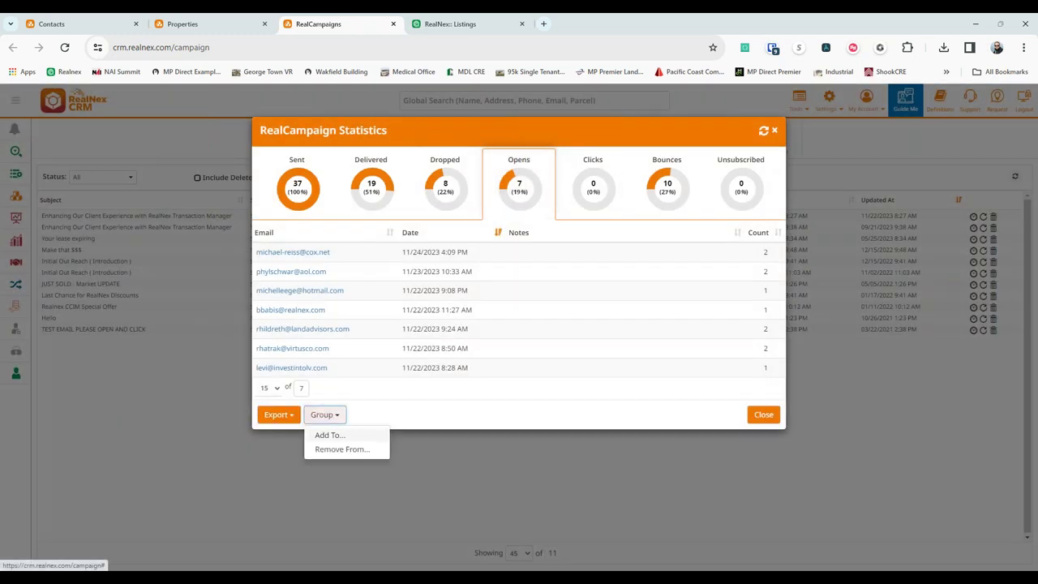
{"action": "left_click", "coordinate": [342, 436]}
{"action": "left_click", "coordinate": [323, 172]}
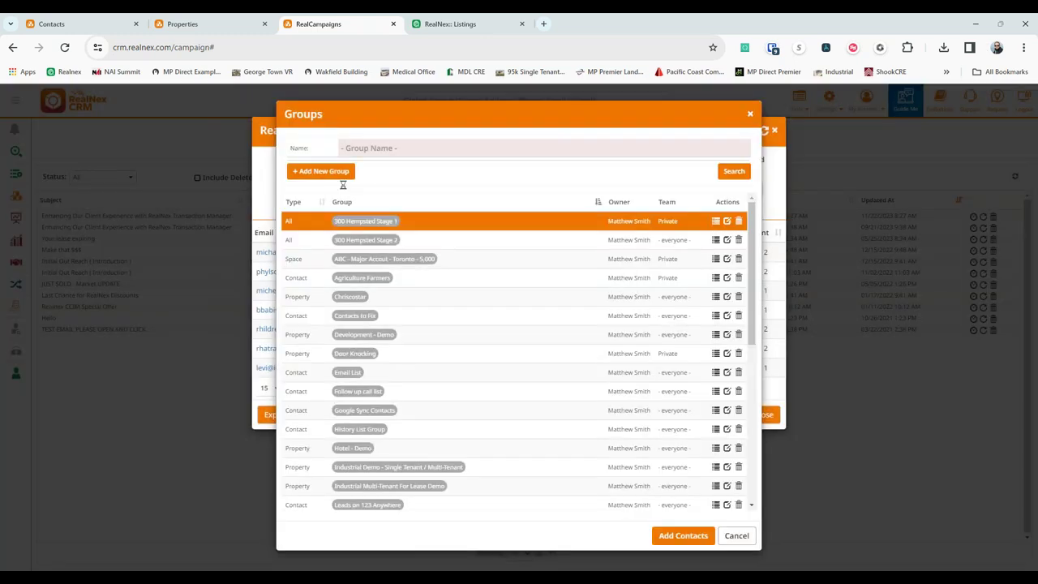
{"action": "type", "text": "O"}
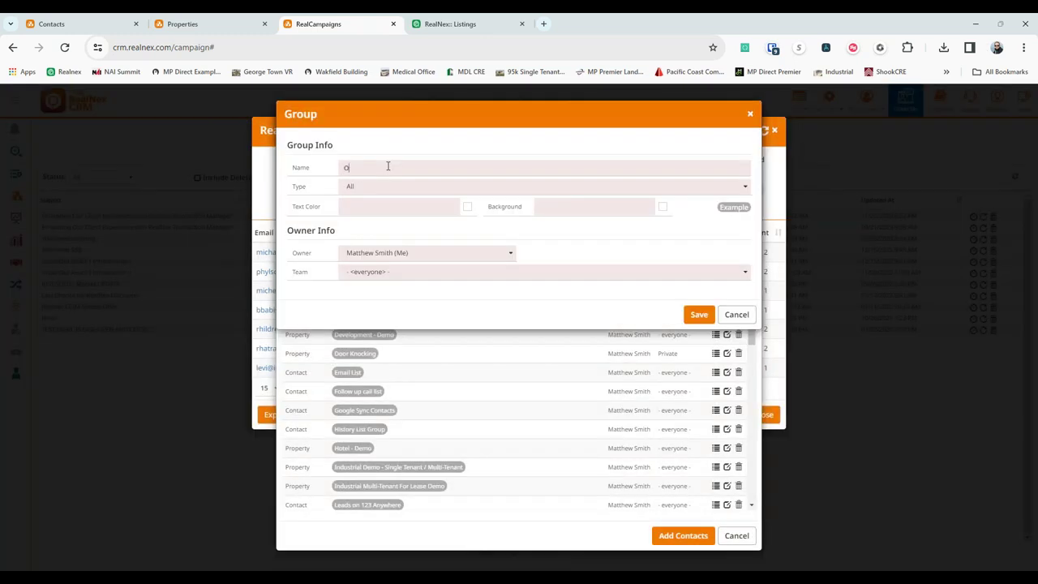
{"action": "type", "text": "pens less dials more smiles"}
{"action": "left_click", "coordinate": [401, 193]}
{"action": "left_click", "coordinate": [379, 222]}
{"action": "left_click", "coordinate": [696, 314]}
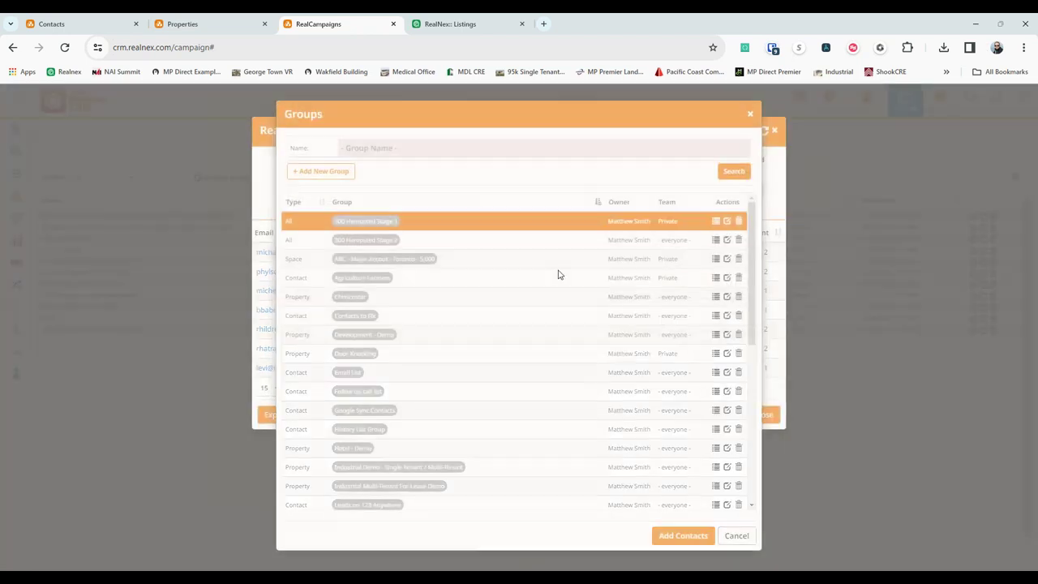
Add the openers to the new group, close the statistics and return to Contacts.
{"action": "left_click", "coordinate": [680, 257]}
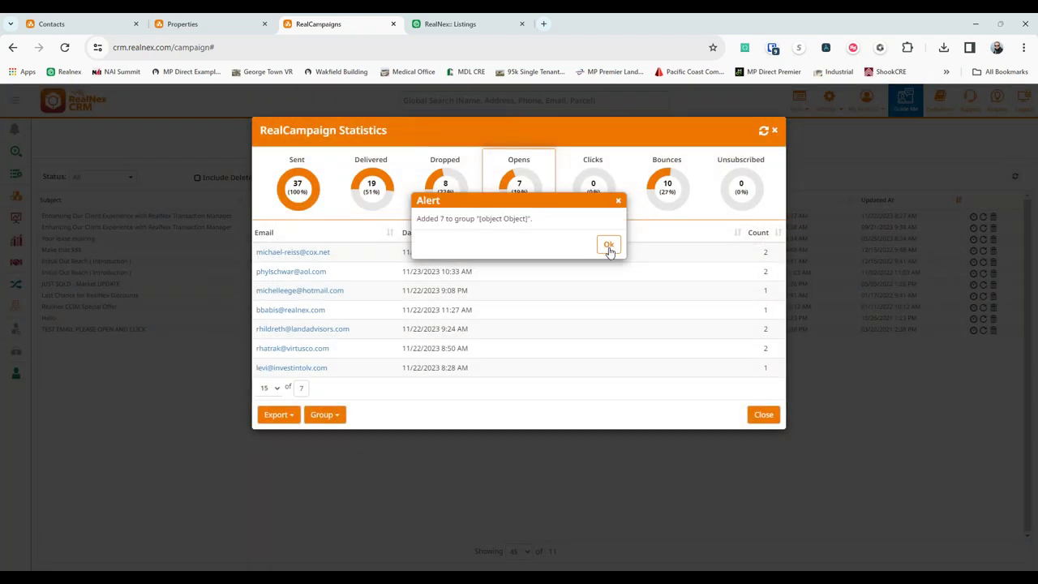
{"action": "left_click", "coordinate": [609, 245]}
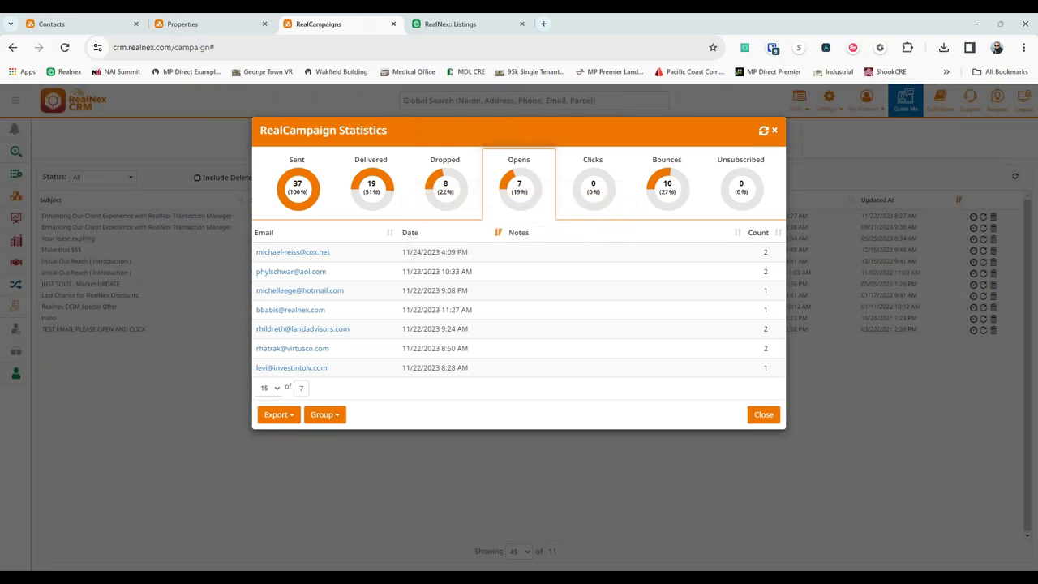
{"action": "left_click", "coordinate": [760, 415]}
{"action": "left_click", "coordinate": [51, 24]}
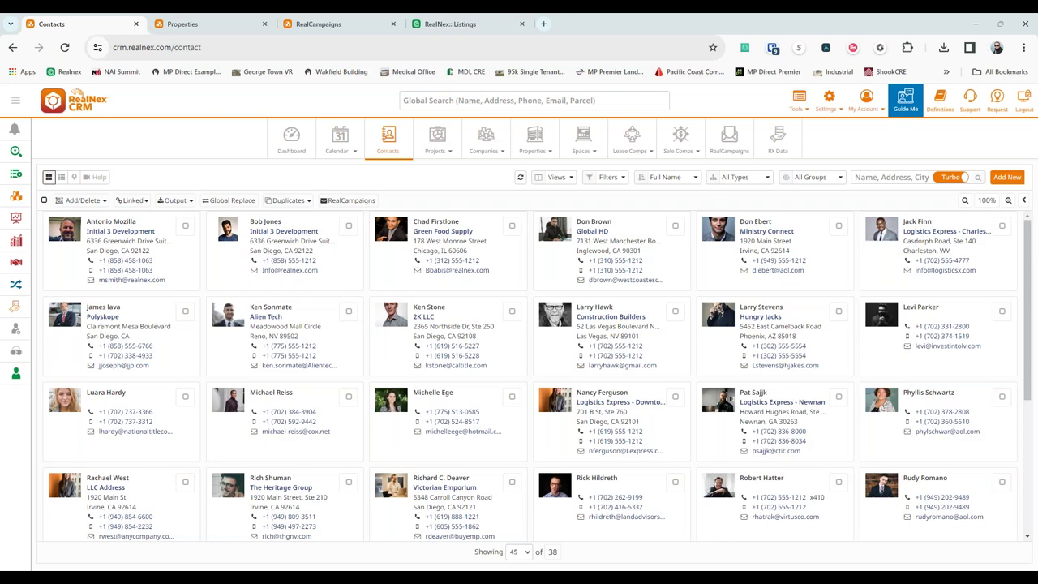
Filter contacts to the Contacts to Fix group and start a phone call to 2K LLC.
{"action": "left_click", "coordinate": [824, 180]}
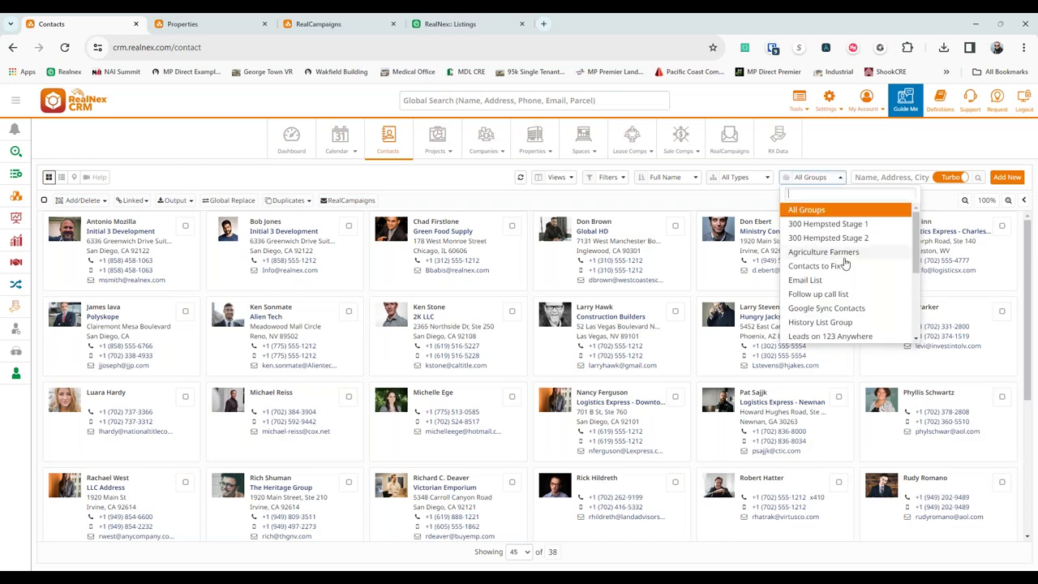
{"action": "scroll", "coordinate": [845, 268], "scroll_direction": "down", "scroll_amount": 2}
{"action": "scroll", "coordinate": [845, 268], "scroll_direction": "down", "scroll_amount": 2}
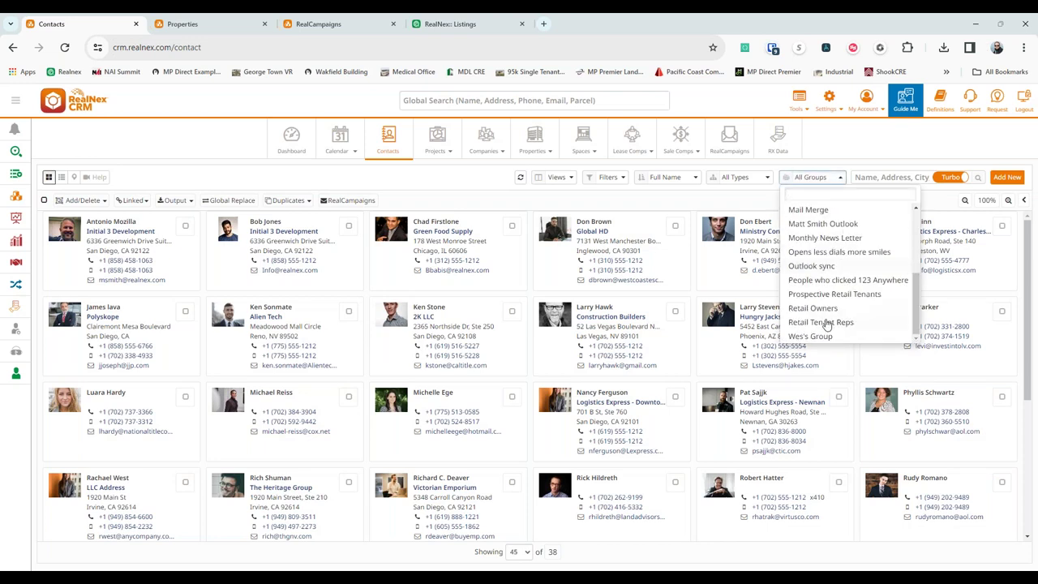
{"action": "scroll", "coordinate": [845, 235], "scroll_direction": "up", "scroll_amount": 5}
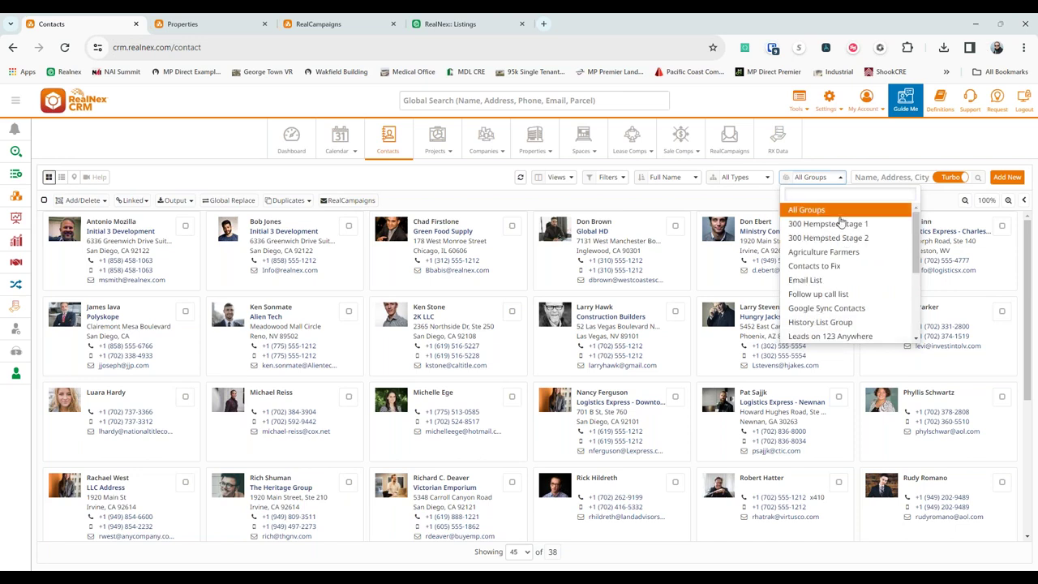
{"action": "left_click", "coordinate": [836, 269]}
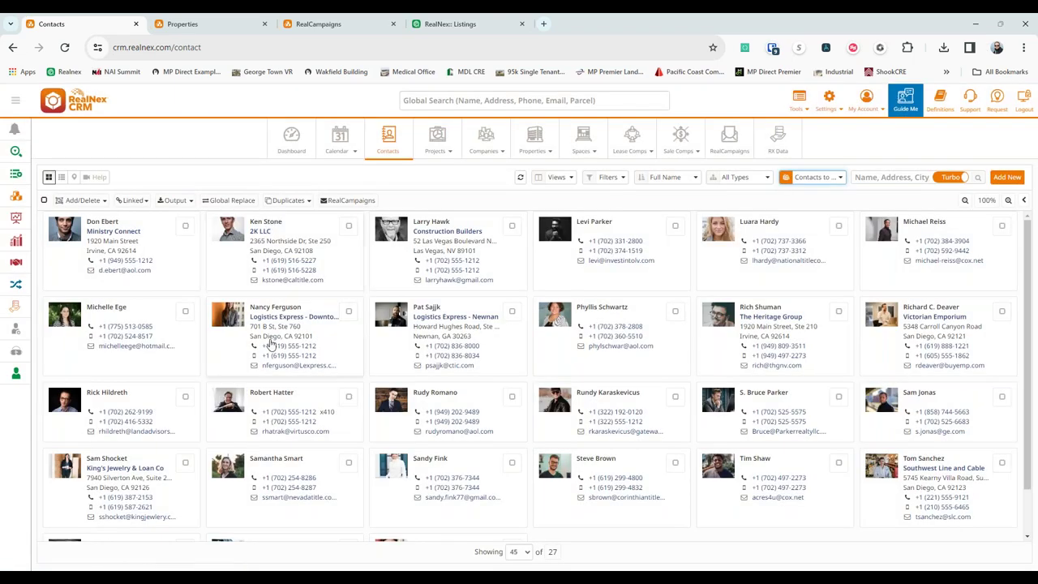
{"action": "left_click", "coordinate": [288, 260]}
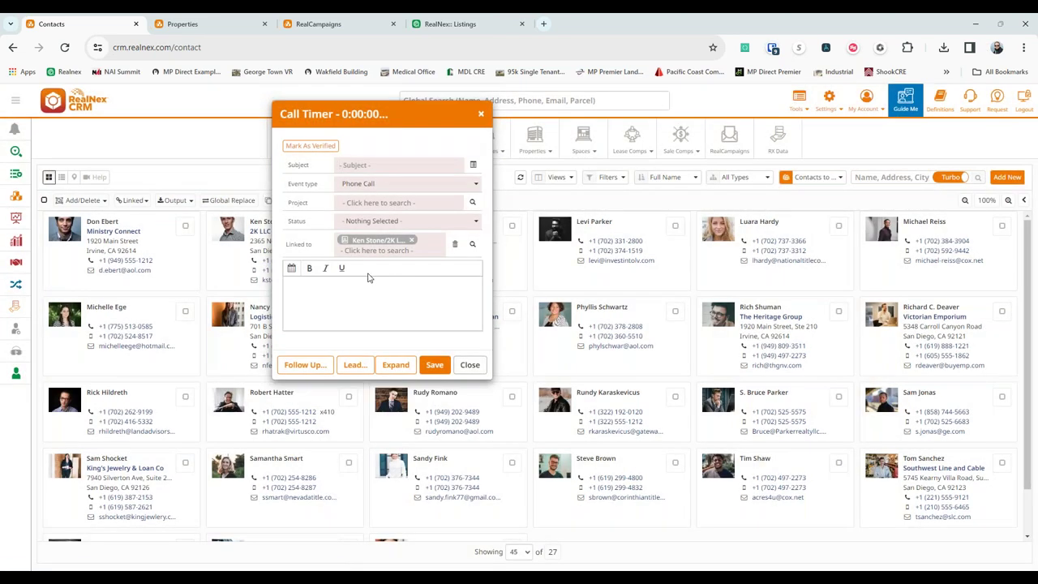
Save a call record with subject 'opened email' and dictated notes, then open 2K LLC's profile.
{"action": "type", "text": "opened email"}
{"action": "left_click", "coordinate": [405, 304]}
{"action": "key", "text": "super+h"}
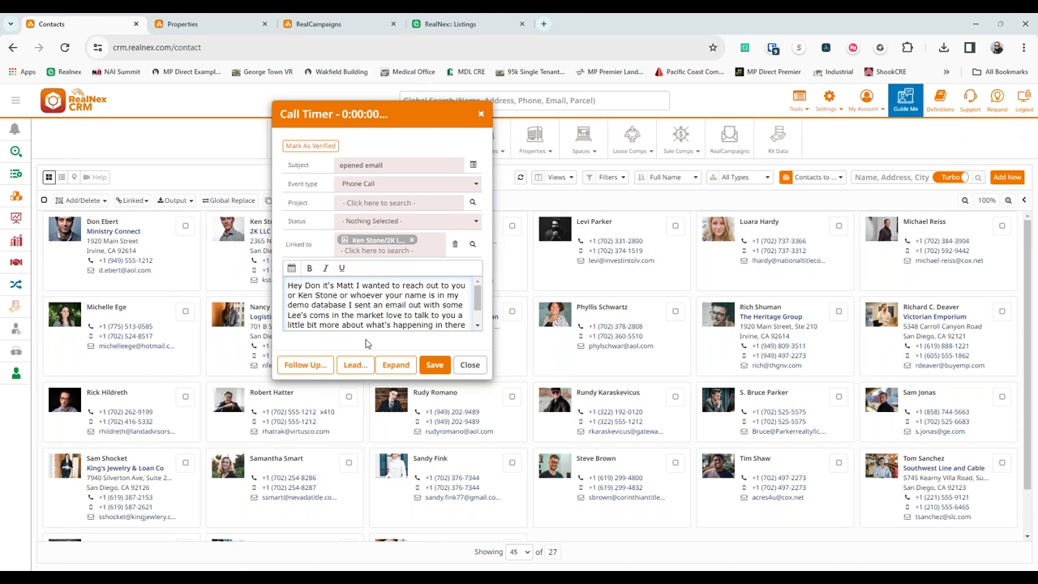
{"action": "left_click", "coordinate": [438, 363]}
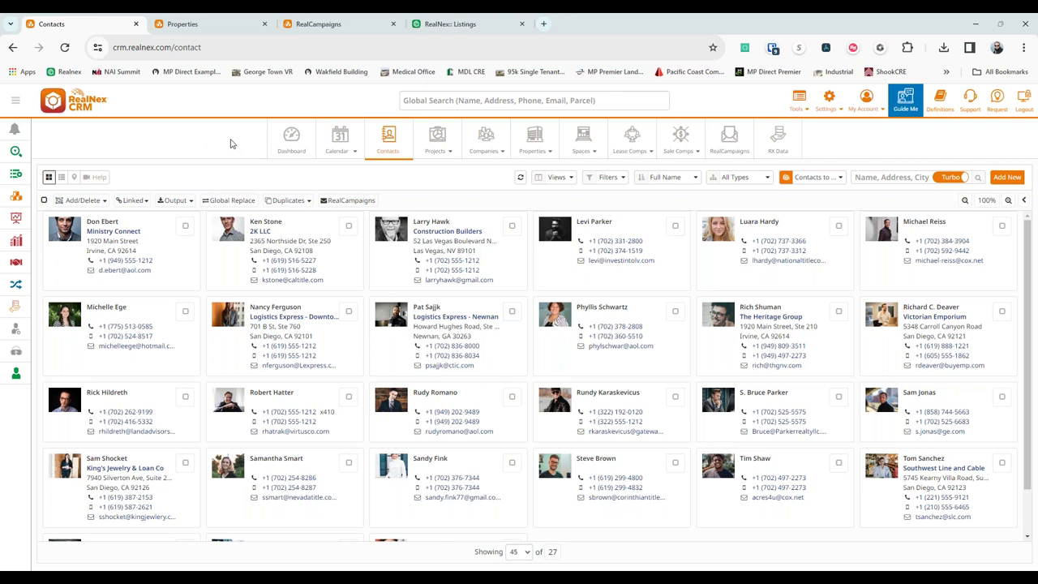
{"action": "left_click", "coordinate": [325, 223]}
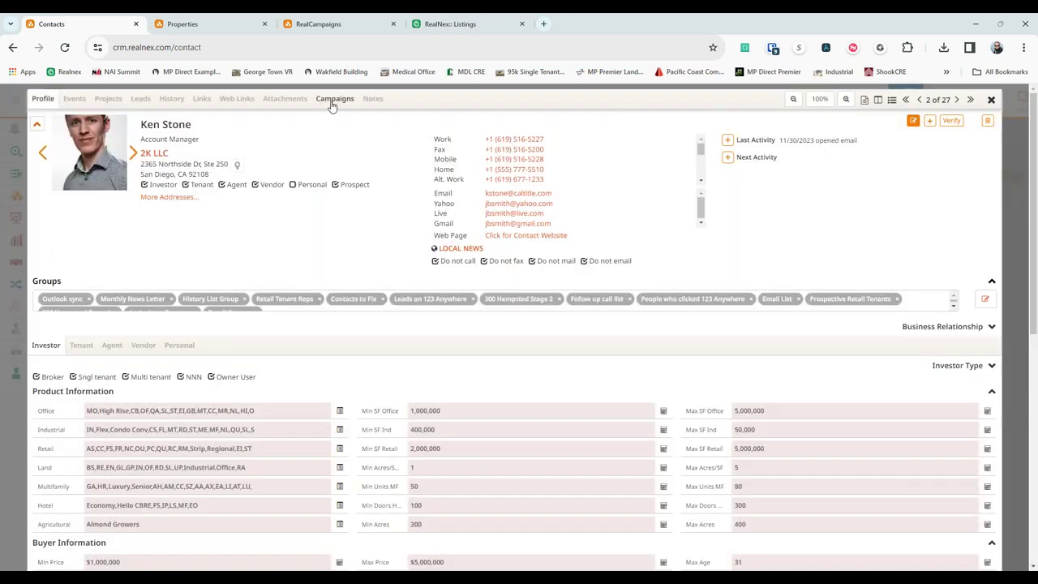
Check the contact's campaign history, go to the previous record, close it, and switch to MarketPlace.
{"action": "left_click", "coordinate": [332, 101]}
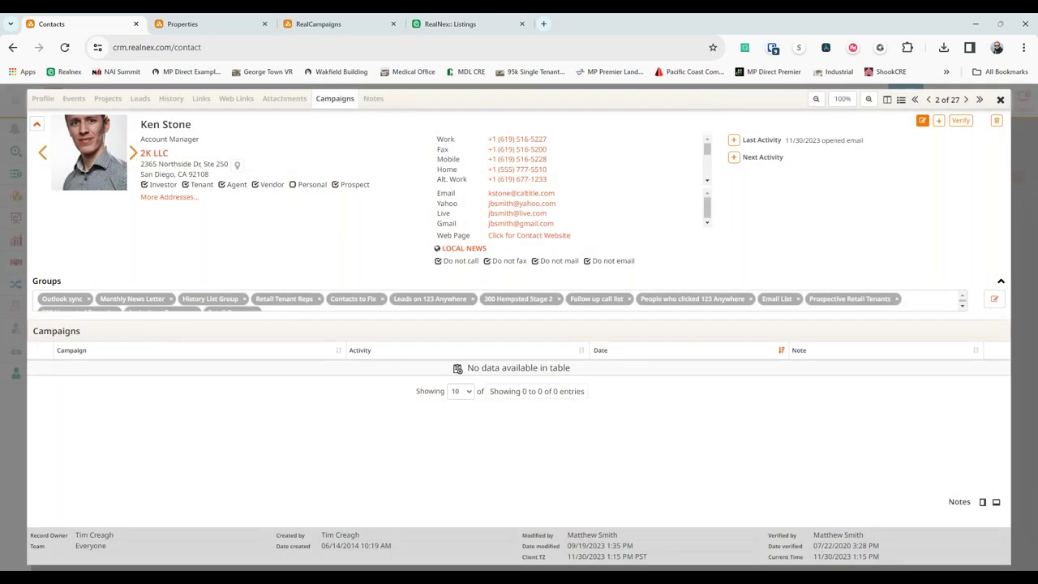
{"action": "left_click", "coordinate": [929, 99]}
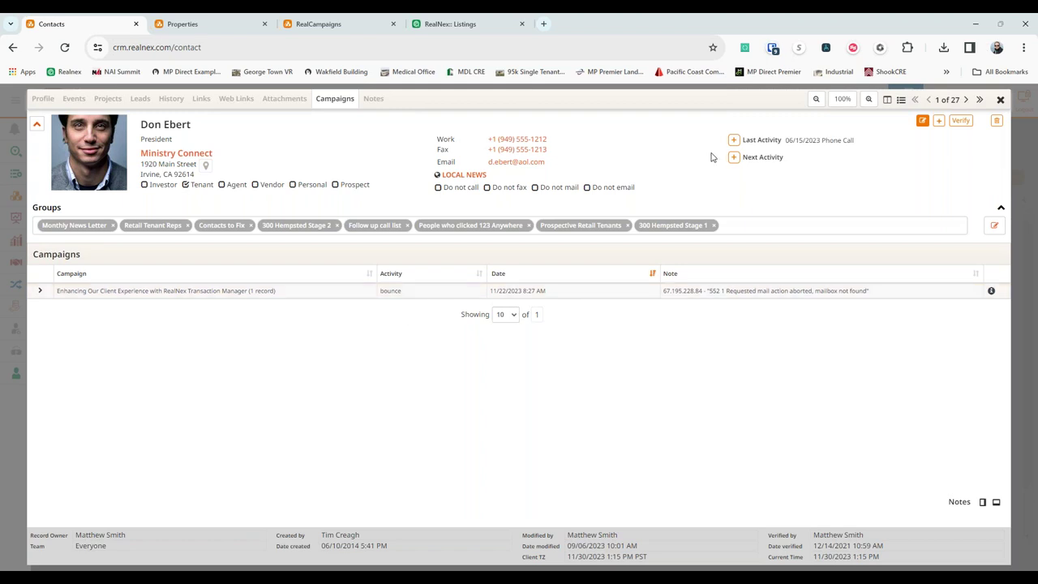
{"action": "left_click", "coordinate": [1000, 101]}
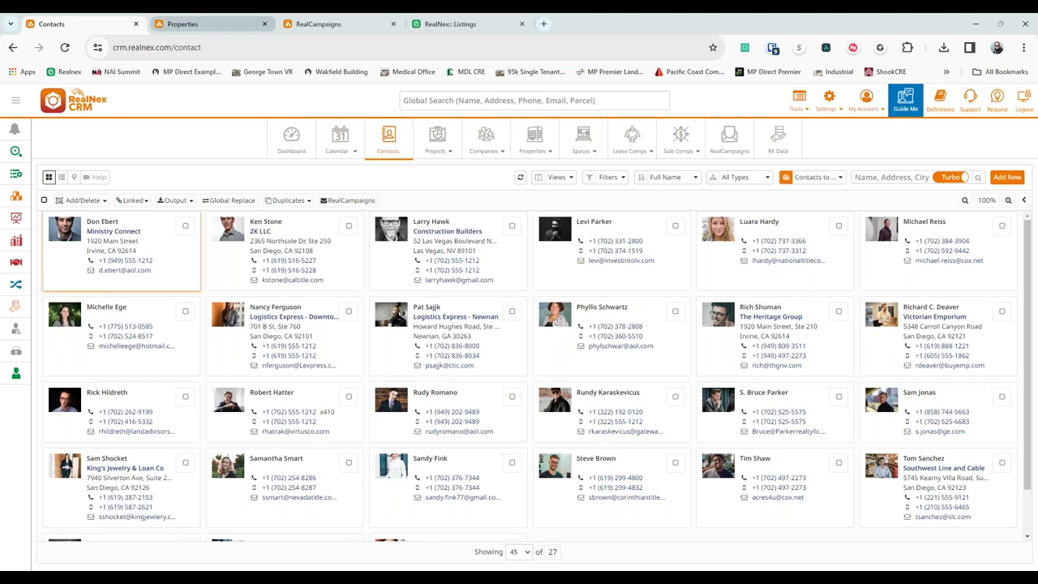
{"action": "left_click", "coordinate": [463, 23]}
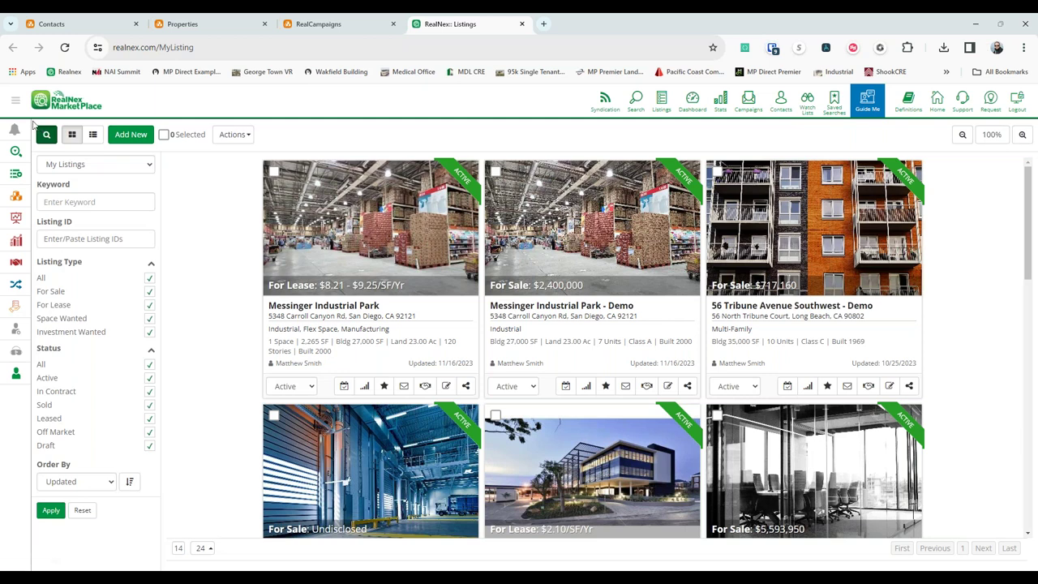
Expand and collapse the navigation sidebar, then view the first listing's sharing options.
{"action": "left_click", "coordinate": [16, 106]}
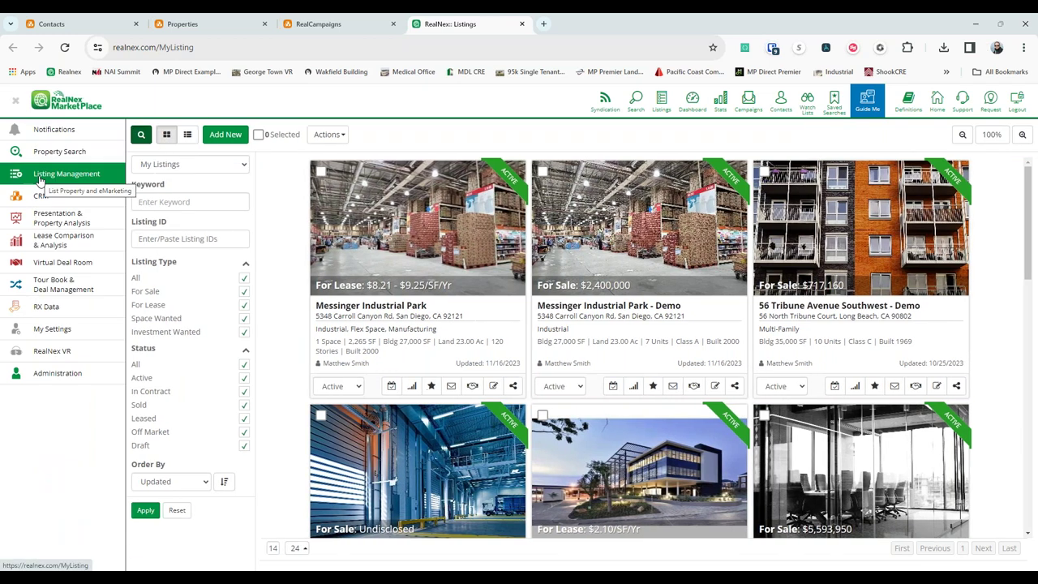
{"action": "left_click", "coordinate": [216, 232]}
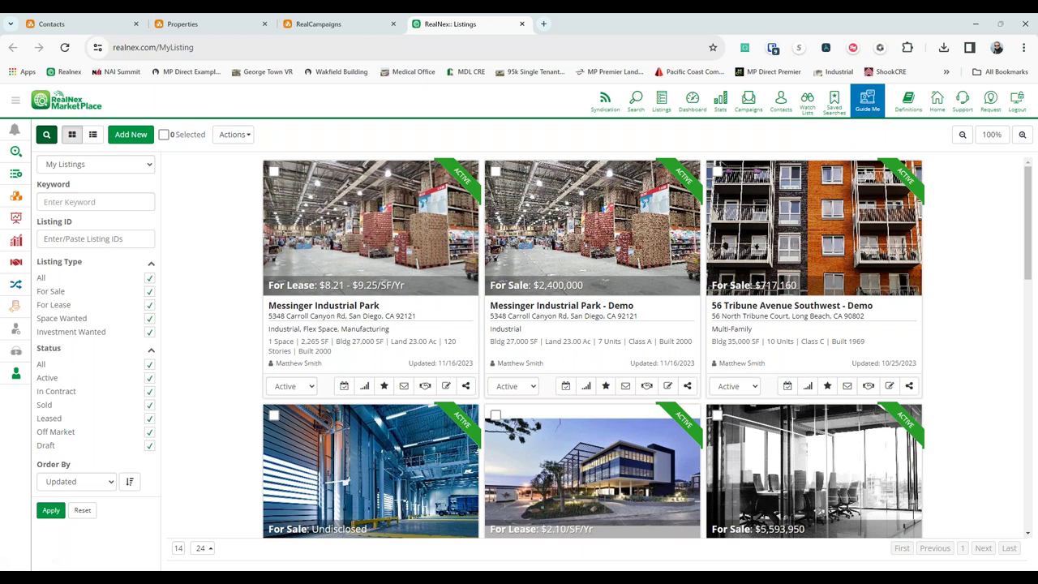
{"action": "left_click", "coordinate": [465, 386]}
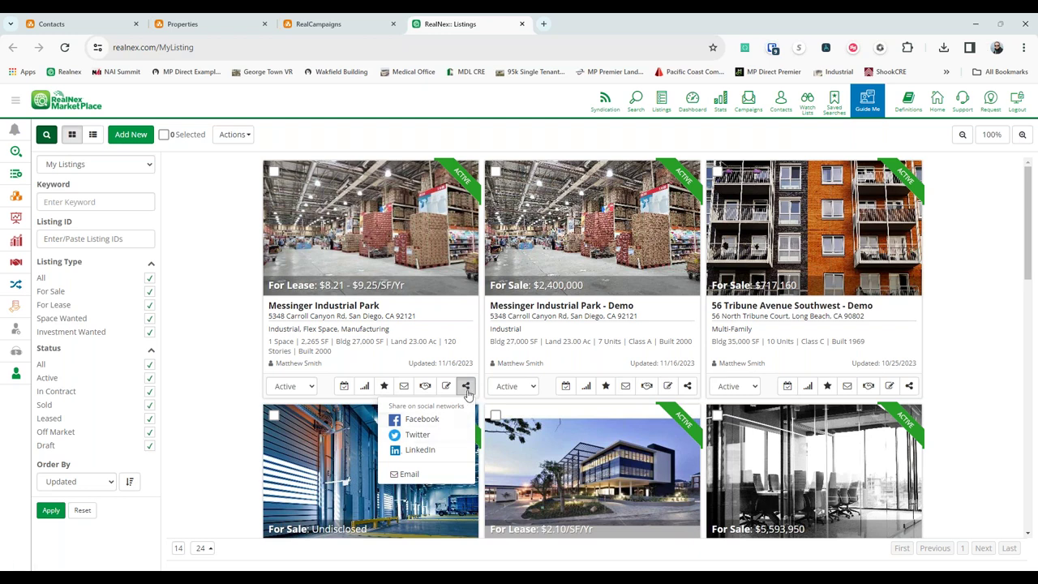
{"action": "left_click", "coordinate": [846, 387]}
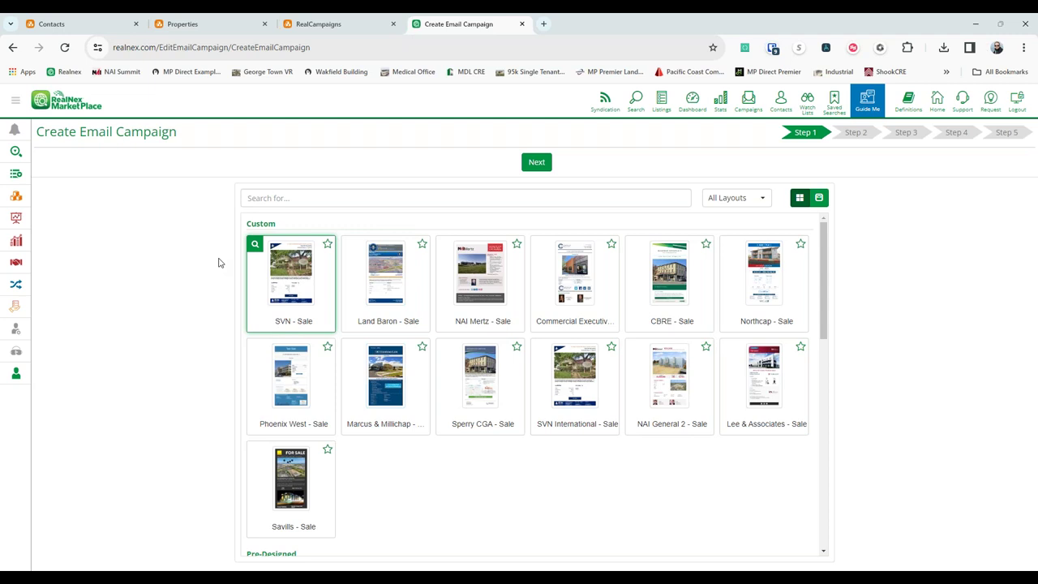
{"action": "left_click", "coordinate": [777, 303]}
{"action": "left_click", "coordinate": [537, 163]}
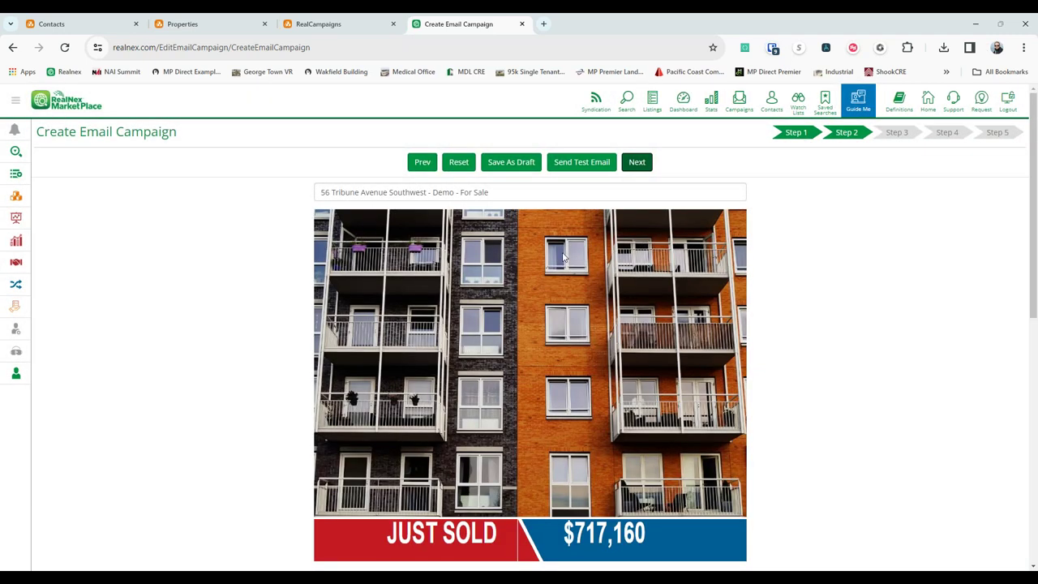
{"action": "scroll", "coordinate": [631, 265], "scroll_direction": "down", "scroll_amount": 2}
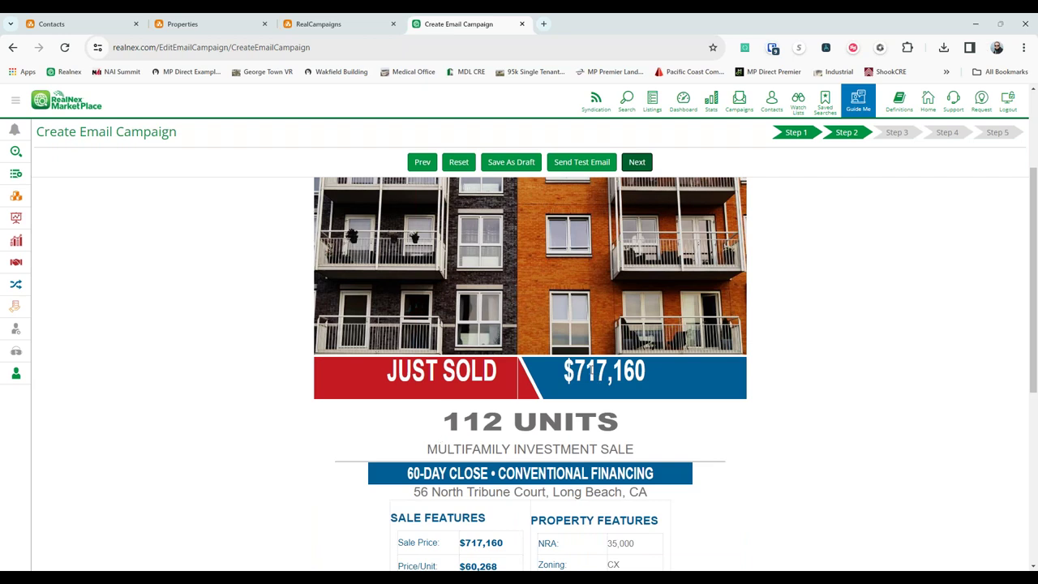
{"action": "left_click", "coordinate": [579, 371]}
{"action": "type", "text": "0000000"}
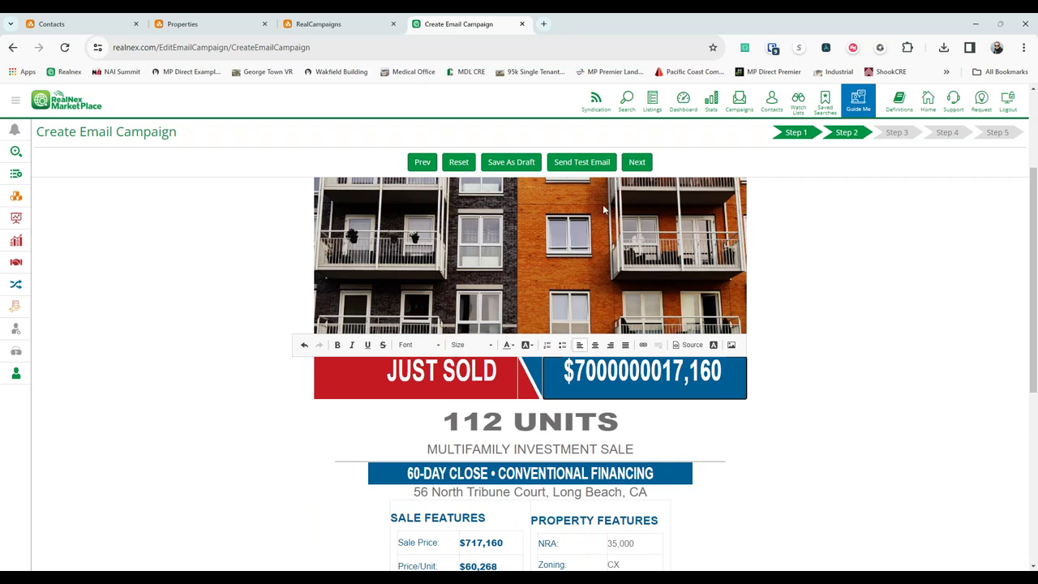
Return to the template gallery and preview the Office/Retail For Sale template instead.
{"action": "scroll", "coordinate": [472, 200], "scroll_direction": "down", "scroll_amount": 5}
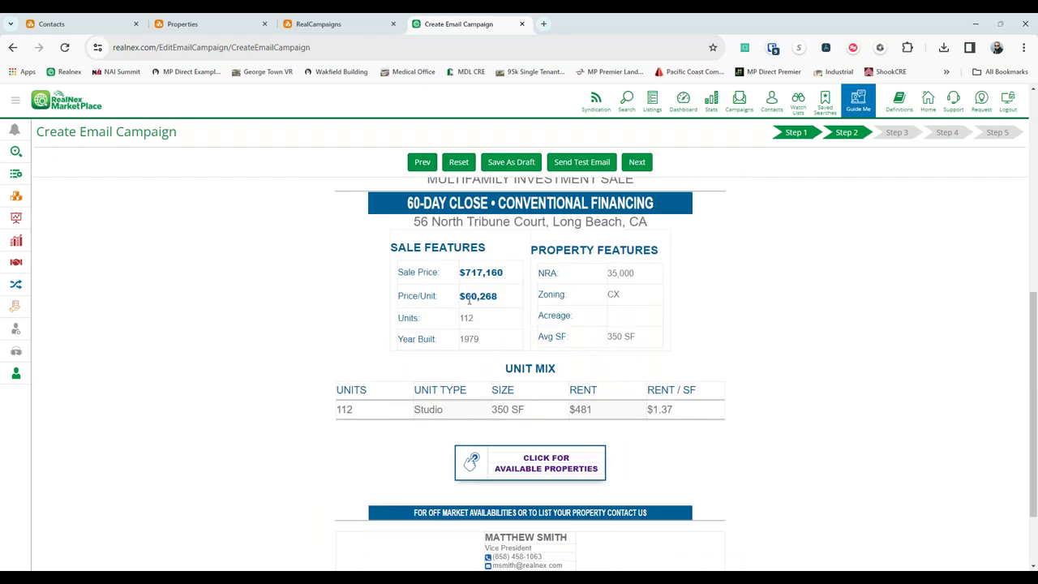
{"action": "left_click", "coordinate": [423, 163]}
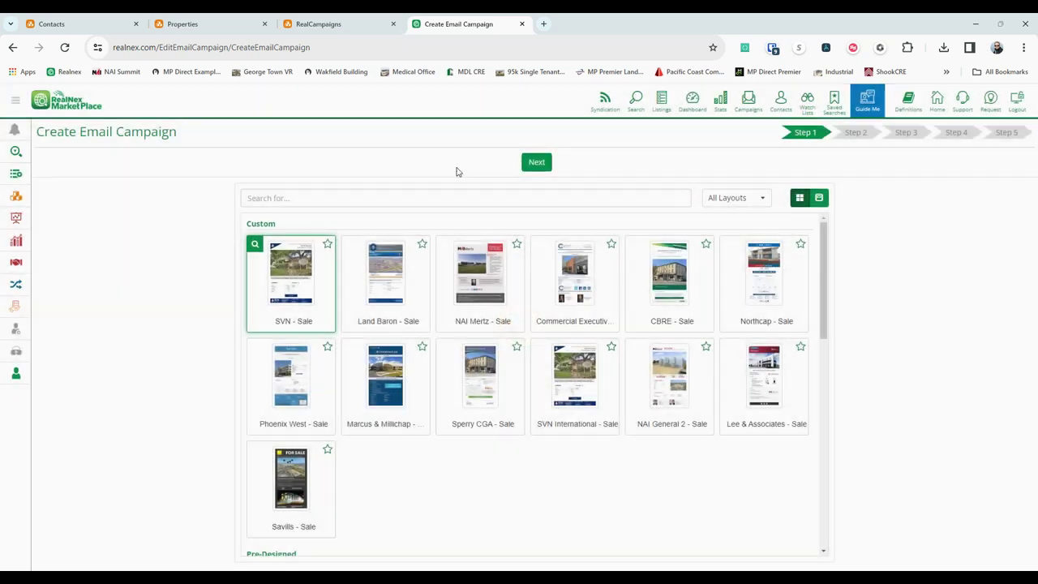
{"action": "scroll", "coordinate": [305, 404], "scroll_direction": "down", "scroll_amount": 3}
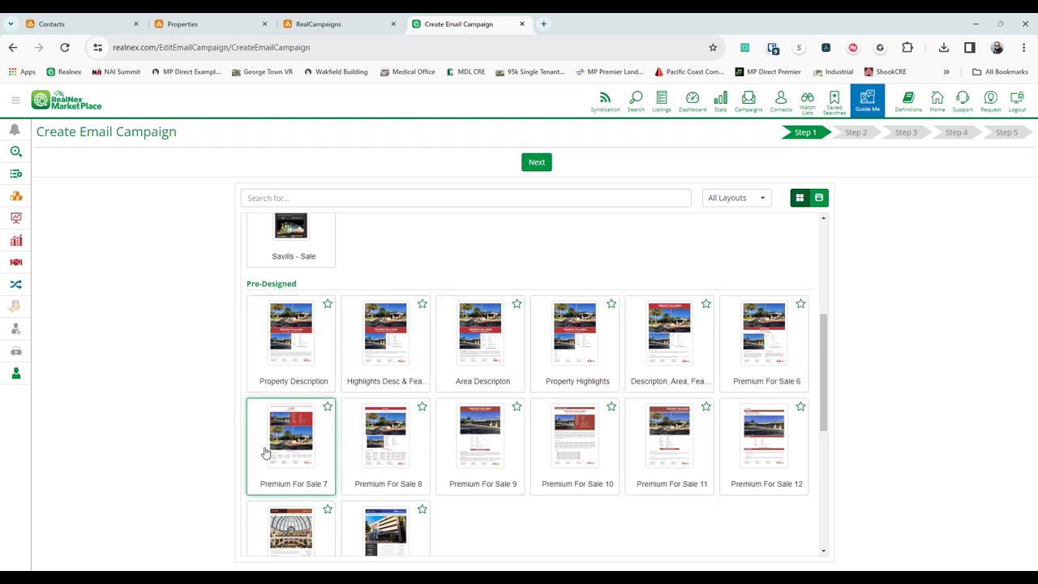
{"action": "scroll", "coordinate": [273, 449], "scroll_direction": "down", "scroll_amount": 3}
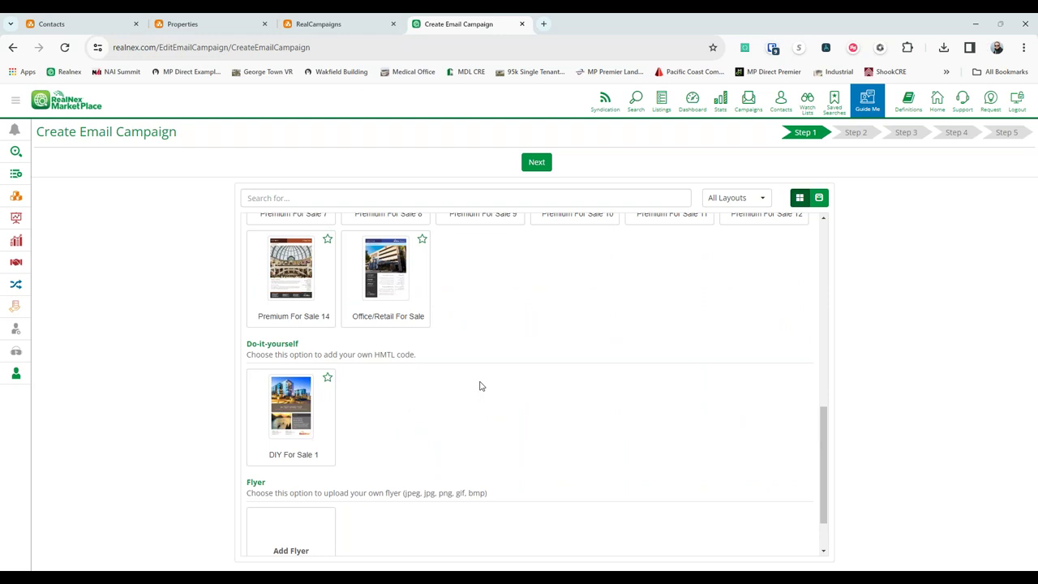
{"action": "scroll", "coordinate": [479, 386], "scroll_direction": "up", "scroll_amount": 1}
{"action": "left_click", "coordinate": [366, 310]}
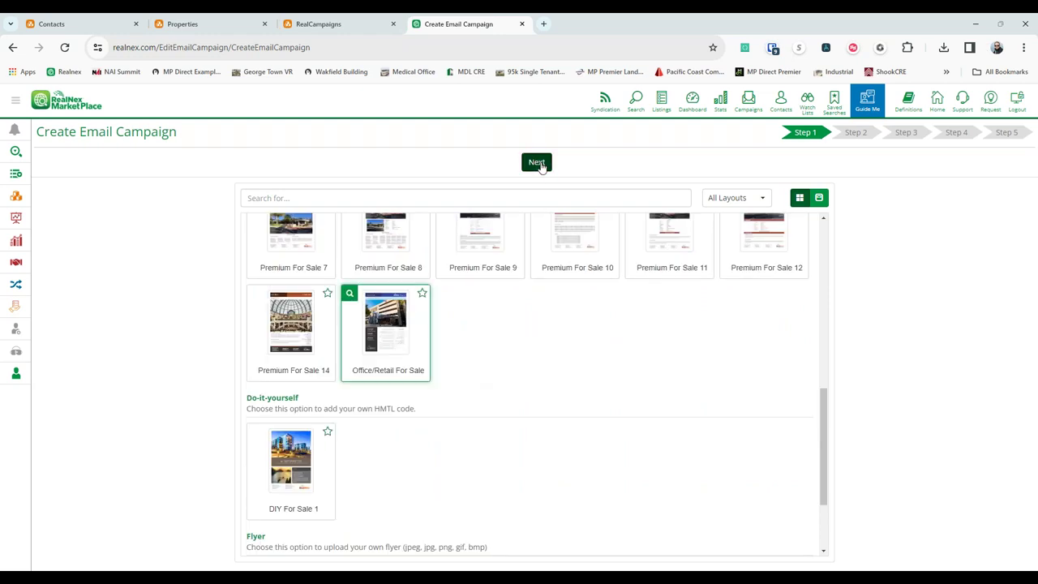
{"action": "left_click", "coordinate": [537, 162]}
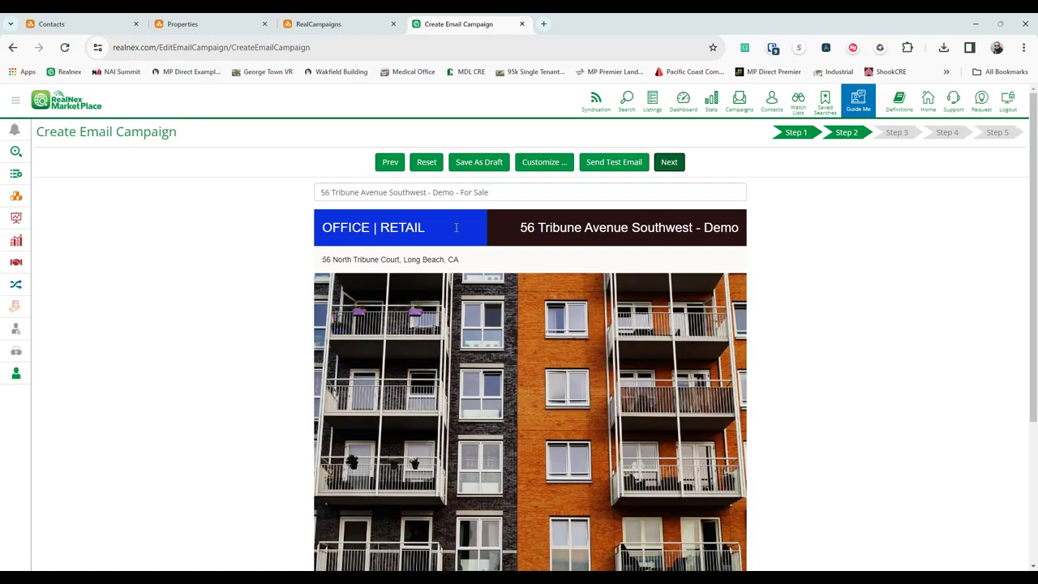
Inspect the colour parameters and Office/Retail preview without changes, then advance to step 3.
{"action": "left_click", "coordinate": [545, 163]}
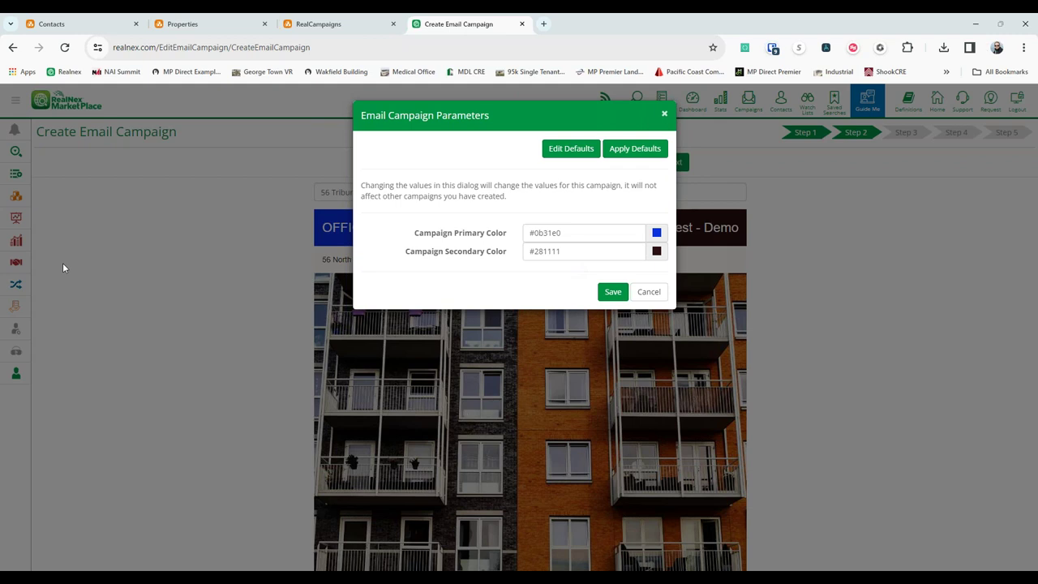
{"action": "left_click", "coordinate": [650, 292]}
{"action": "left_click", "coordinate": [487, 254]}
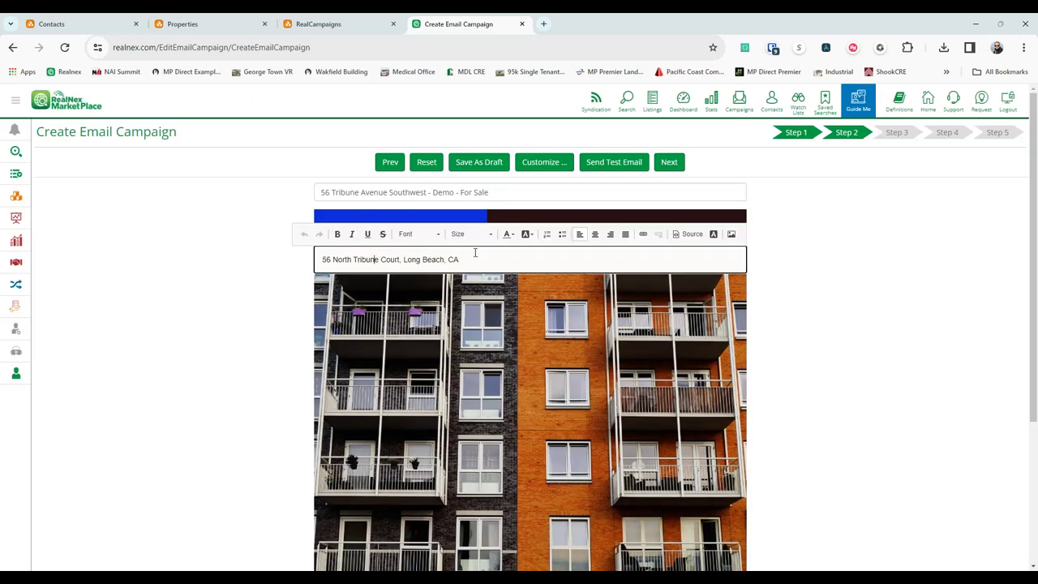
{"action": "left_click_drag", "start_coordinate": [485, 260], "coordinate": [270, 284]}
{"action": "left_click", "coordinate": [270, 284]}
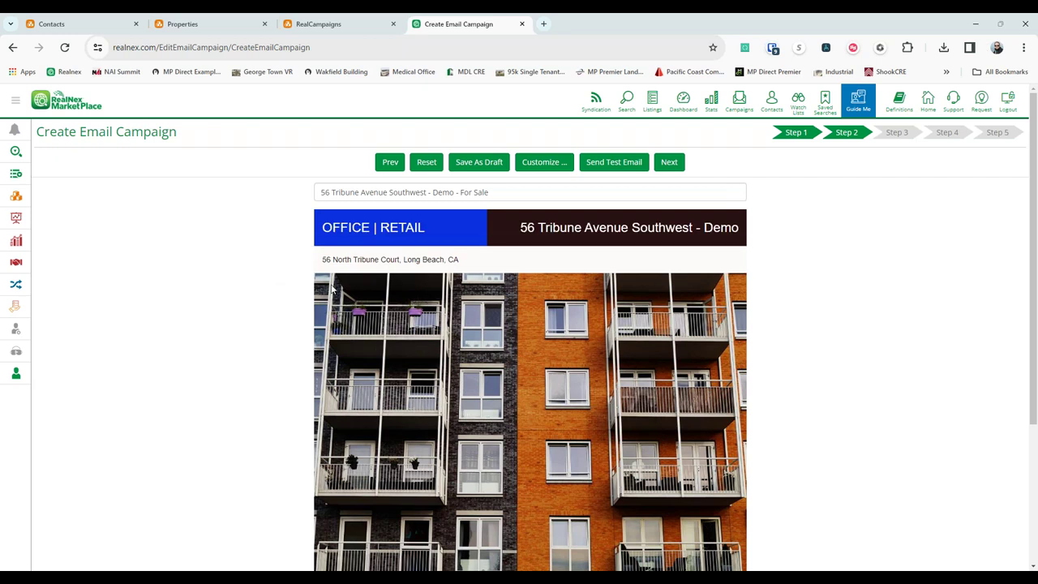
{"action": "scroll", "coordinate": [486, 277], "scroll_direction": "down", "scroll_amount": 3}
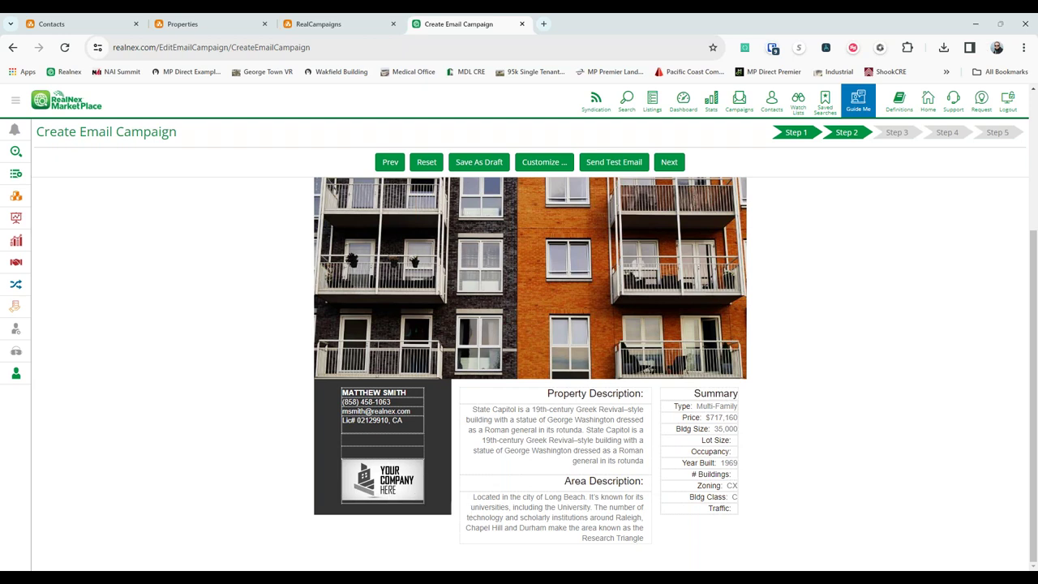
{"action": "left_click", "coordinate": [669, 162]}
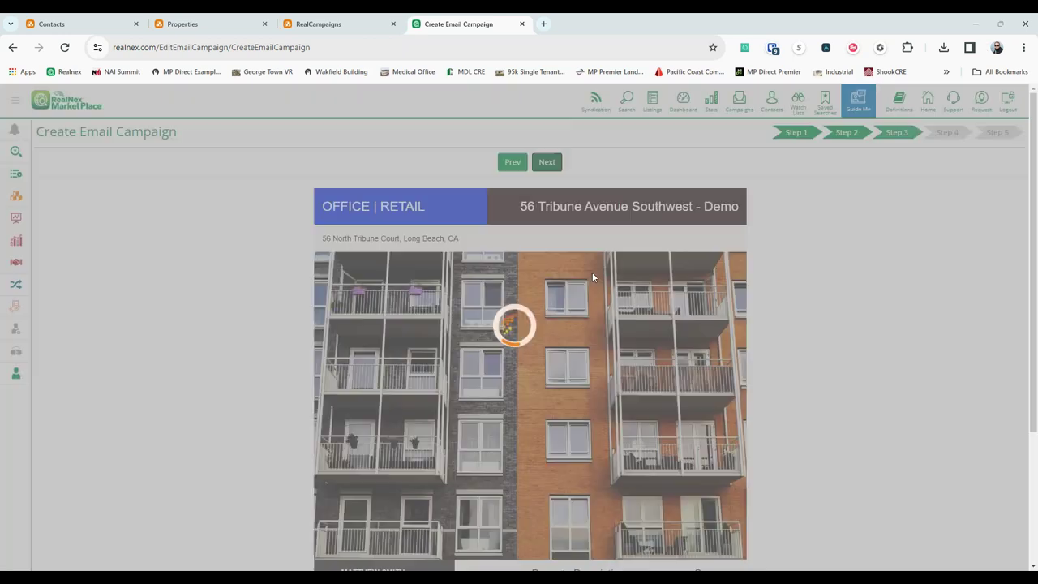
Leave the Hempsted and Agriculture groups unselected and target RealNex Community by CBSA location.
{"action": "left_click", "coordinate": [550, 161]}
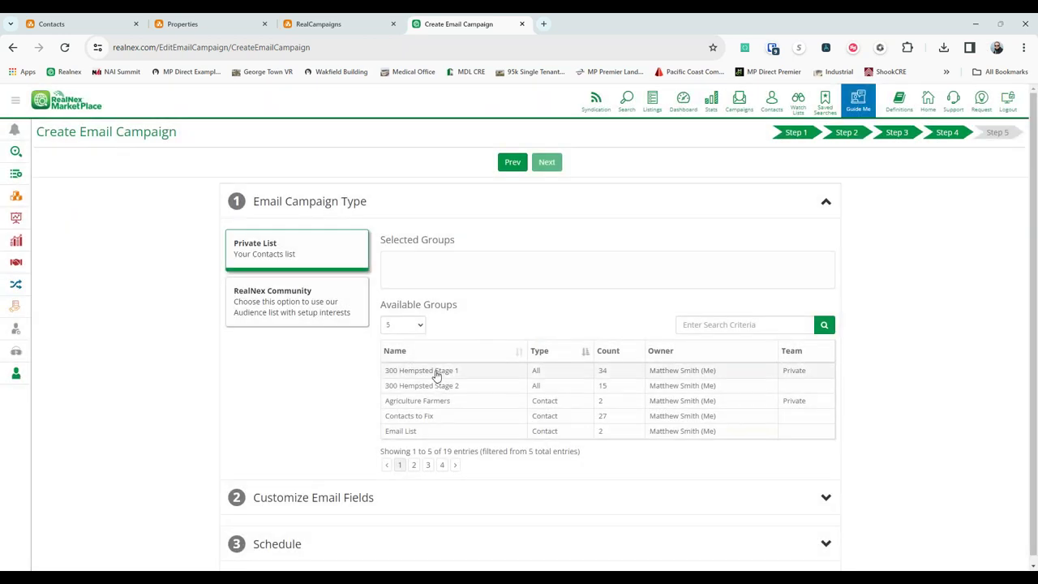
{"action": "left_click", "coordinate": [433, 371]}
{"action": "left_click", "coordinate": [441, 386]}
{"action": "left_click", "coordinate": [445, 400]}
{"action": "left_click", "coordinate": [448, 386]}
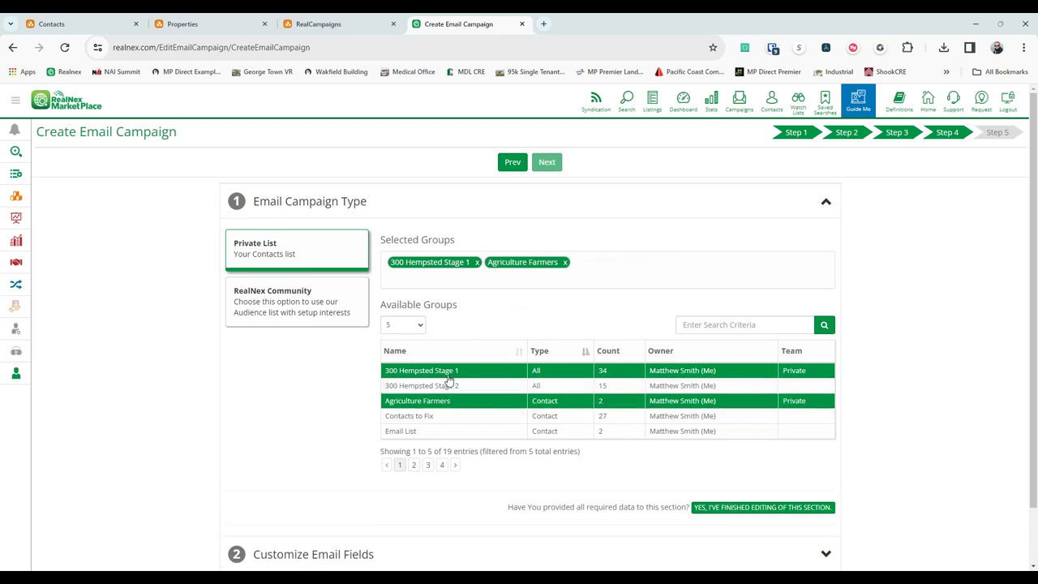
{"action": "left_click", "coordinate": [451, 373]}
{"action": "left_click", "coordinate": [448, 400]}
{"action": "left_click", "coordinate": [451, 371]}
{"action": "left_click", "coordinate": [448, 386]}
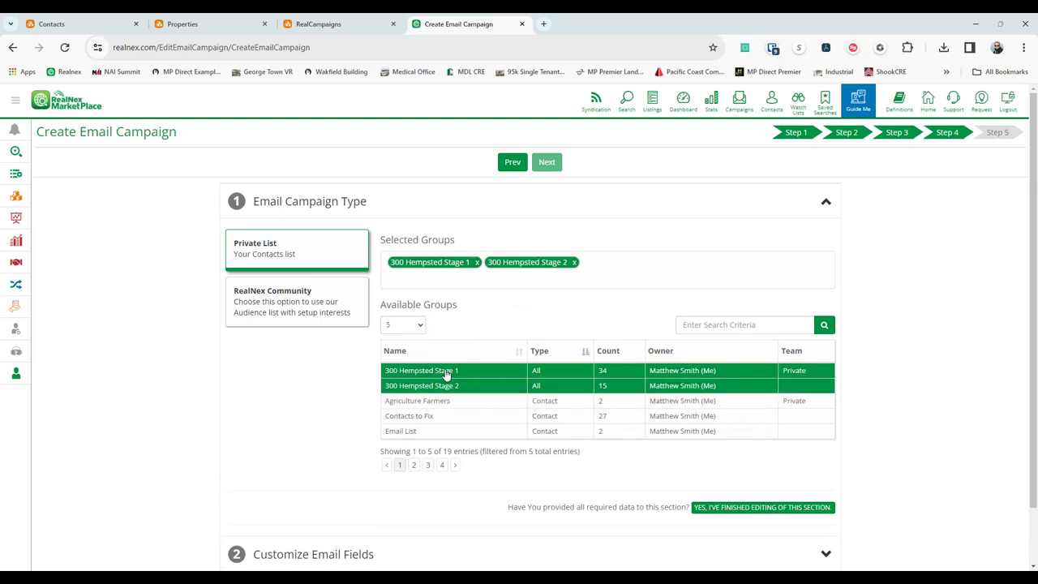
{"action": "left_click", "coordinate": [448, 372]}
{"action": "left_click", "coordinate": [445, 388]}
{"action": "left_click", "coordinate": [301, 295]}
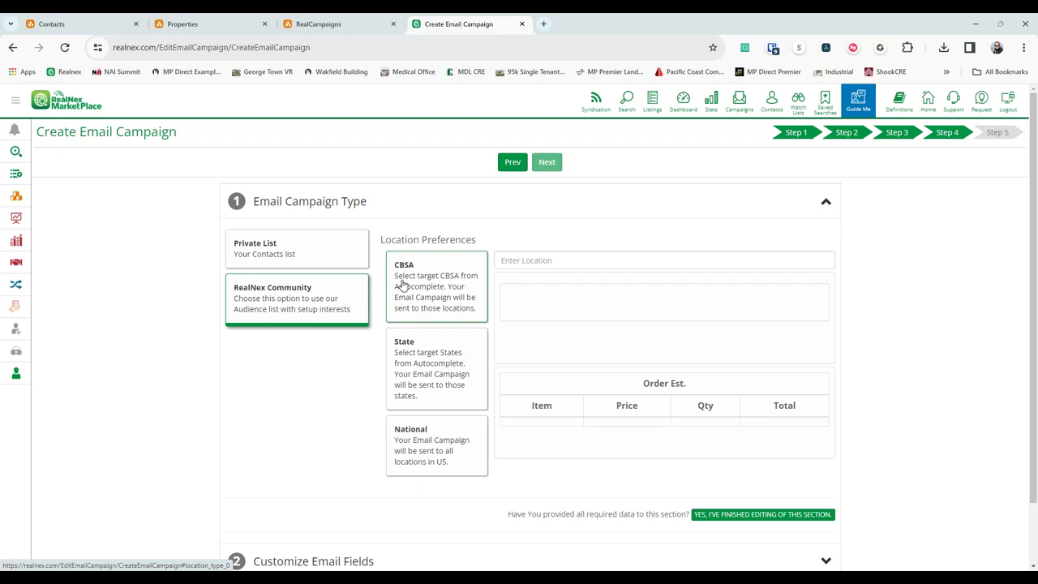
{"action": "left_click", "coordinate": [414, 288]}
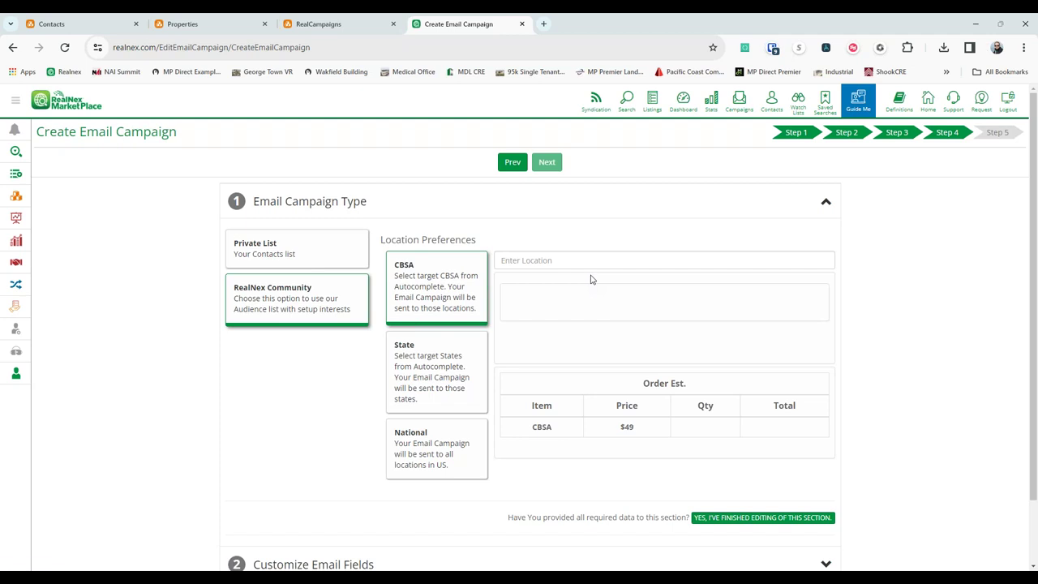
Target National locations at an estimated $129 and expand Customize Email Fields.
{"action": "left_click", "coordinate": [452, 371]}
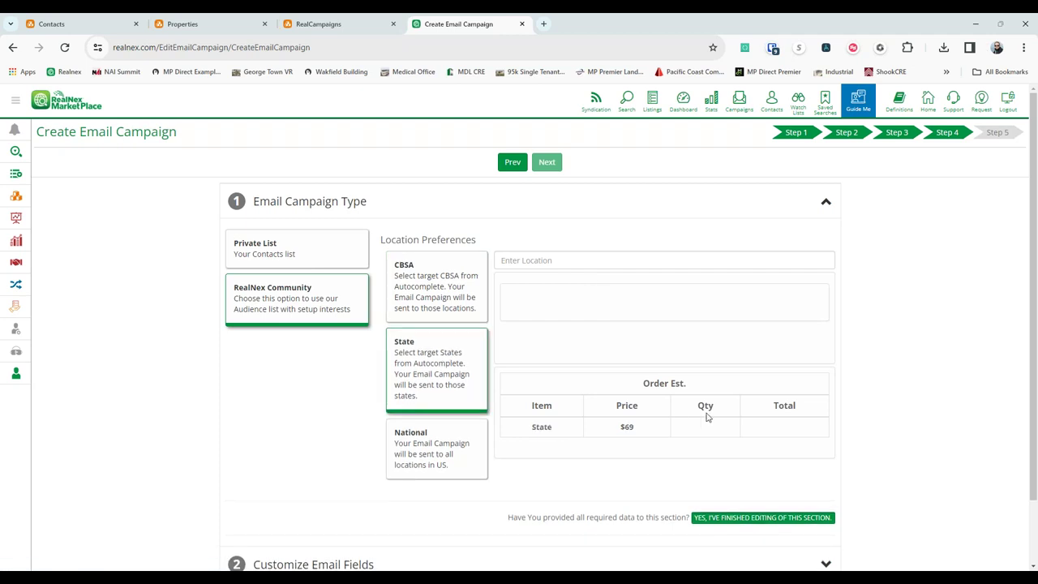
{"action": "left_click", "coordinate": [436, 448]}
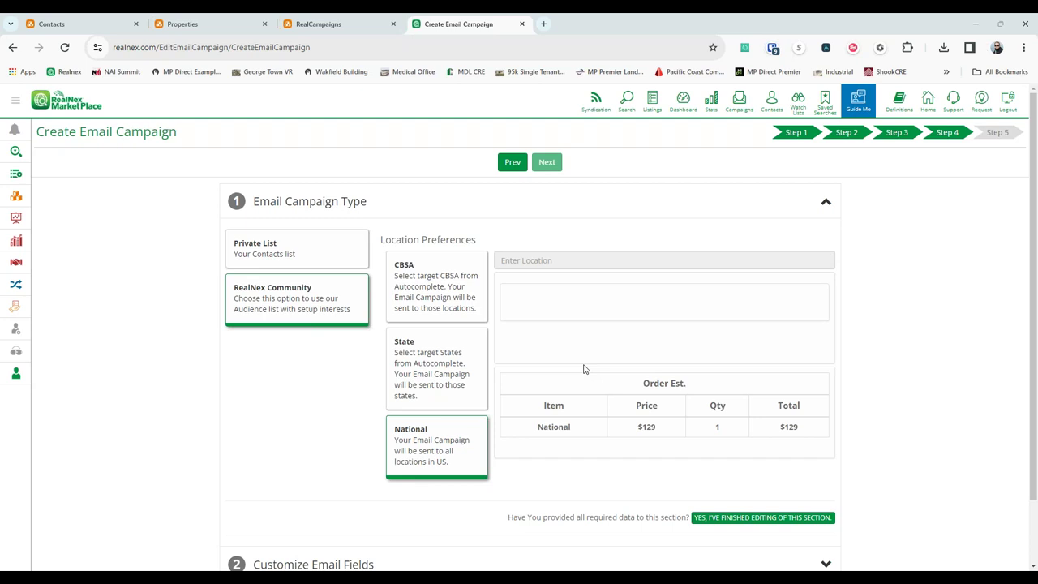
{"action": "scroll", "coordinate": [317, 498], "scroll_direction": "down", "scroll_amount": 1}
{"action": "left_click", "coordinate": [317, 498]}
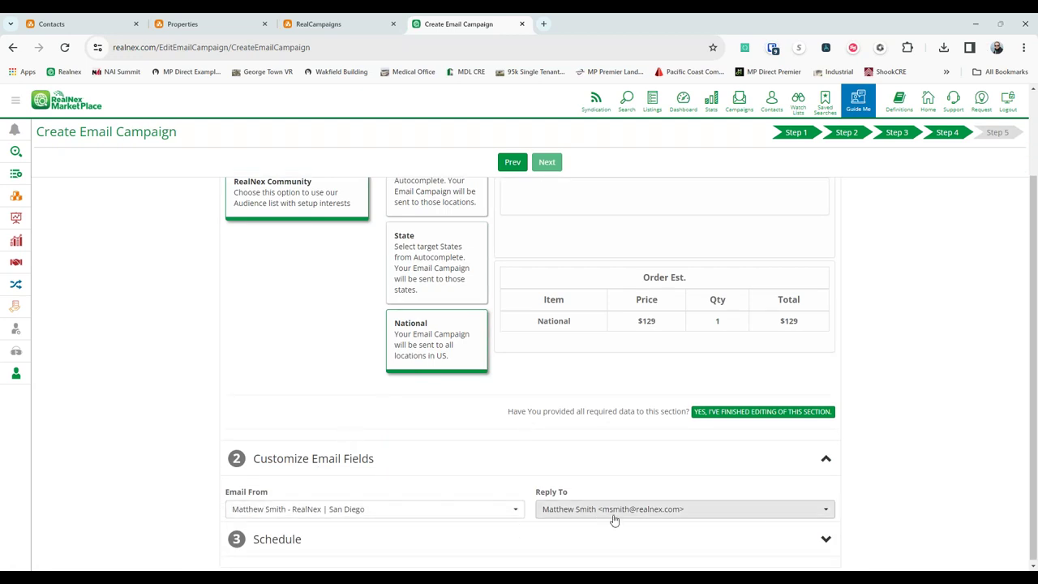
Keep the agent's RealNex | San Diego identity as sender and expand the Immediately schedule.
{"action": "left_click", "coordinate": [316, 515]}
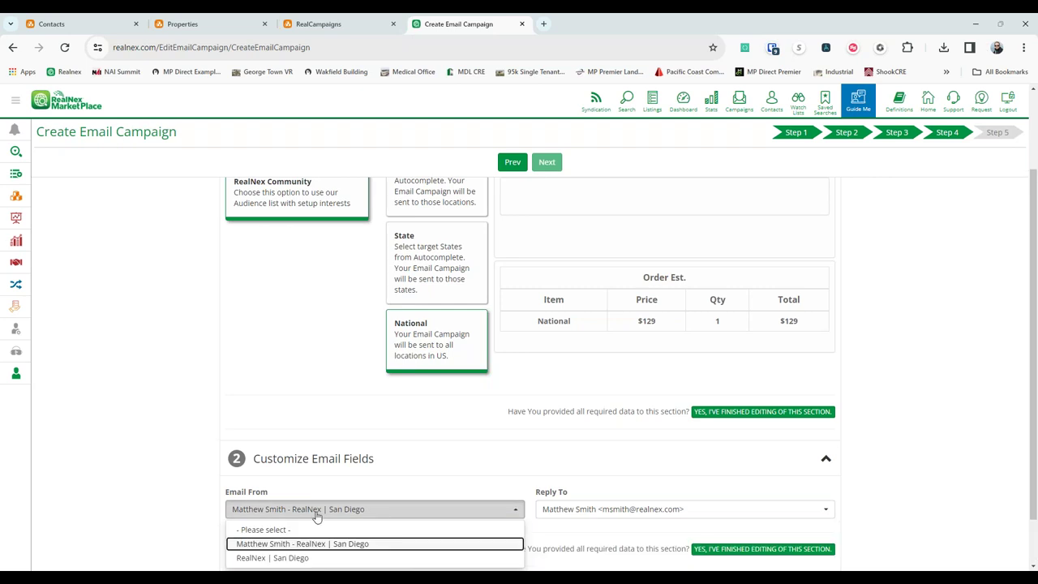
{"action": "scroll", "coordinate": [316, 515], "scroll_direction": "down", "scroll_amount": 1}
{"action": "left_click", "coordinate": [294, 500]}
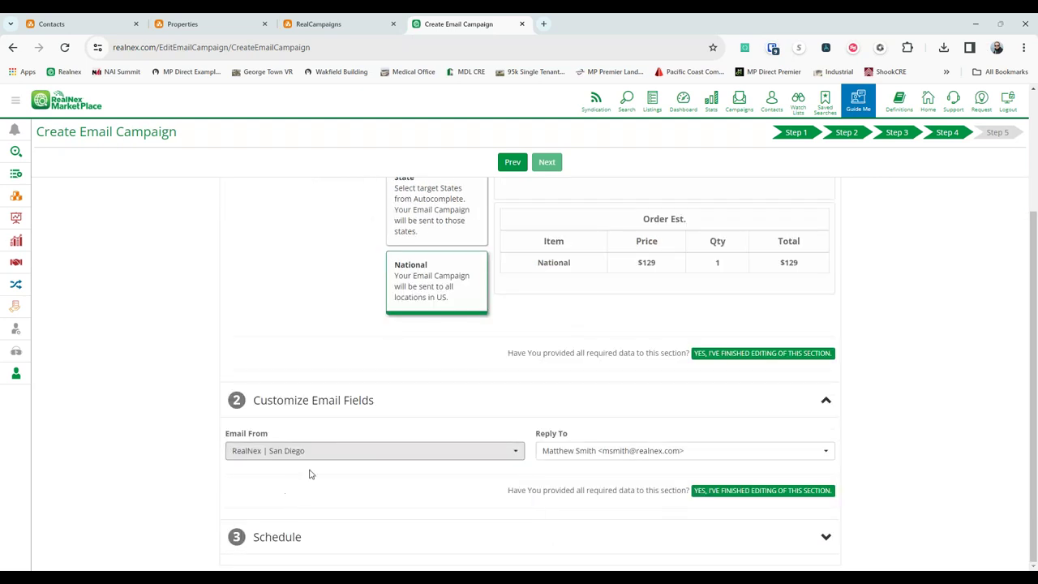
{"action": "left_click", "coordinate": [430, 456]}
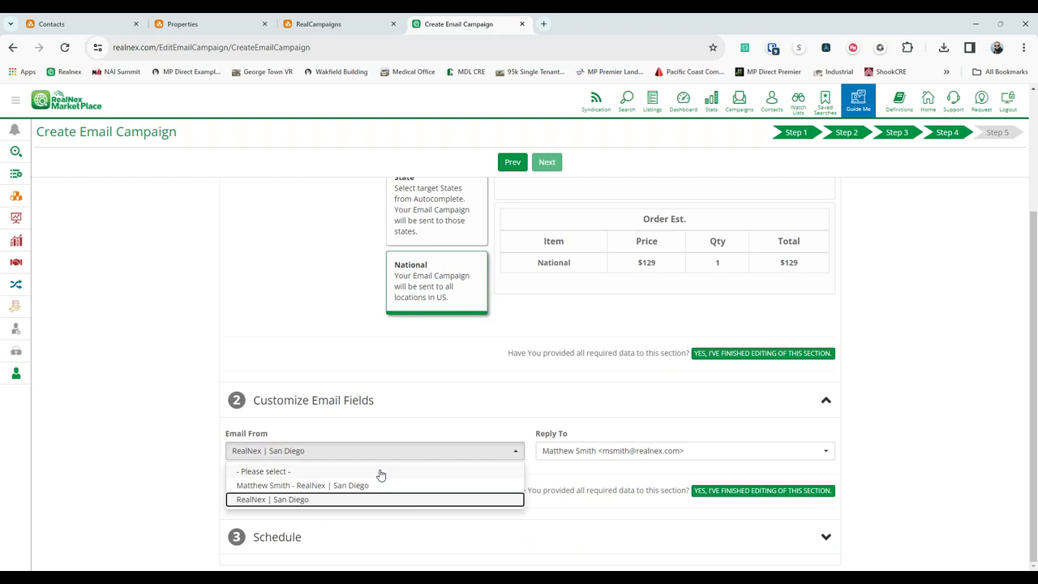
{"action": "left_click", "coordinate": [353, 471]}
{"action": "left_click", "coordinate": [344, 460]}
{"action": "left_click", "coordinate": [325, 484]}
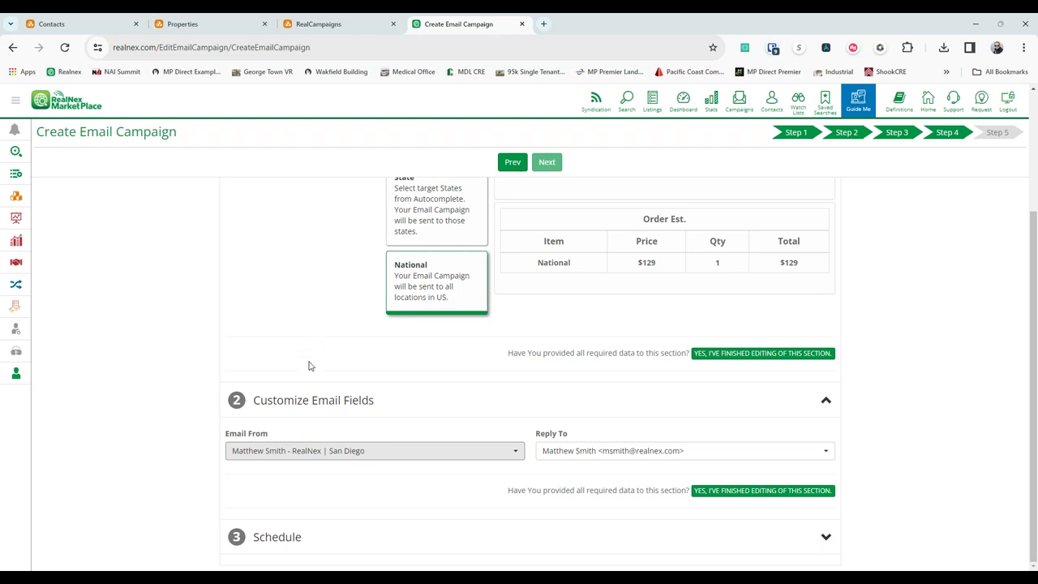
{"action": "left_click", "coordinate": [294, 540]}
{"action": "scroll", "coordinate": [434, 398], "scroll_direction": "down", "scroll_amount": 1}
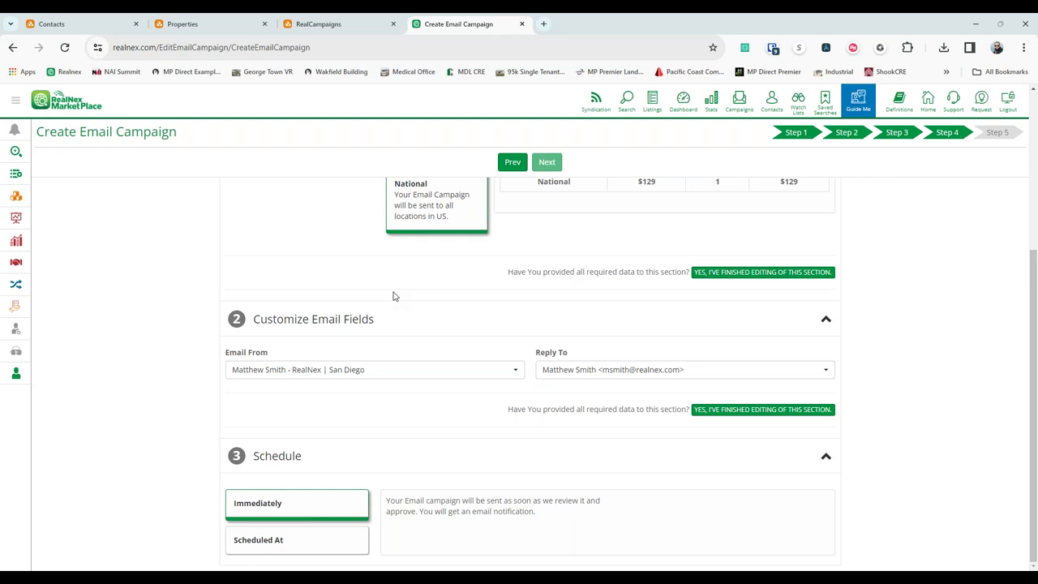
Open Campaign Stats for 123 Anywhere - For Sale from the campaigns list.
{"action": "left_click", "coordinate": [740, 104]}
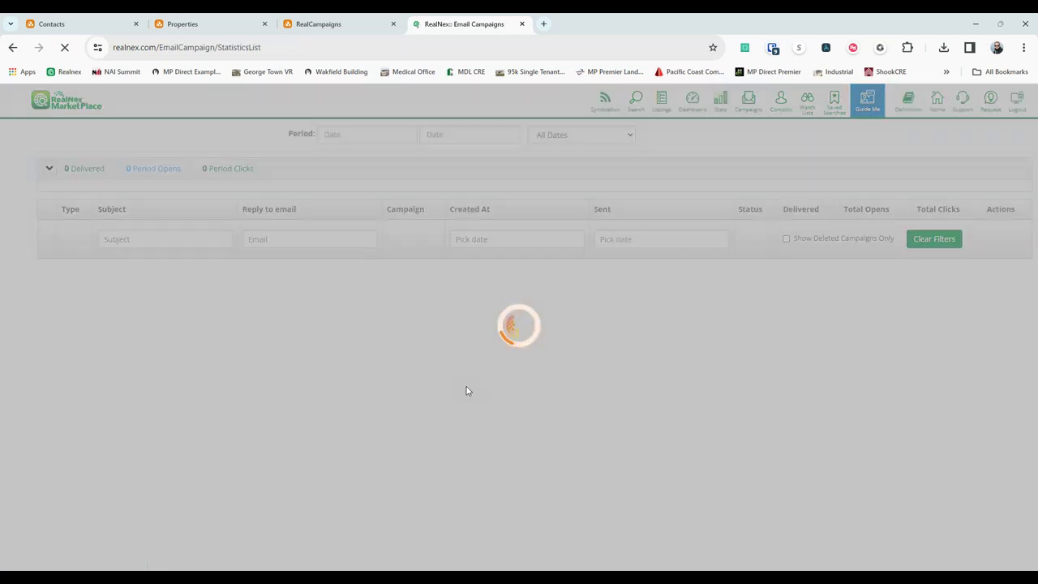
{"action": "scroll", "coordinate": [699, 458], "scroll_direction": "down", "scroll_amount": 2}
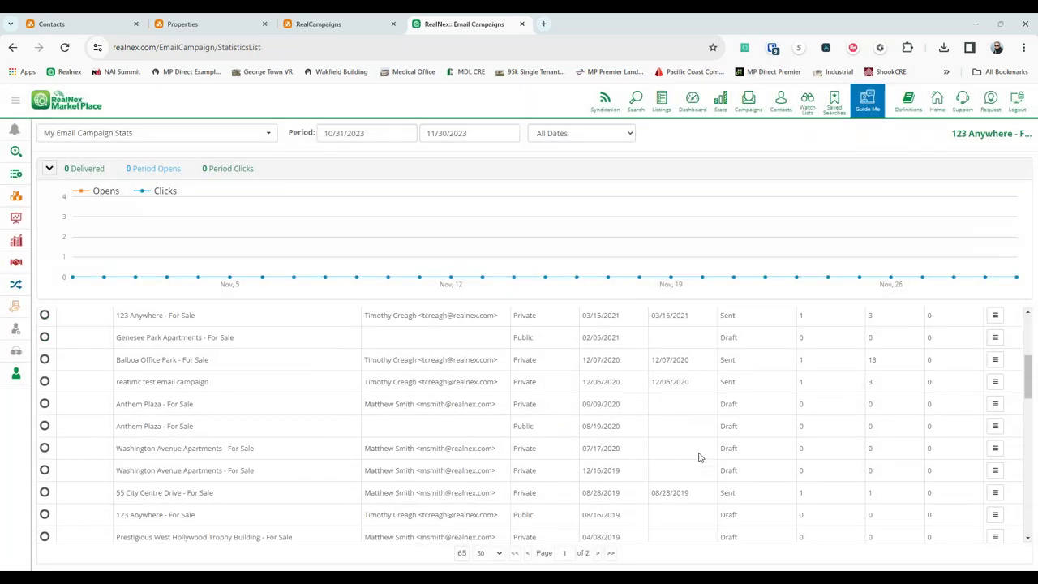
{"action": "scroll", "coordinate": [710, 451], "scroll_direction": "down", "scroll_amount": 3}
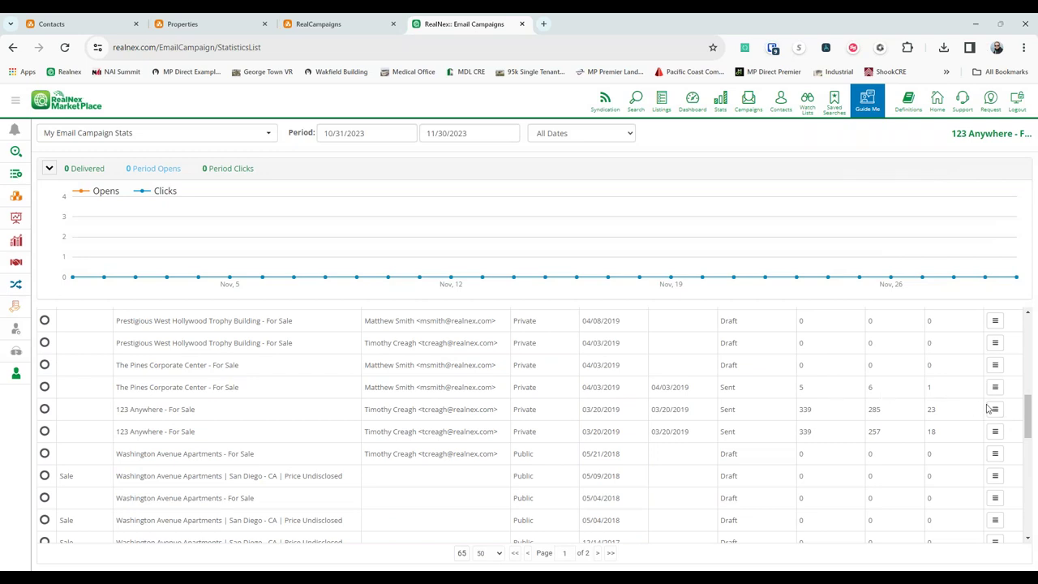
{"action": "left_click", "coordinate": [993, 408]}
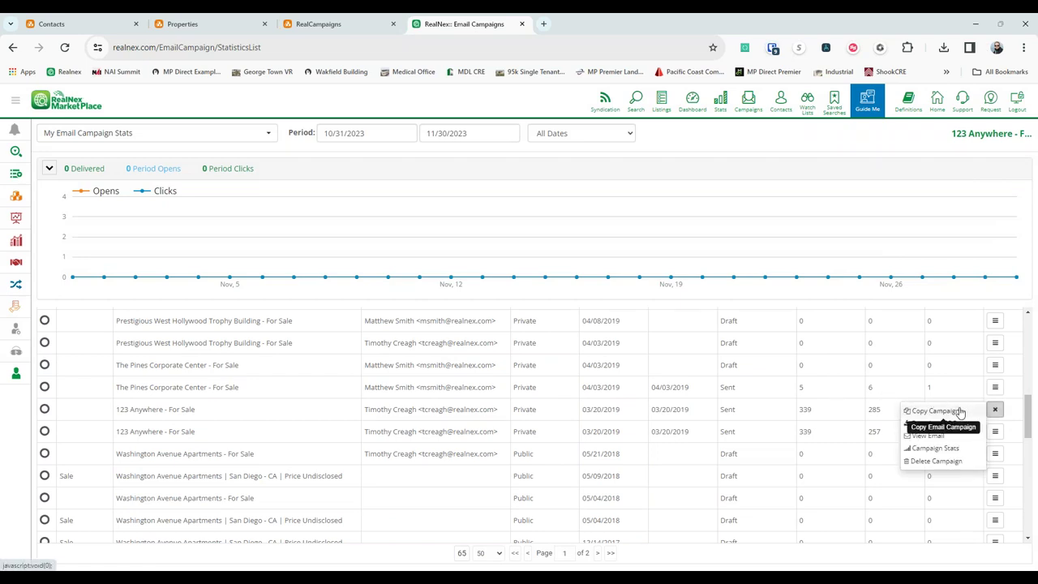
{"action": "left_click", "coordinate": [945, 448]}
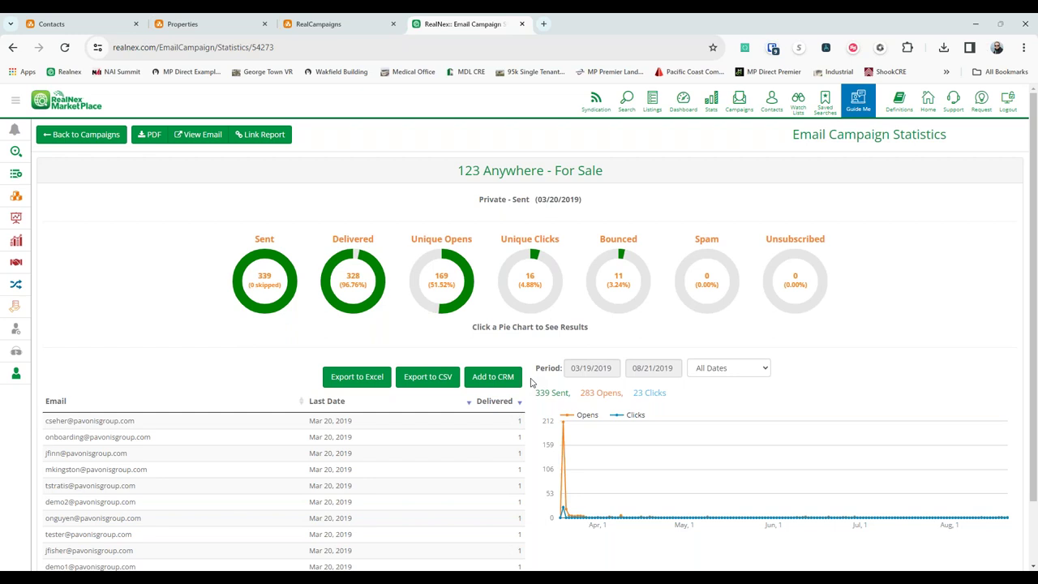
List recipients who clicked and opened, close the statistics, and enter an e-mail address in the address bar.
{"action": "left_click", "coordinate": [533, 279]}
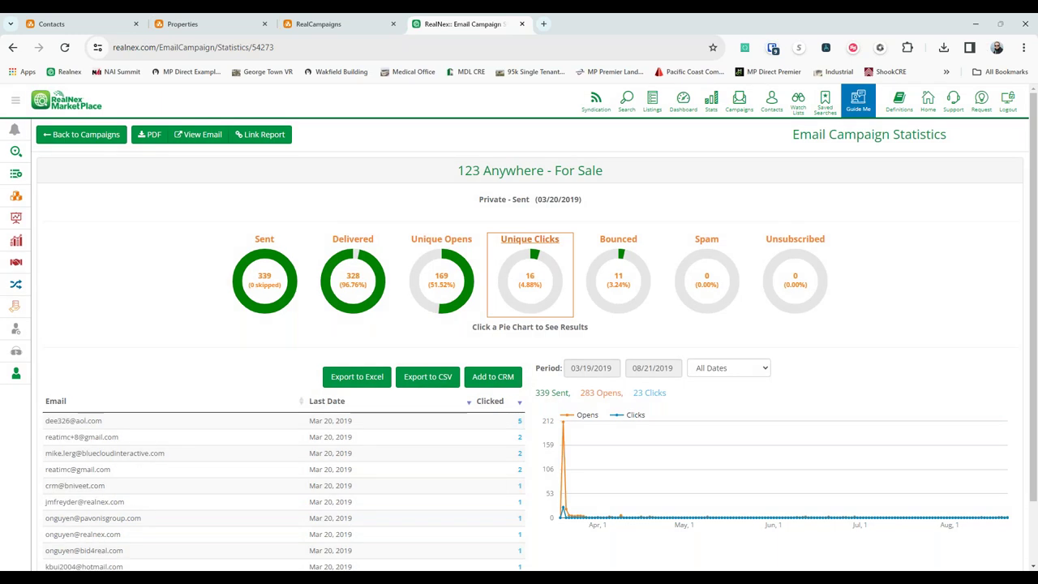
{"action": "left_click", "coordinate": [441, 280]}
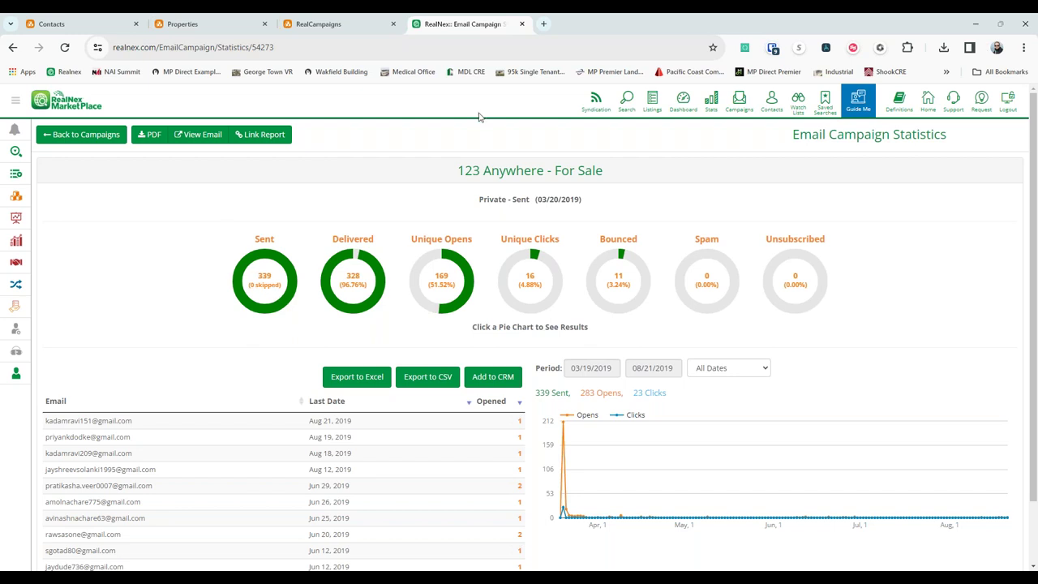
{"action": "left_click", "coordinate": [522, 23]}
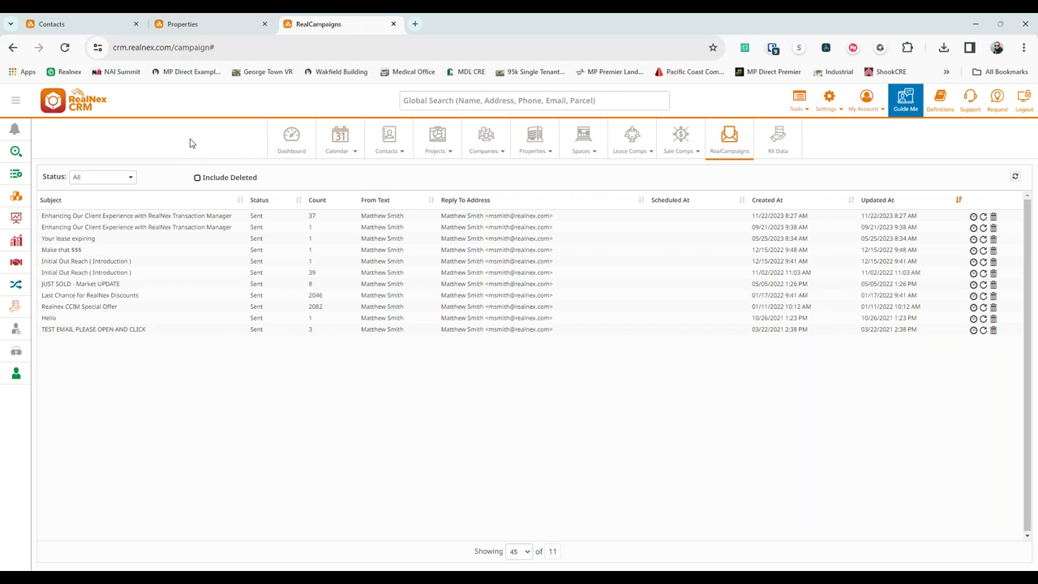
{"action": "left_click", "coordinate": [395, 54]}
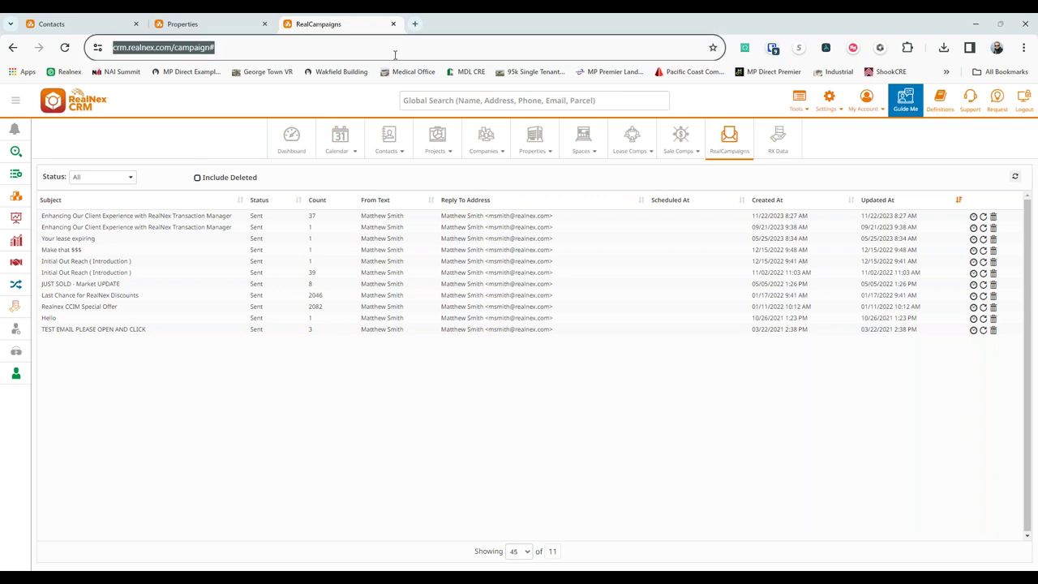
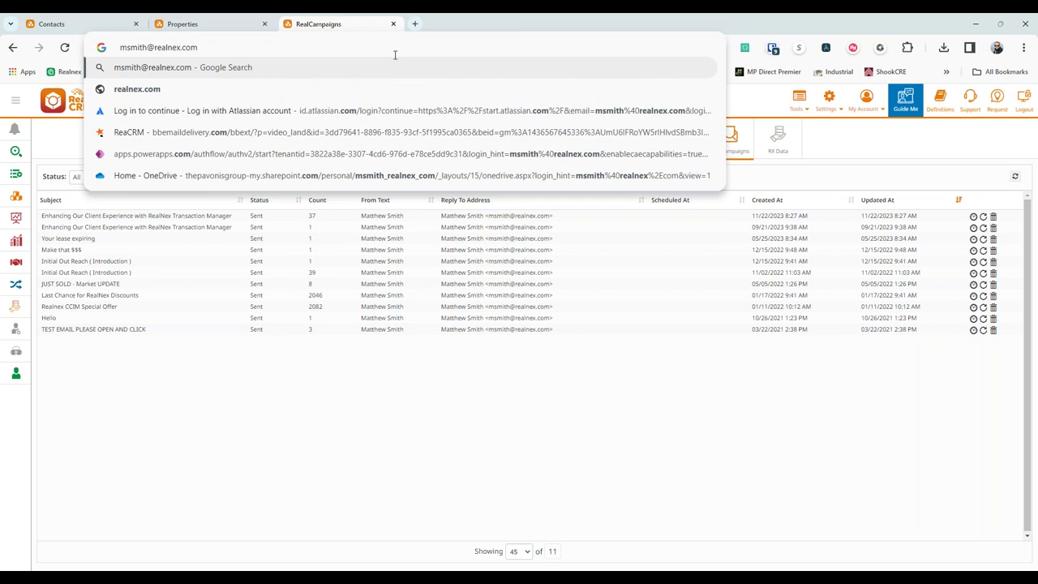
Erase the typed email address so the address bar is empty.
{"action": "key", "text": "ctrl+a"}
{"action": "key", "text": "BackSpace"}
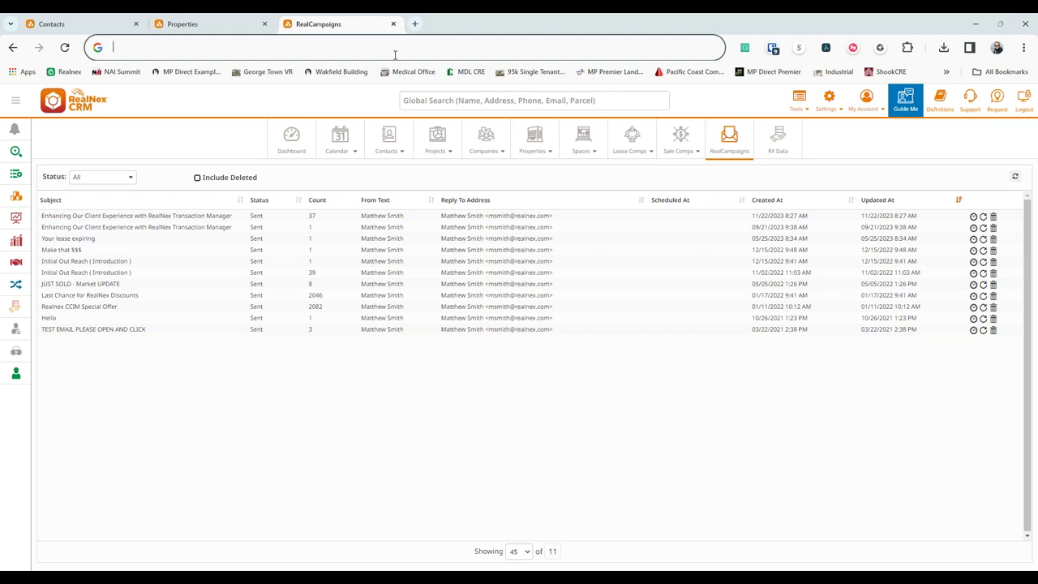
Dictate a sentence about voice dictation on a Mac into the address bar, then dismiss the voice-typing panel.
{"action": "key", "text": "super+h"}
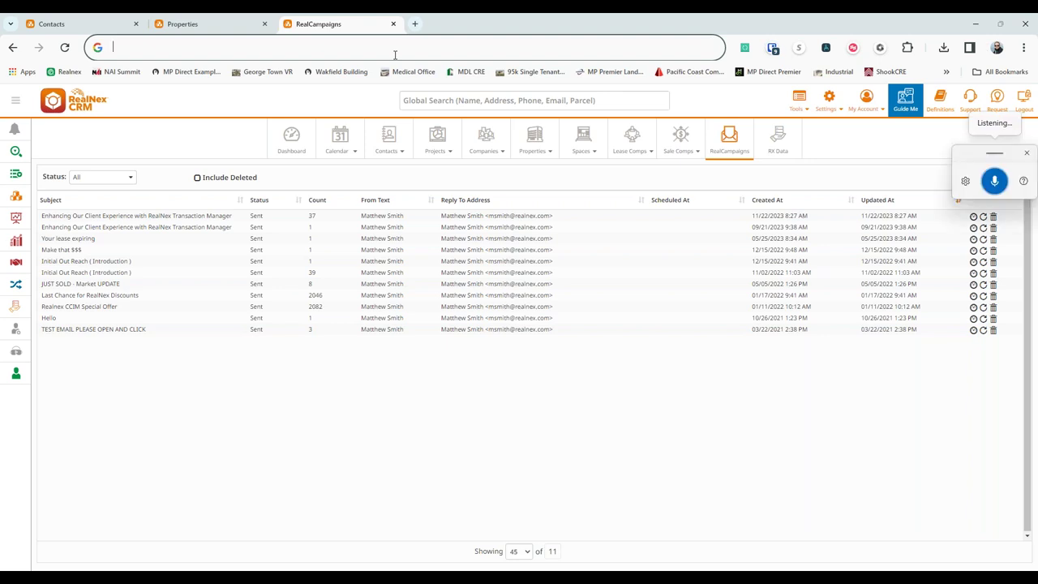
{"action": "type", "text": "Voice dictation that's an"}
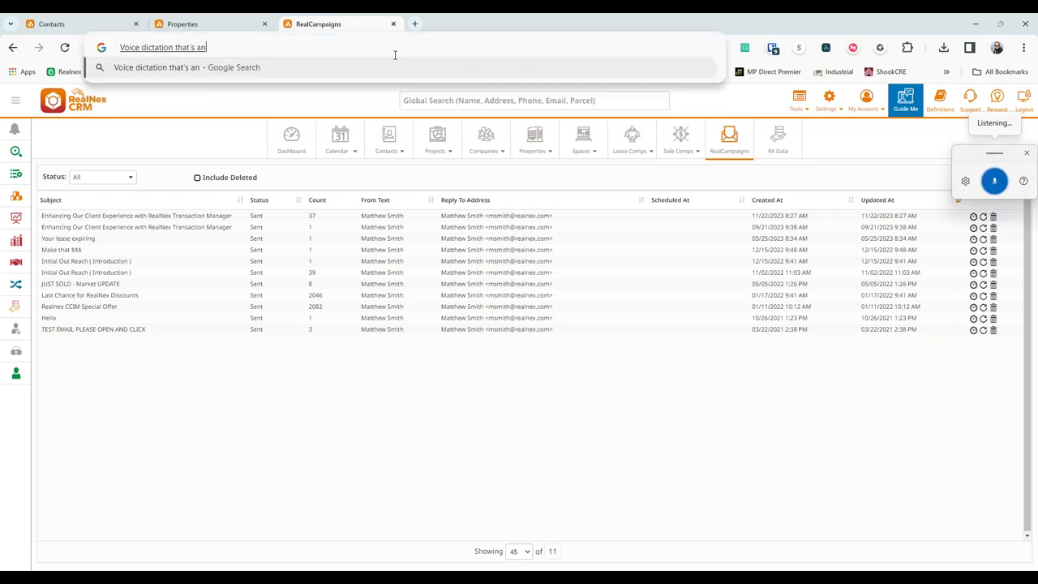
{"action": "type", "text": " easy thing to do if you're on a"}
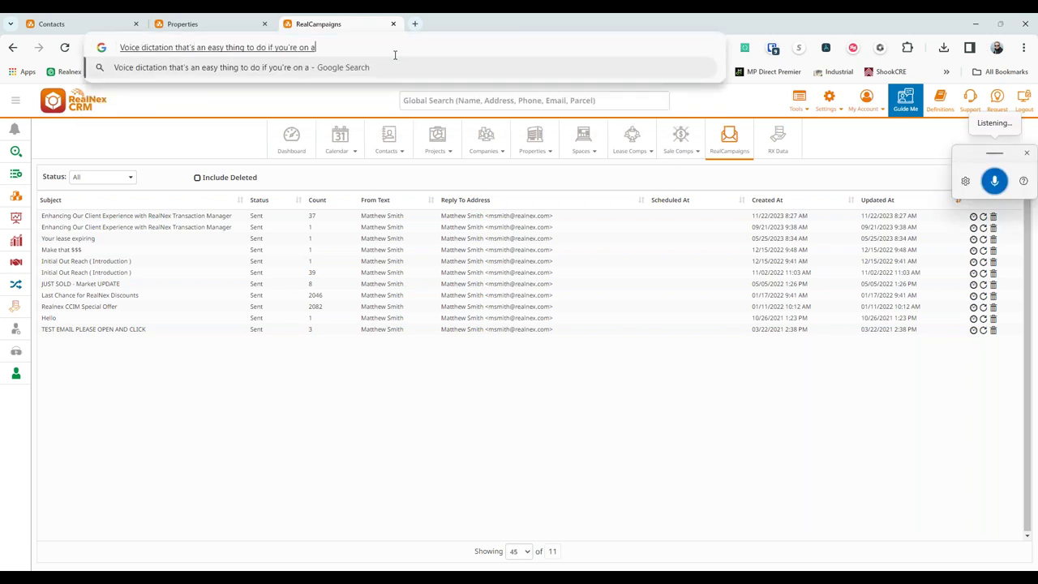
{"action": "type", "text": " Mac you're going to have to Google how to do voice dictation also"}
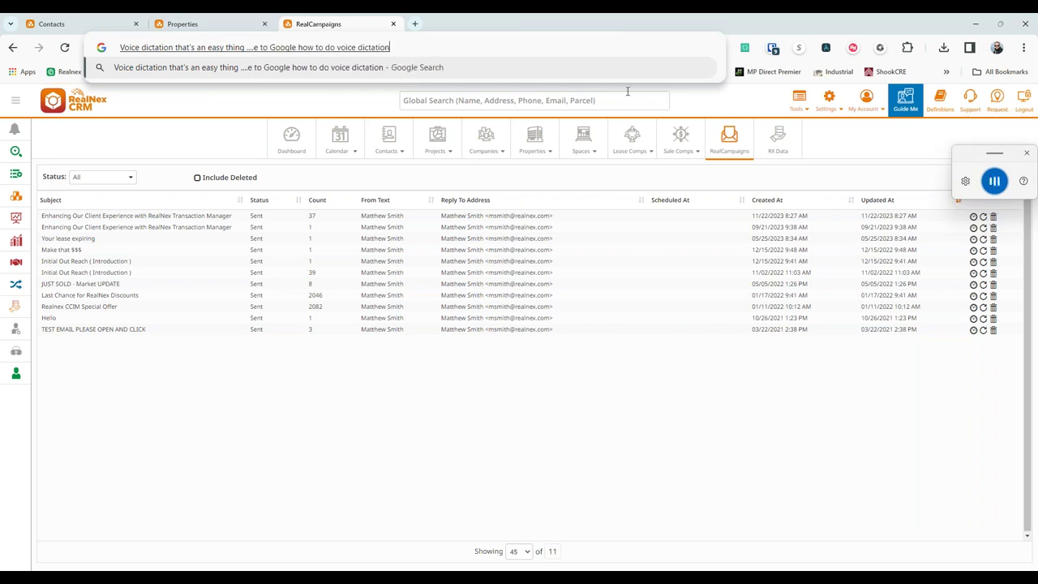
{"action": "left_click", "coordinate": [1026, 153]}
{"action": "left_click", "coordinate": [833, 156]}
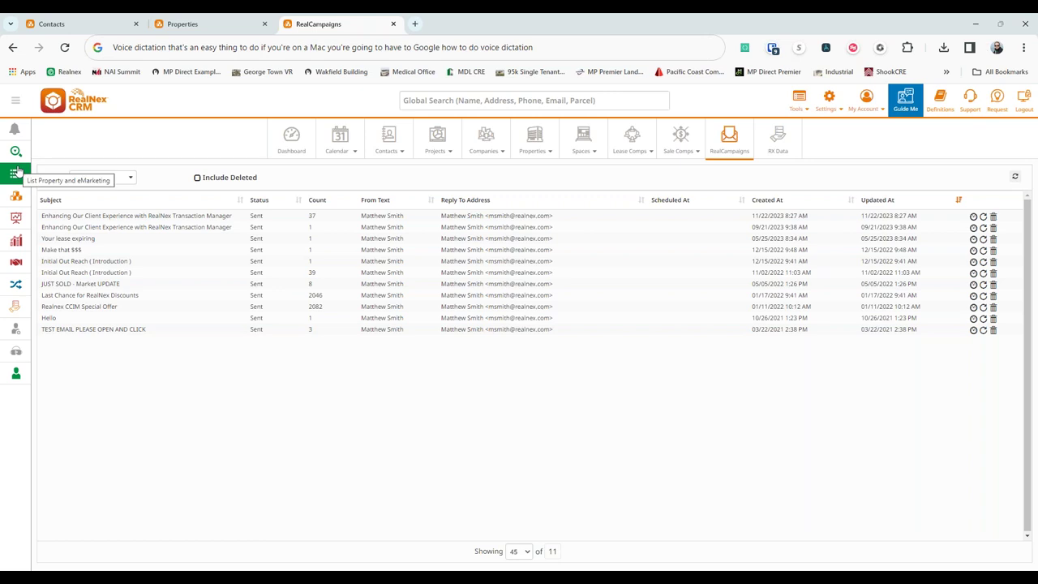
{"action": "mouse_move", "coordinate": [16, 171]}
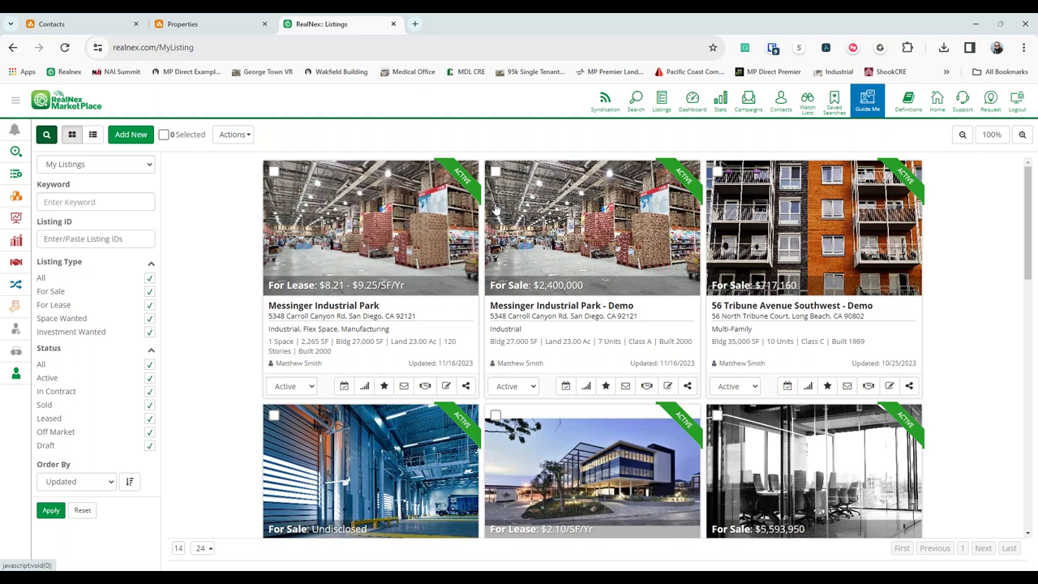
Switch to the Contacts tab showing the 27 contacts as cards.
{"action": "left_click", "coordinate": [91, 21]}
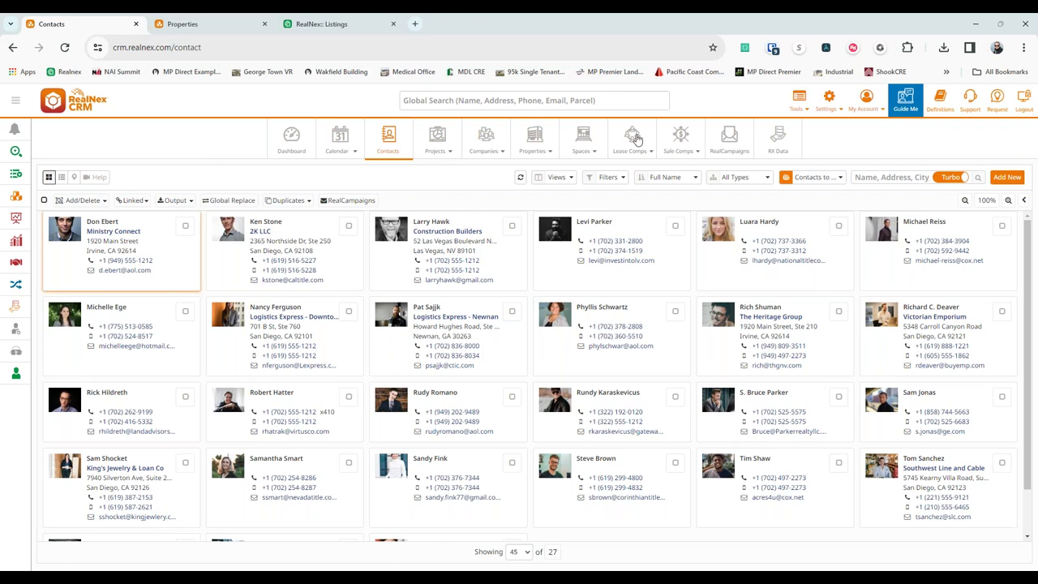
Show the Sale Comps page listing all 41,498 sale comparables.
{"action": "left_click", "coordinate": [683, 138]}
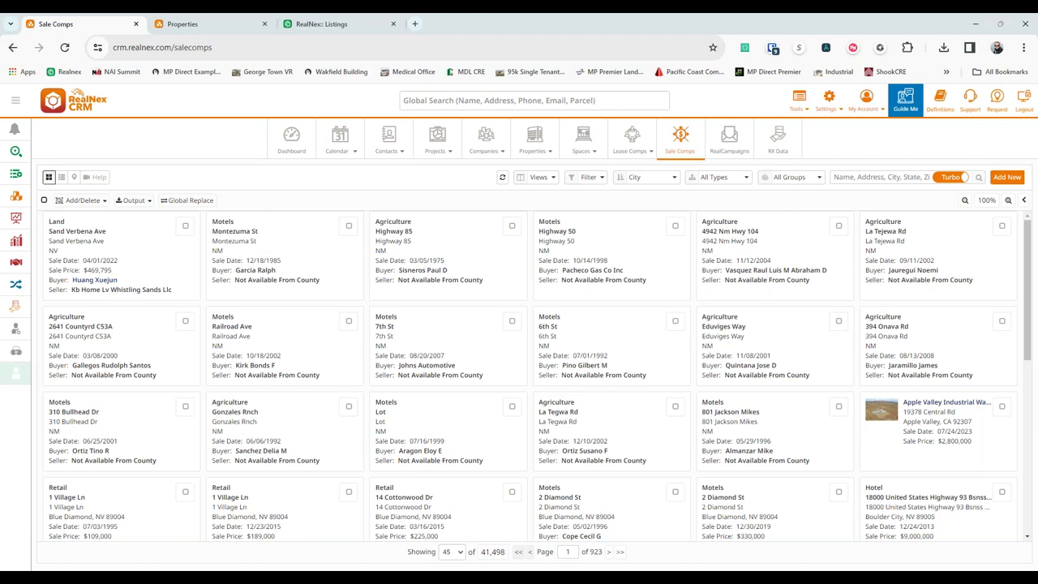
Draw a radius circle over northern New Mexico on the sale comps map, narrowing to 719.
{"action": "left_click", "coordinate": [74, 177]}
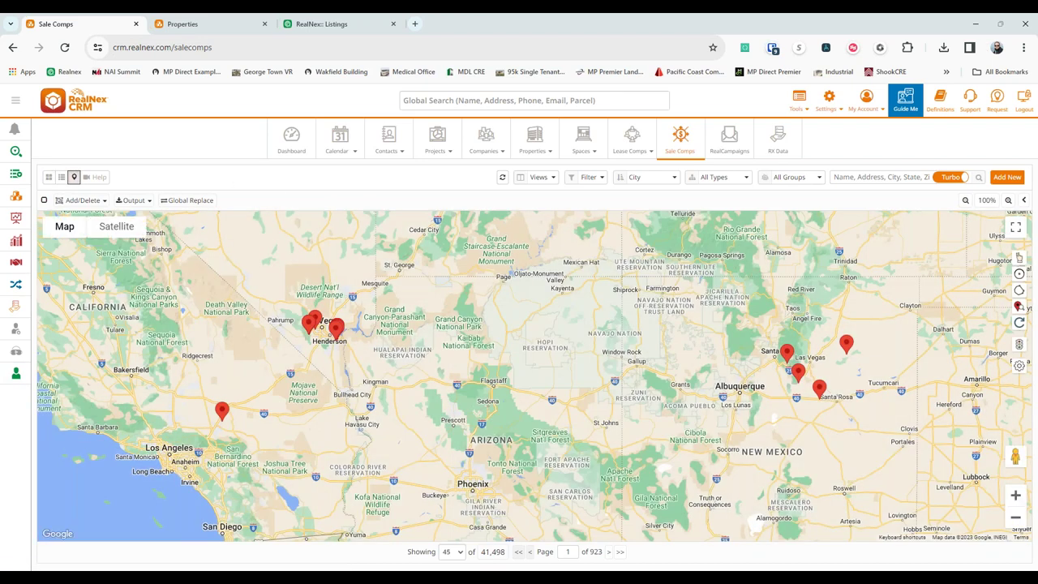
{"action": "left_click", "coordinate": [1020, 274]}
{"action": "left_click_drag", "start_coordinate": [769, 318], "coordinate": [882, 319]}
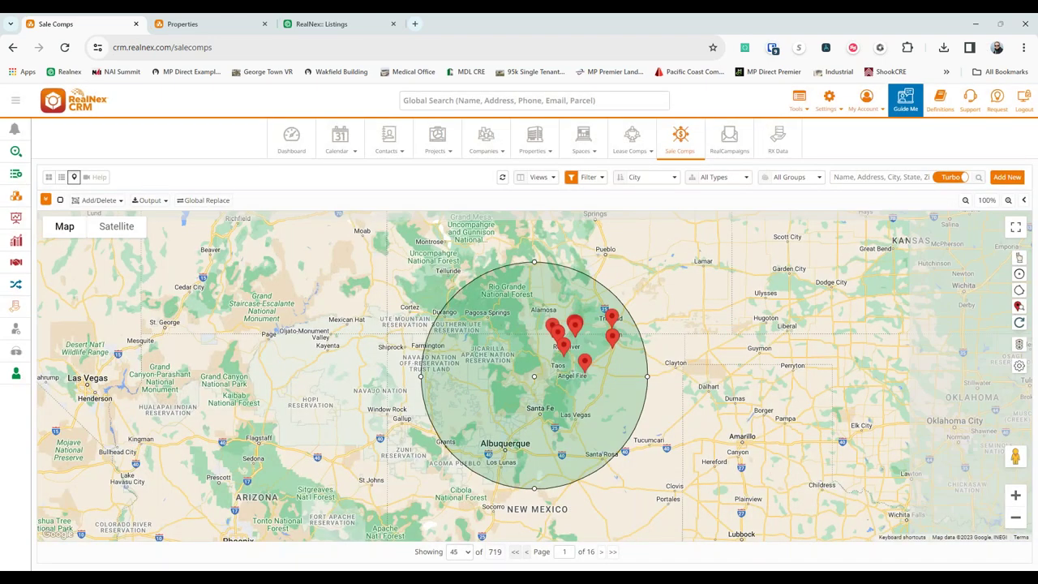
List the filtered comps as a table, then show the 1,826 Industrial properties in list view.
{"action": "left_click", "coordinate": [60, 177]}
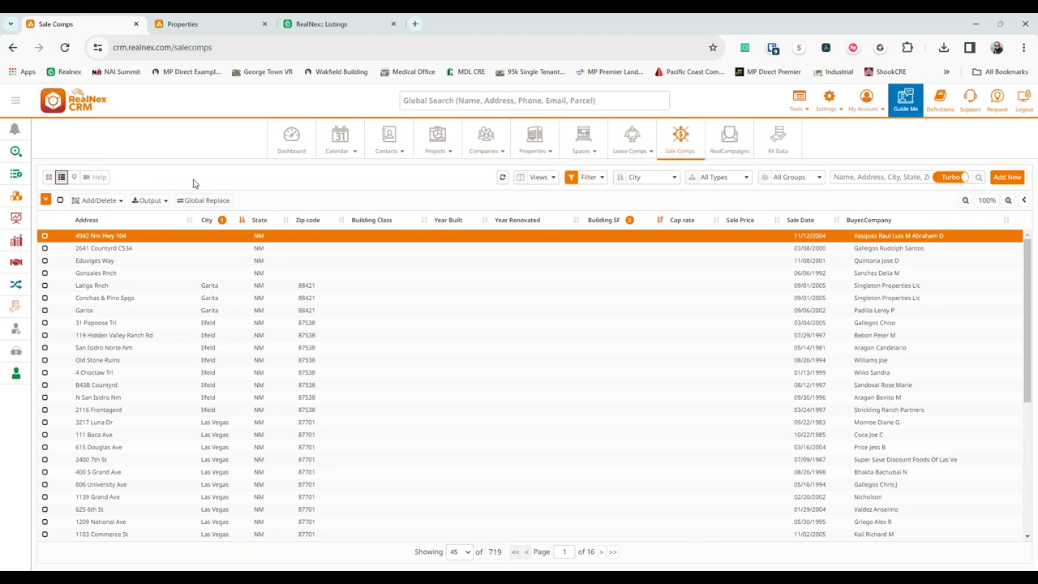
{"action": "scroll", "coordinate": [686, 303], "scroll_direction": "down", "scroll_amount": 5}
{"action": "scroll", "coordinate": [683, 314], "scroll_direction": "up", "scroll_amount": 3}
{"action": "left_click", "coordinate": [185, 23]}
{"action": "left_click", "coordinate": [61, 177]}
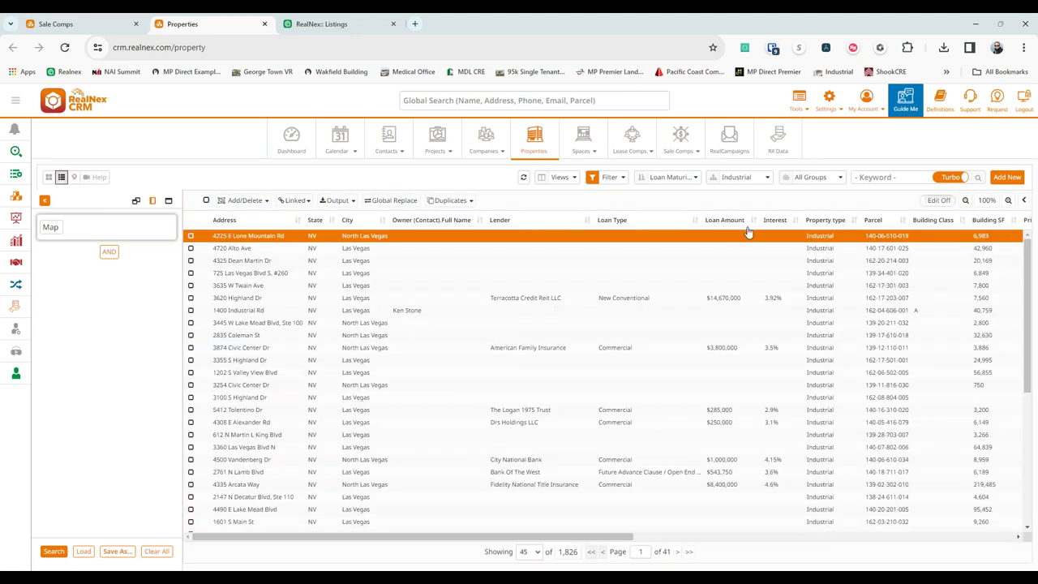
Sort the 1,826 industrial properties by Interest, highest first, and collapse the filter panel.
{"action": "left_click", "coordinate": [773, 226]}
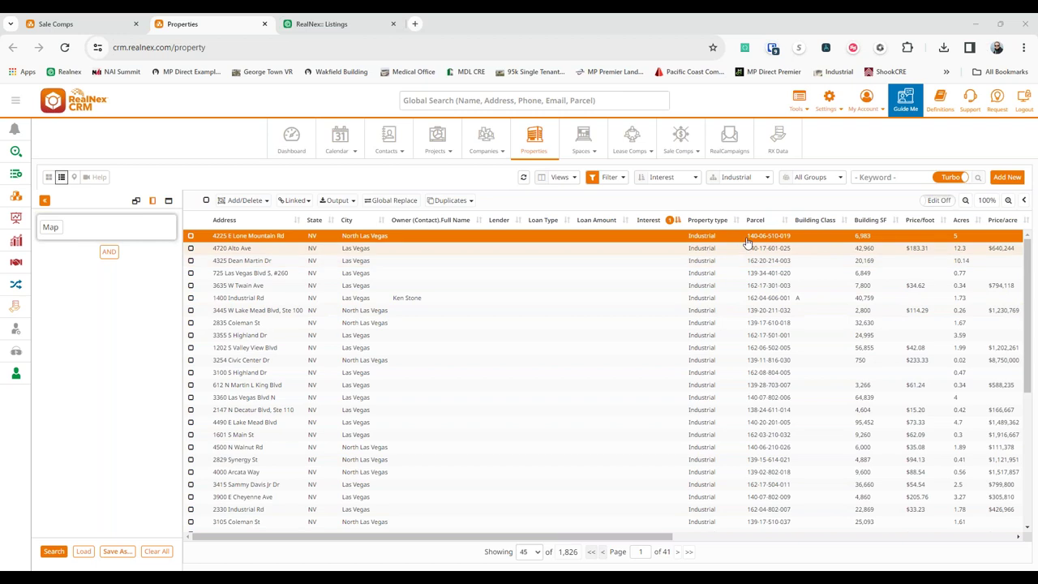
{"action": "scroll", "coordinate": [660, 329], "scroll_direction": "down", "scroll_amount": 5}
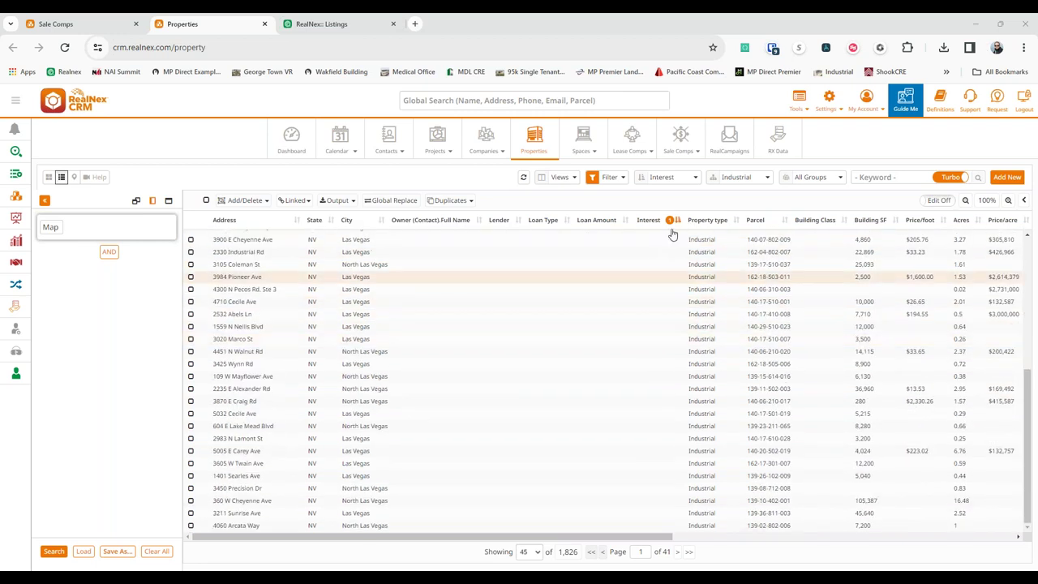
{"action": "left_click", "coordinate": [666, 221]}
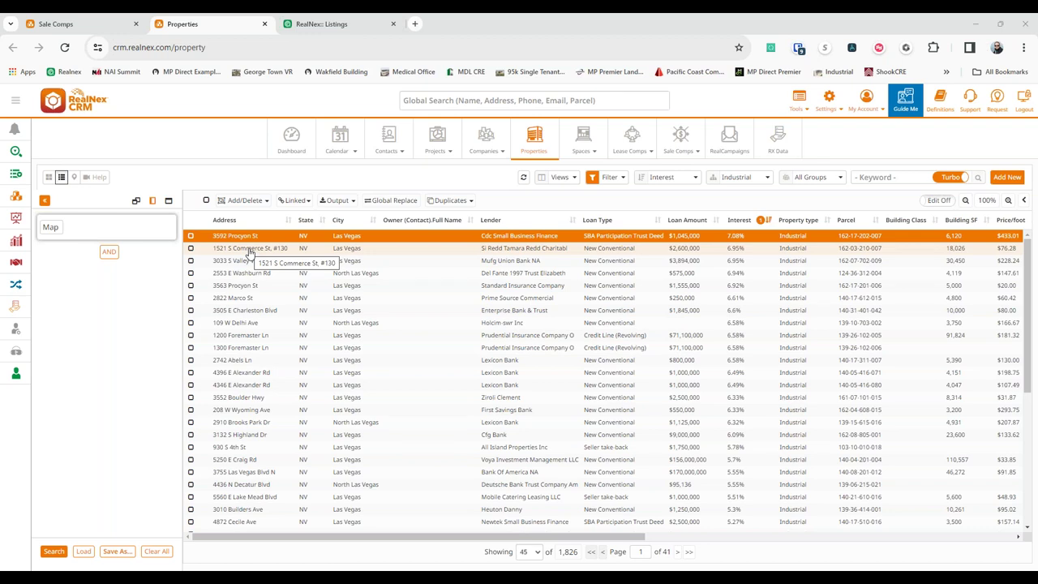
{"action": "left_click", "coordinate": [46, 201]}
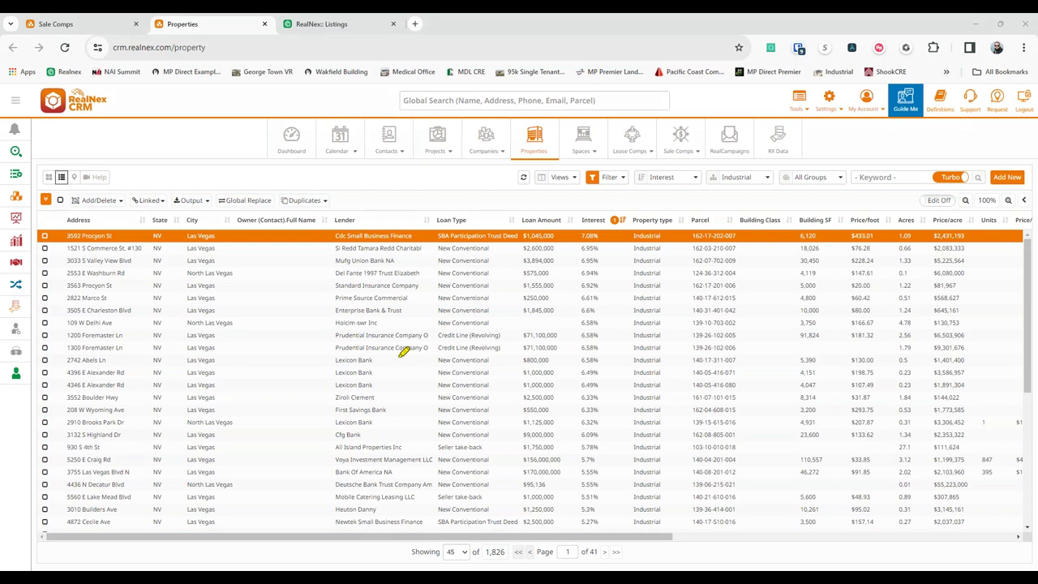
{"action": "left_click_drag", "start_coordinate": [417, 348], "coordinate": [335, 341]}
{"action": "mouse_move", "coordinate": [309, 392]}
{"action": "left_mouse_down"}
{"action": "mouse_move", "coordinate": [408, 389]}
{"action": "mouse_move", "coordinate": [417, 350]}
{"action": "left_mouse_up"}
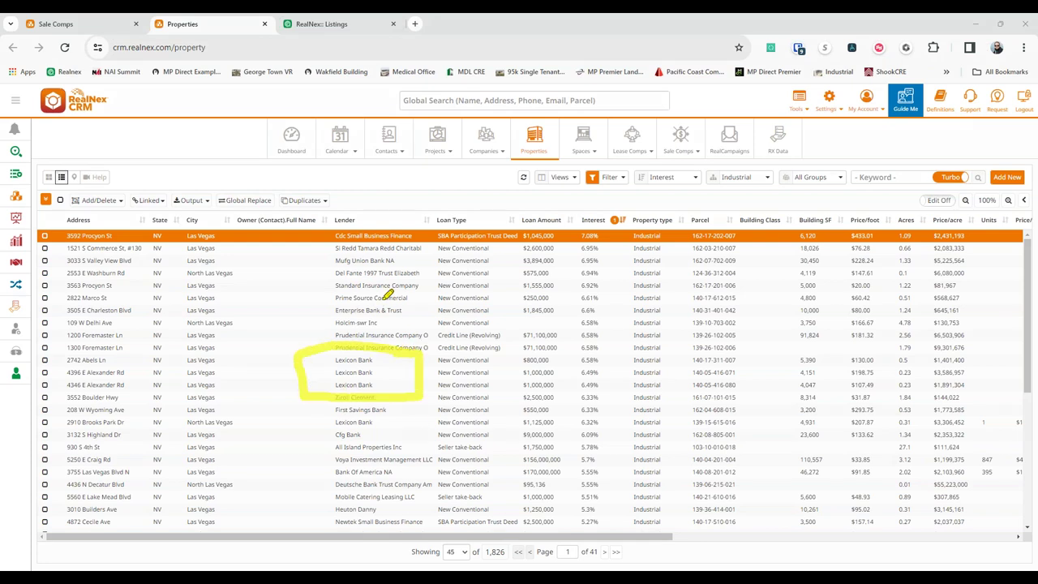
{"action": "mouse_move", "coordinate": [568, 219]}
{"action": "left_mouse_down"}
{"action": "mouse_move", "coordinate": [576, 460]}
{"action": "mouse_move", "coordinate": [643, 463]}
{"action": "mouse_move", "coordinate": [626, 206]}
{"action": "mouse_move", "coordinate": [565, 212]}
{"action": "mouse_move", "coordinate": [561, 225]}
{"action": "left_mouse_up"}
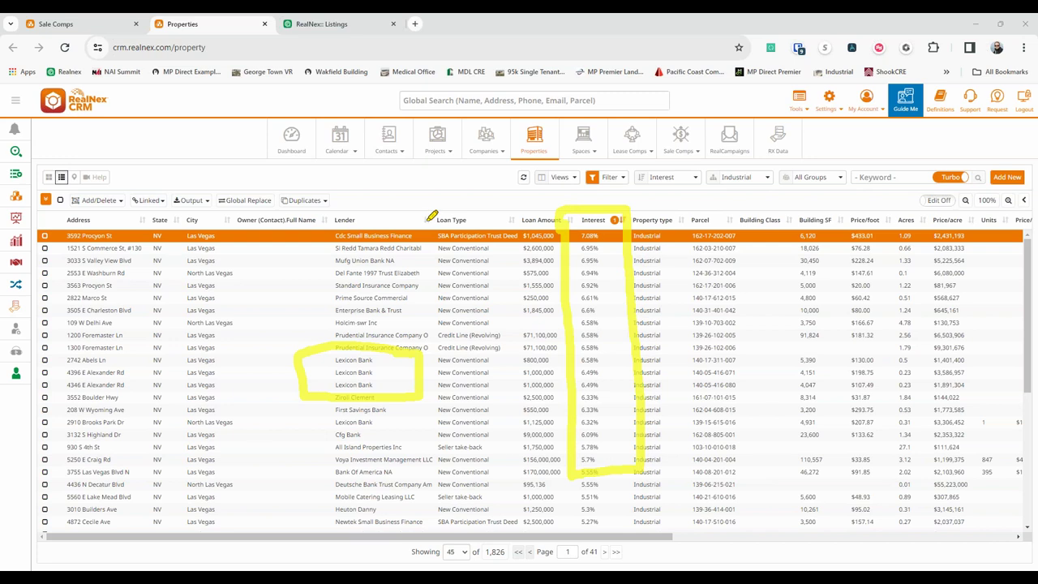
{"action": "mouse_move", "coordinate": [432, 241]}
{"action": "left_mouse_down"}
{"action": "mouse_move", "coordinate": [496, 235]}
{"action": "mouse_move", "coordinate": [496, 323]}
{"action": "mouse_move", "coordinate": [424, 331]}
{"action": "mouse_move", "coordinate": [427, 247]}
{"action": "mouse_move", "coordinate": [441, 238]}
{"action": "left_mouse_up"}
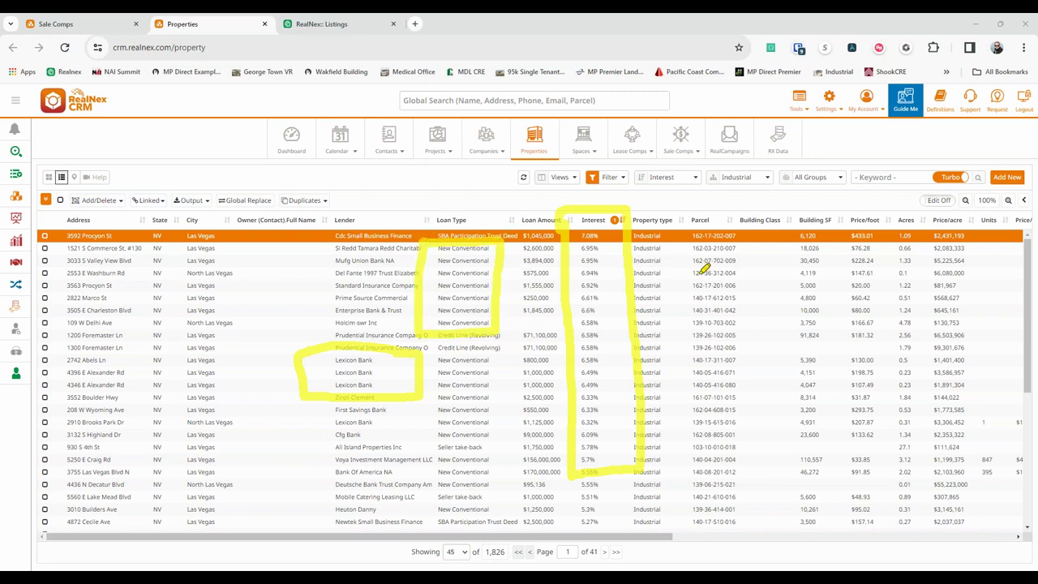
{"action": "mouse_move", "coordinate": [827, 208]}
{"action": "left_mouse_down"}
{"action": "mouse_move", "coordinate": [847, 515]}
{"action": "mouse_move", "coordinate": [891, 525]}
{"action": "mouse_move", "coordinate": [881, 282]}
{"action": "mouse_move", "coordinate": [854, 208]}
{"action": "mouse_move", "coordinate": [828, 209]}
{"action": "left_mouse_up"}
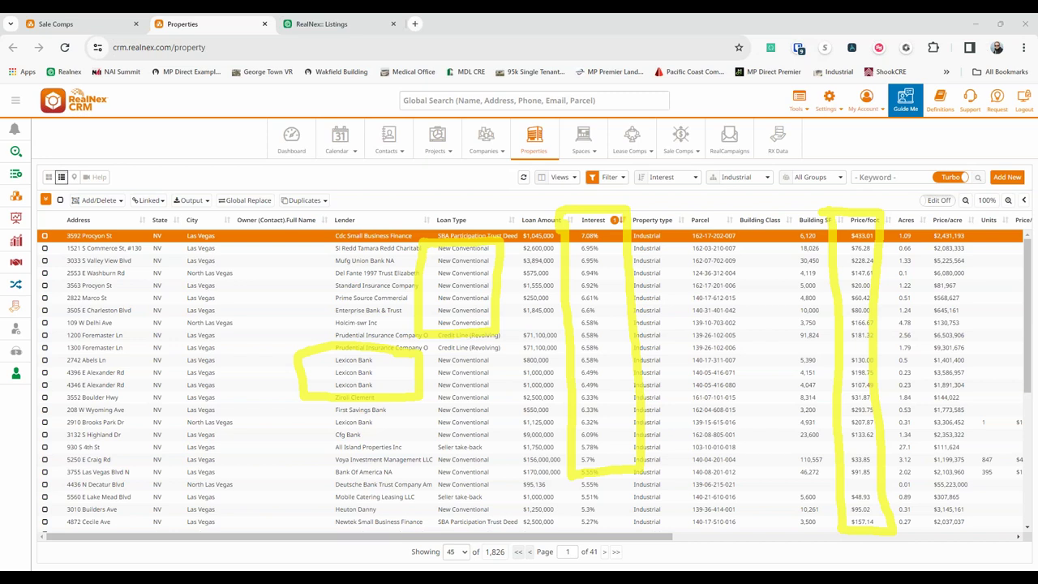
{"action": "left_click", "coordinate": [381, 142]}
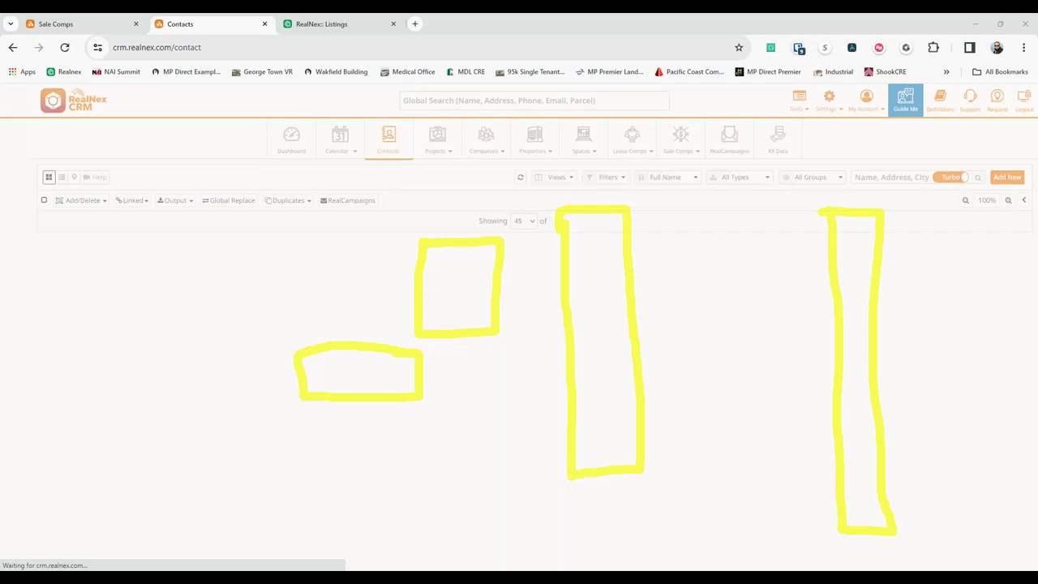
Open the Initial 3 Development contact's Vendor details and view the Business value list without changes.
{"action": "key", "text": "Escape"}
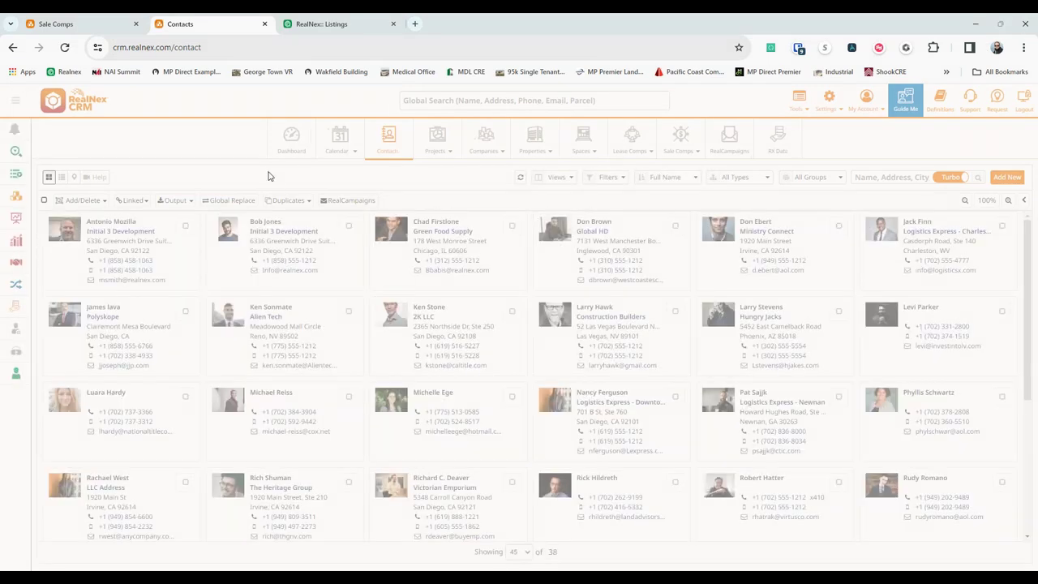
{"action": "left_click", "coordinate": [324, 232]}
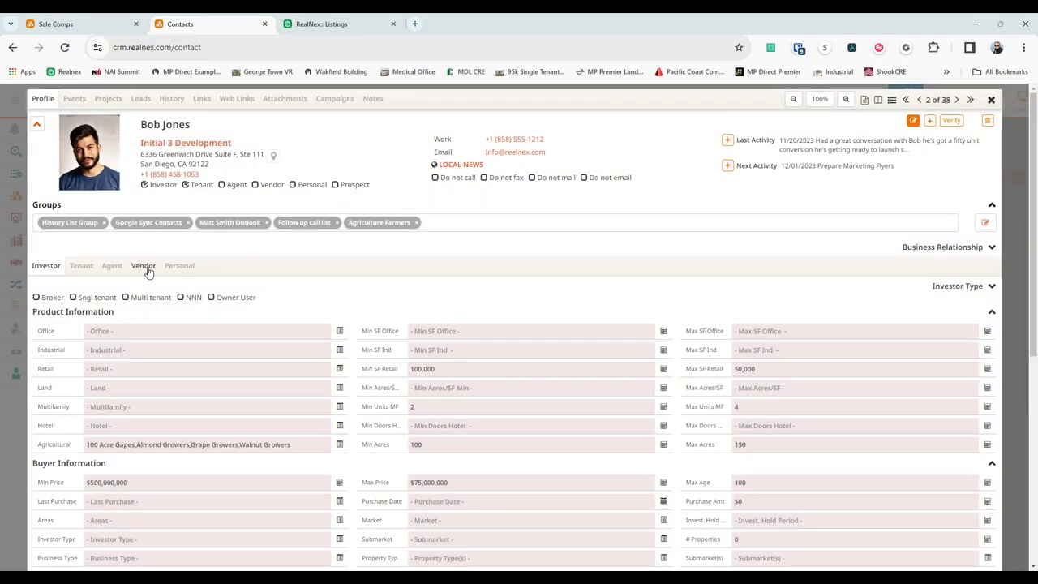
{"action": "left_click", "coordinate": [146, 267]}
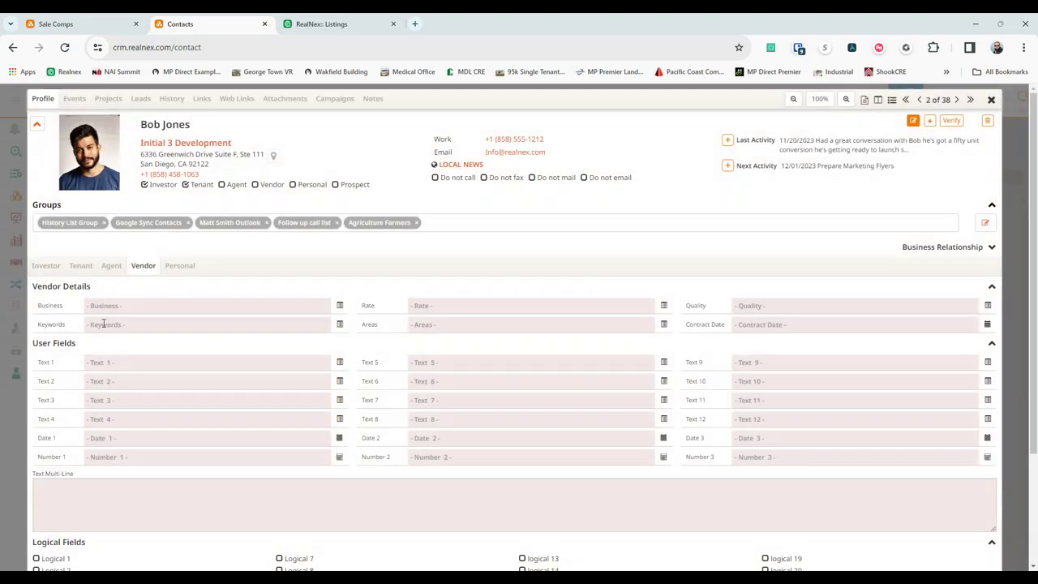
{"action": "left_click", "coordinate": [340, 305]}
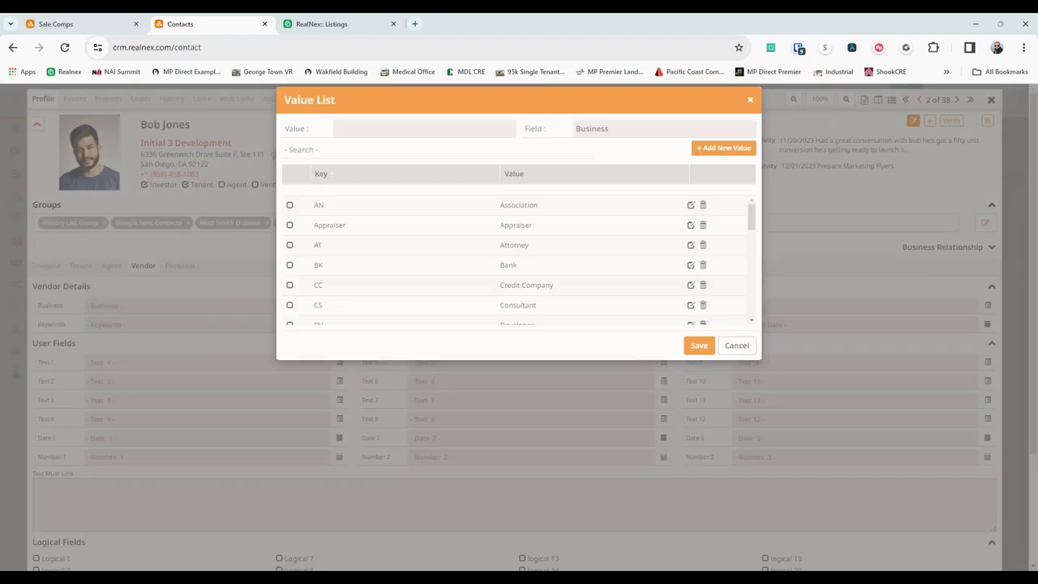
{"action": "scroll", "coordinate": [479, 225], "scroll_direction": "down", "scroll_amount": 10}
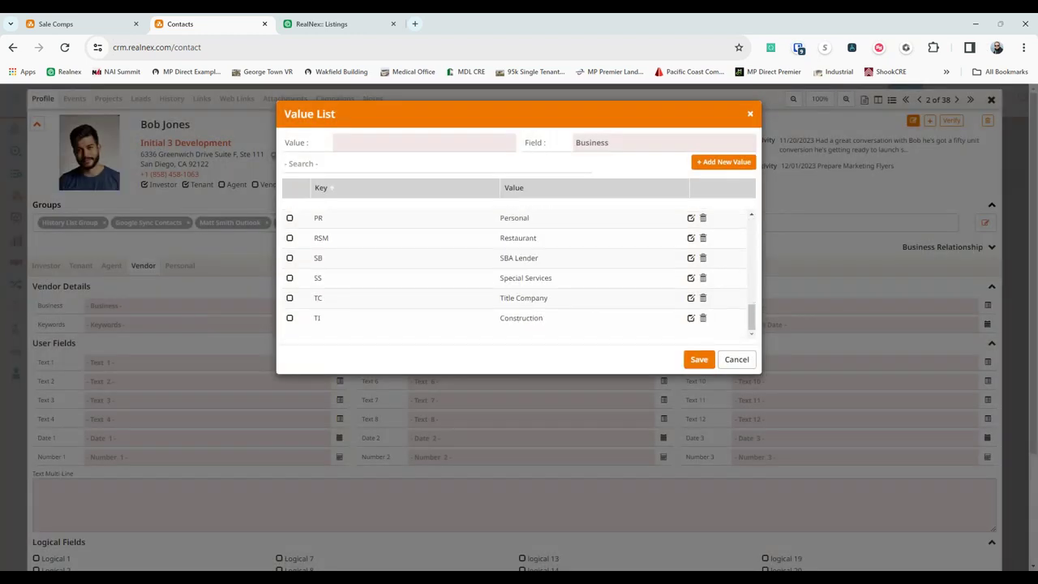
{"action": "left_click", "coordinate": [735, 360]}
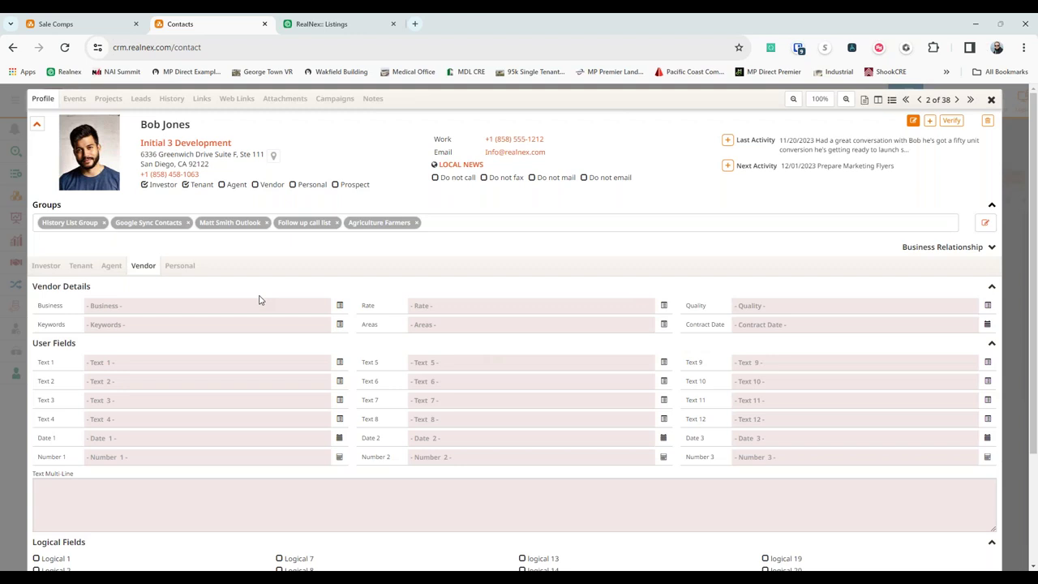
{"action": "scroll", "coordinate": [260, 300], "scroll_direction": "down", "scroll_amount": 2}
{"action": "scroll", "coordinate": [265, 359], "scroll_direction": "up", "scroll_amount": 2}
Close the profile and review the Smiles & Dials timeline template under Tools > Timelines > Manage Templates.
{"action": "left_click", "coordinate": [991, 99]}
{"action": "left_click", "coordinate": [799, 102]}
{"action": "left_click", "coordinate": [825, 133]}
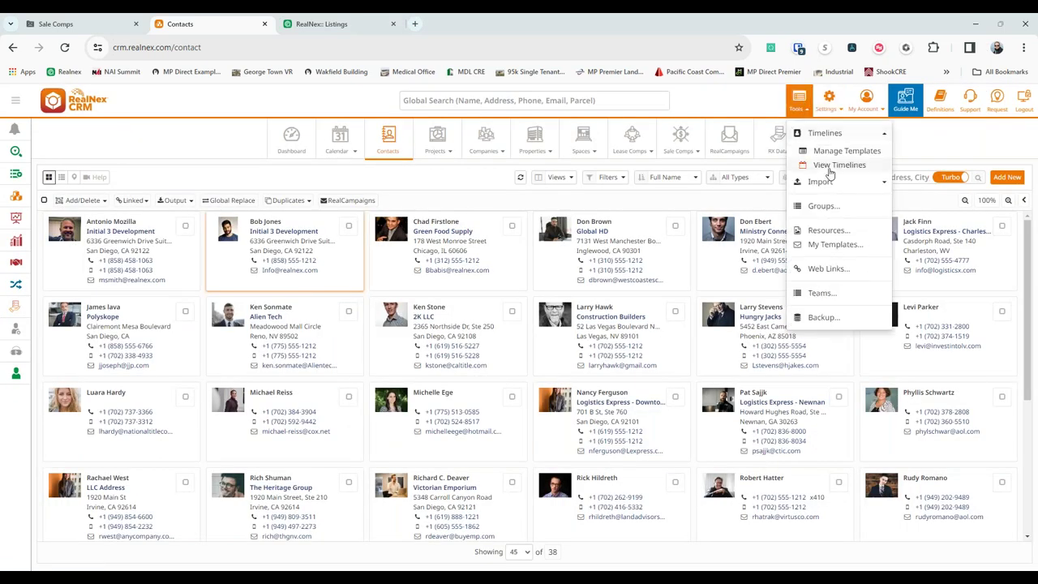
{"action": "left_click", "coordinate": [824, 152]}
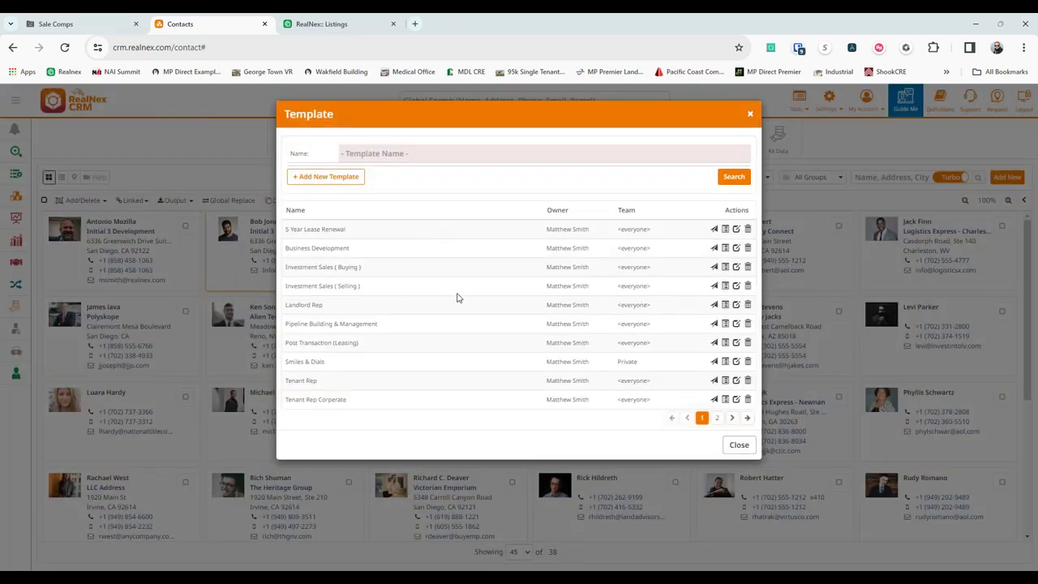
{"action": "left_click", "coordinate": [726, 362]}
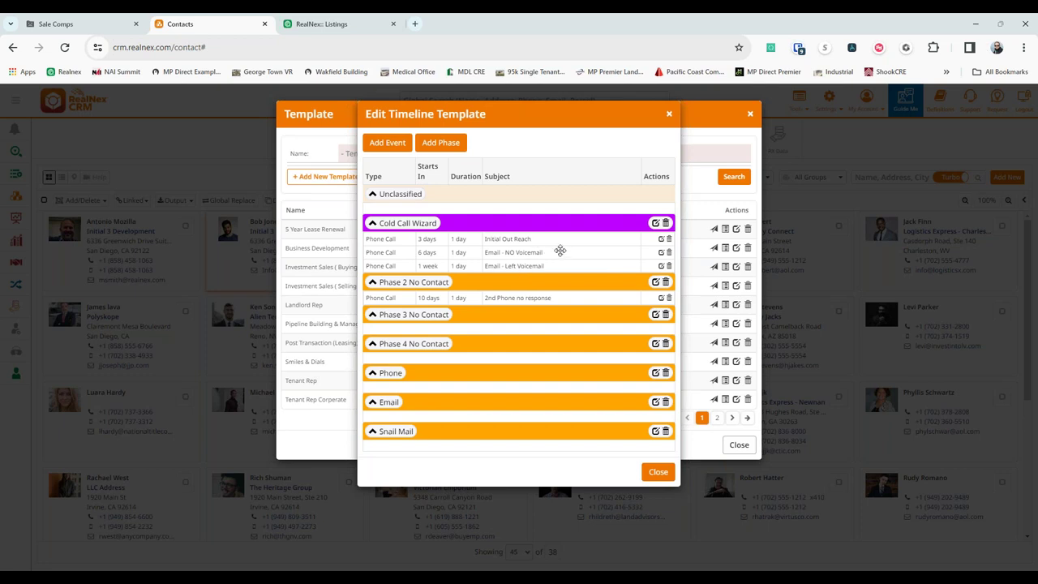
{"action": "left_click", "coordinate": [657, 472]}
{"action": "left_click", "coordinate": [739, 445]}
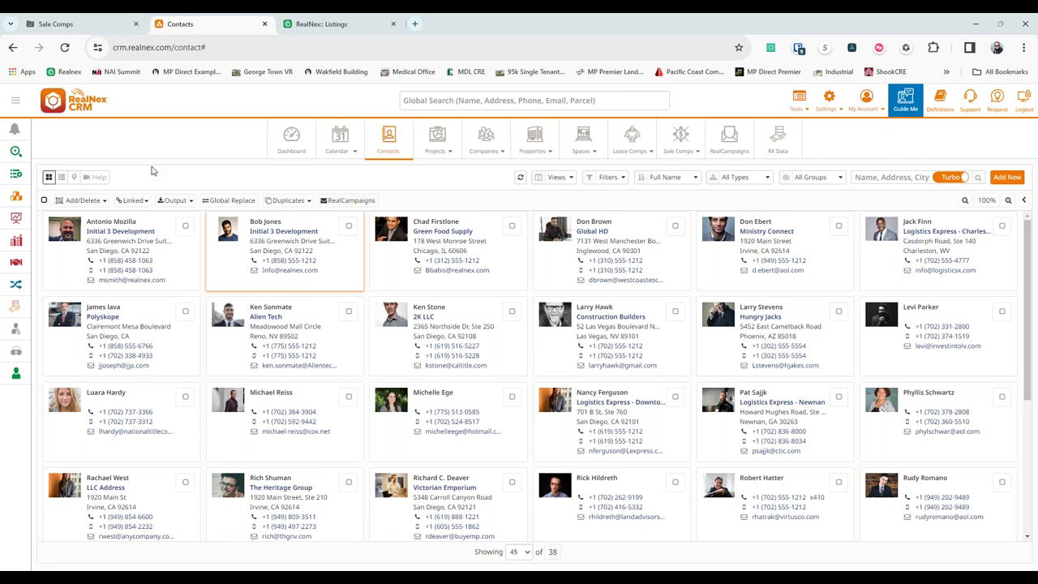
Start a RealCampaigns email for 37 contacts with the Enhancing Our Client Experience template.
{"action": "left_click", "coordinate": [349, 200]}
{"action": "left_click", "coordinate": [694, 195]}
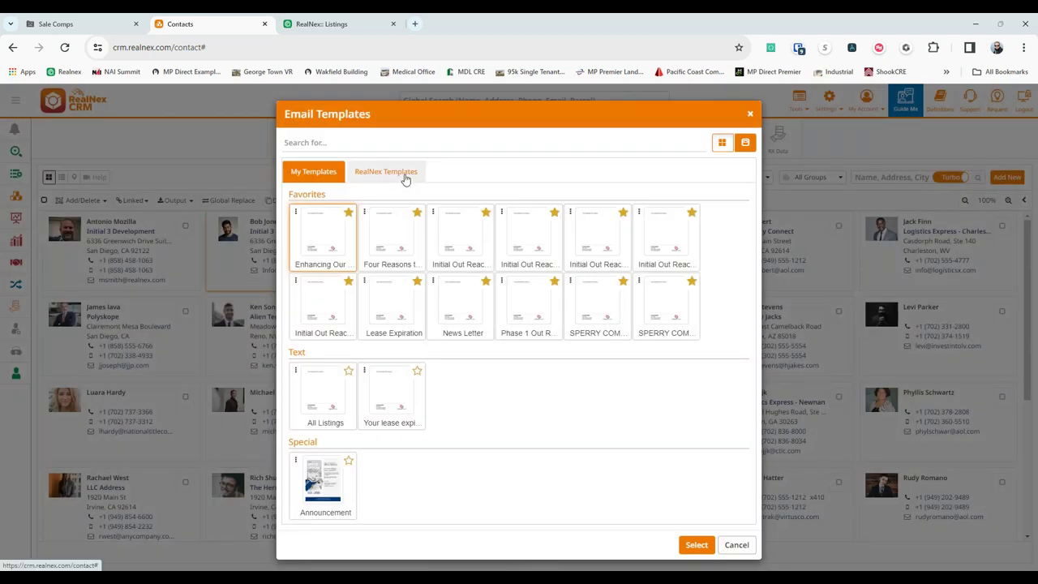
{"action": "left_click", "coordinate": [696, 545]}
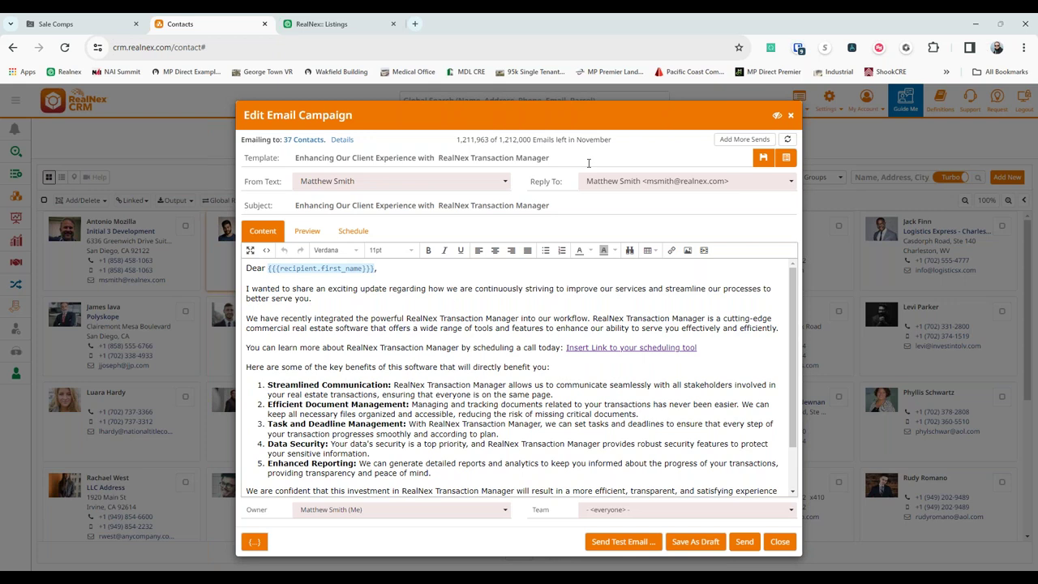
Close the campaign editor and open the first contact's profile, record 1 of 38.
{"action": "left_click", "coordinate": [789, 117]}
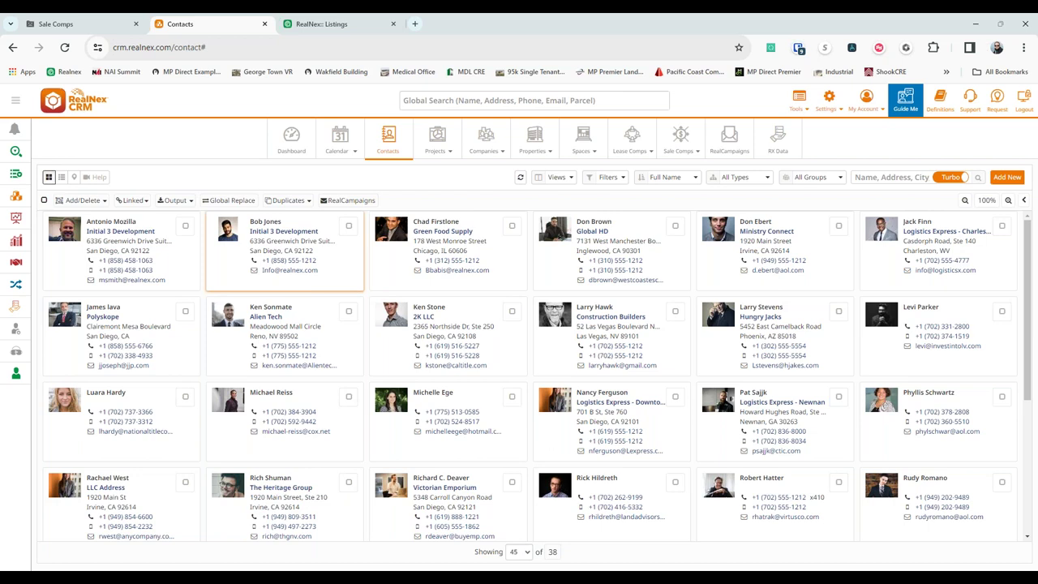
{"action": "left_click", "coordinate": [171, 267]}
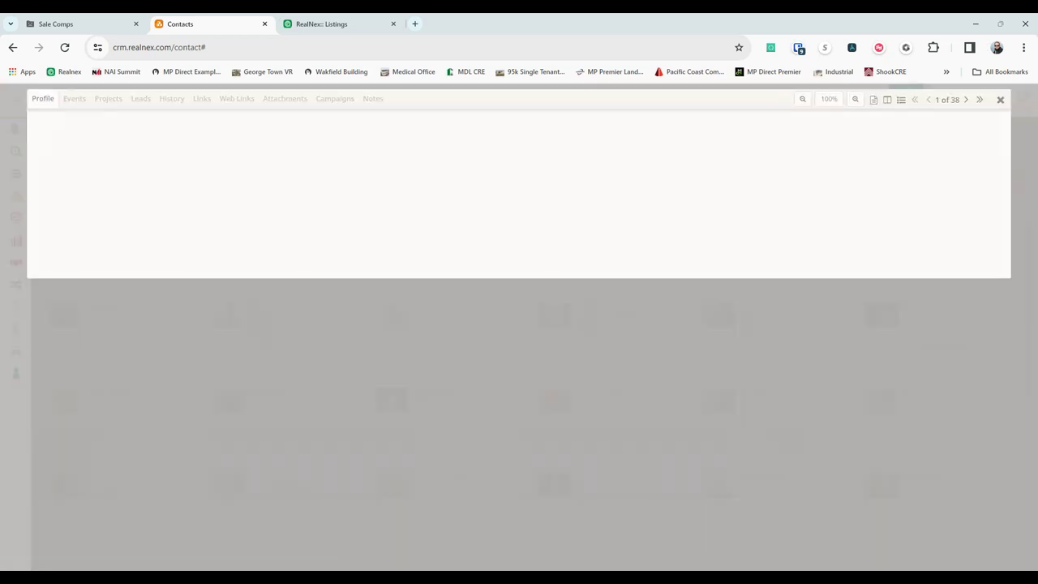
Check the Office field's value list without changes, then open the Investor section's layout editor.
{"action": "scroll", "coordinate": [201, 260], "scroll_direction": "down", "scroll_amount": 3}
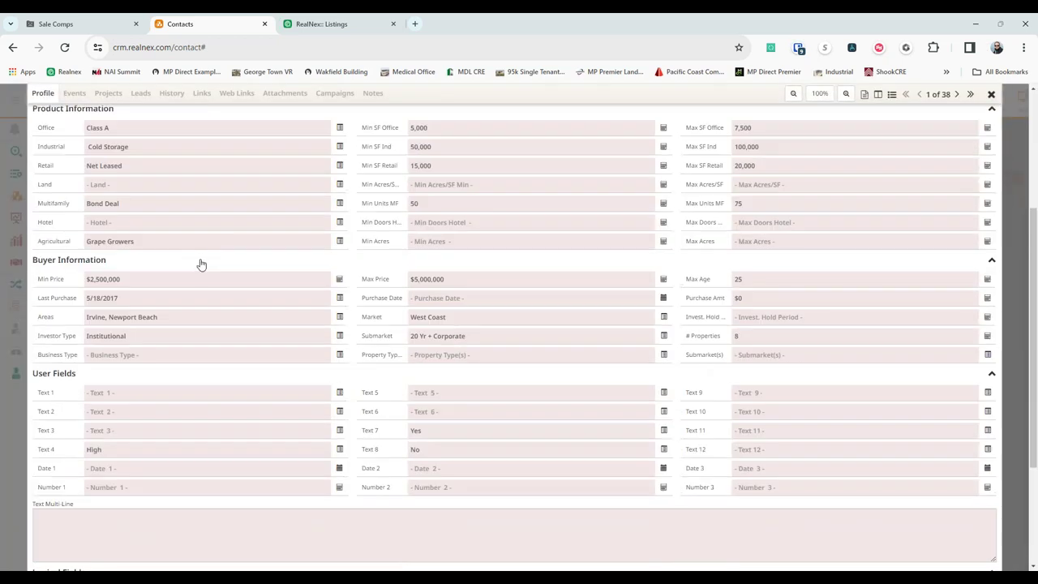
{"action": "scroll", "coordinate": [201, 259], "scroll_direction": "up", "scroll_amount": 1}
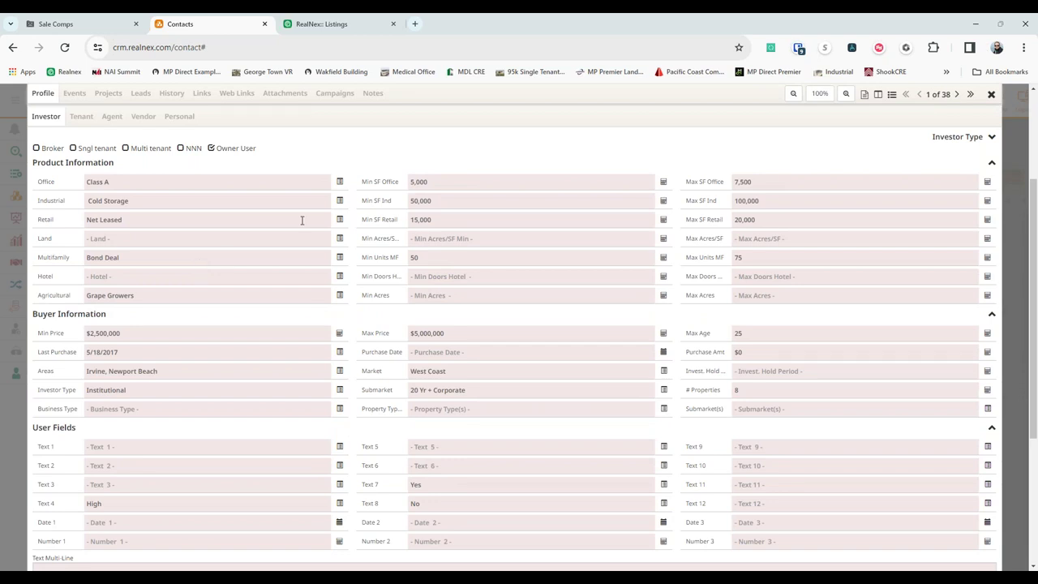
{"action": "left_click", "coordinate": [340, 182]}
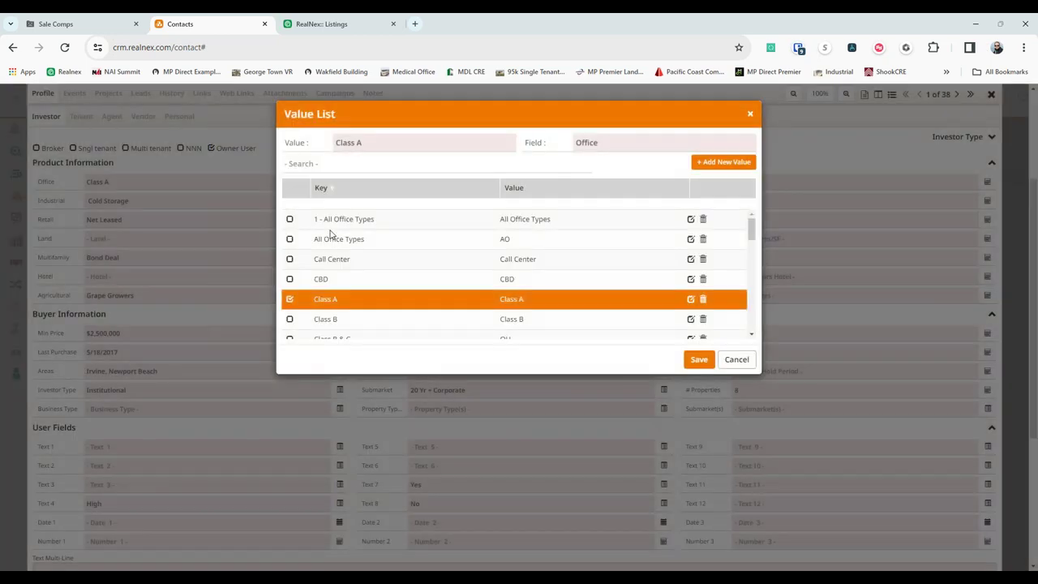
{"action": "left_click", "coordinate": [736, 359]}
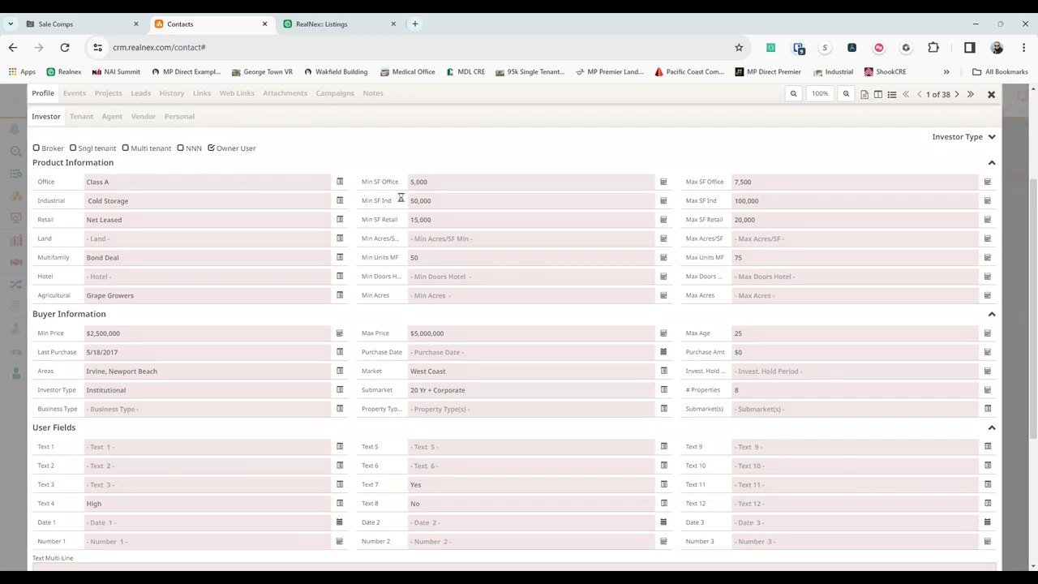
{"action": "left_click", "coordinate": [349, 185]}
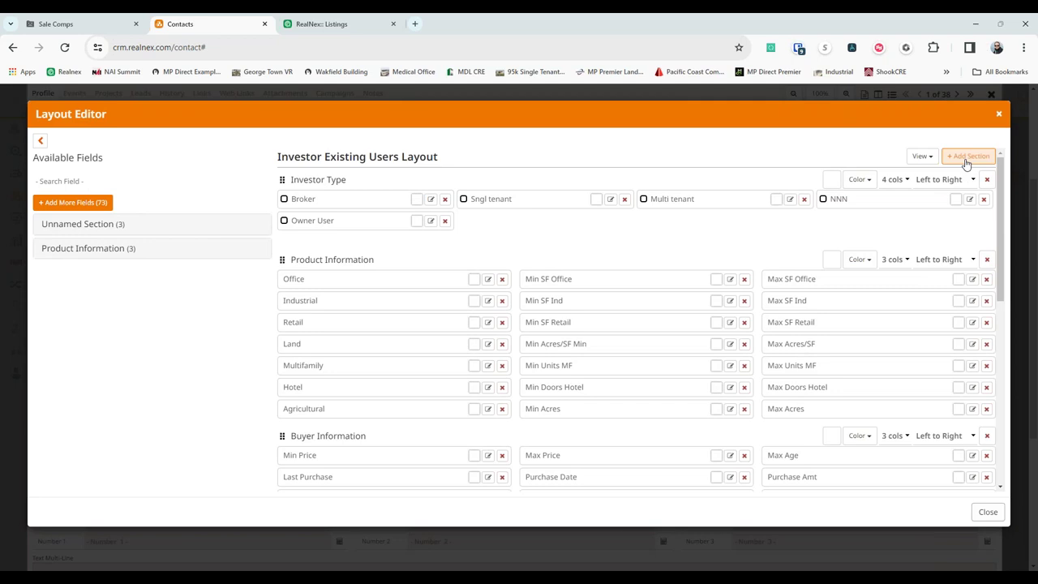
Move the JV field from Unnamed Section into Investor Type beside Owner User.
{"action": "left_click", "coordinate": [73, 202]}
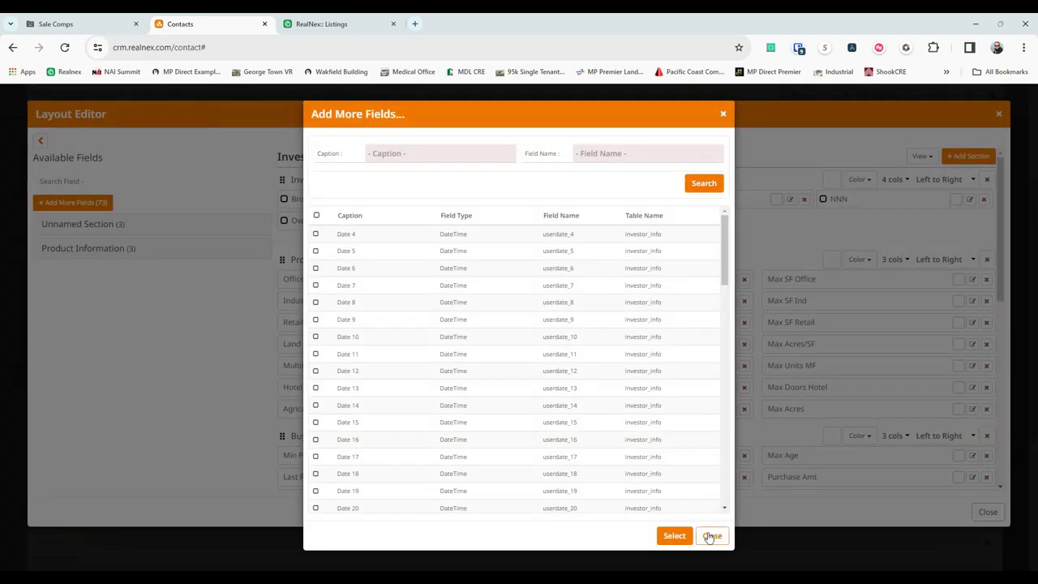
{"action": "left_click", "coordinate": [711, 536]}
{"action": "right_click", "coordinate": [558, 233]}
{"action": "left_click", "coordinate": [543, 227]}
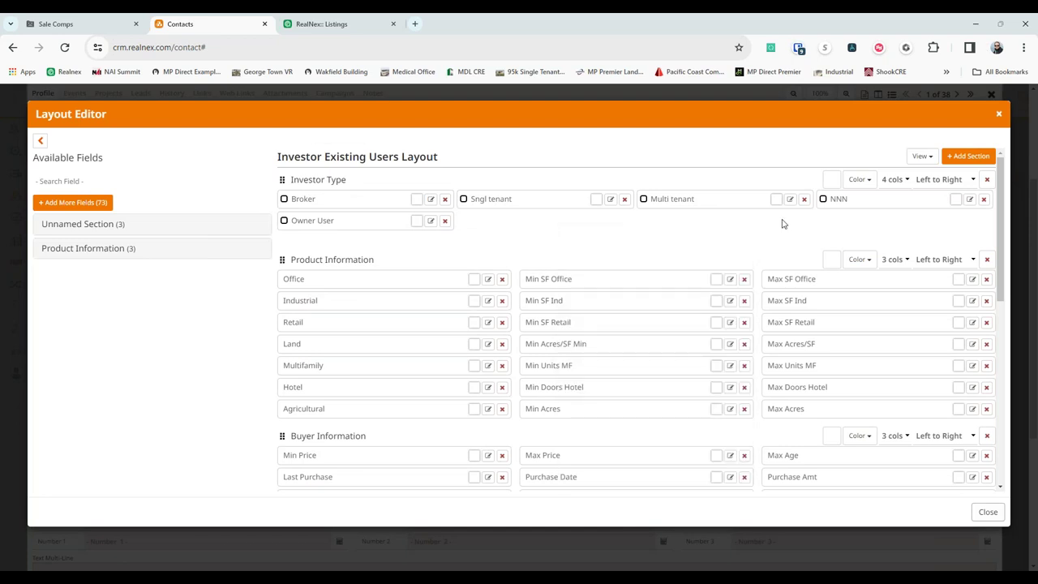
{"action": "left_click", "coordinate": [92, 232]}
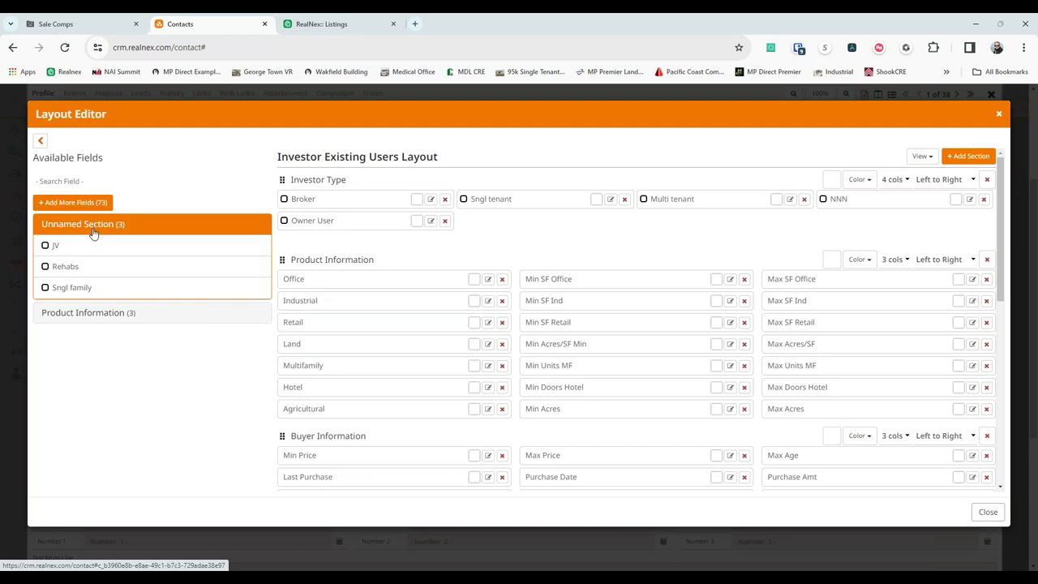
{"action": "left_click_drag", "start_coordinate": [86, 243], "coordinate": [487, 221]}
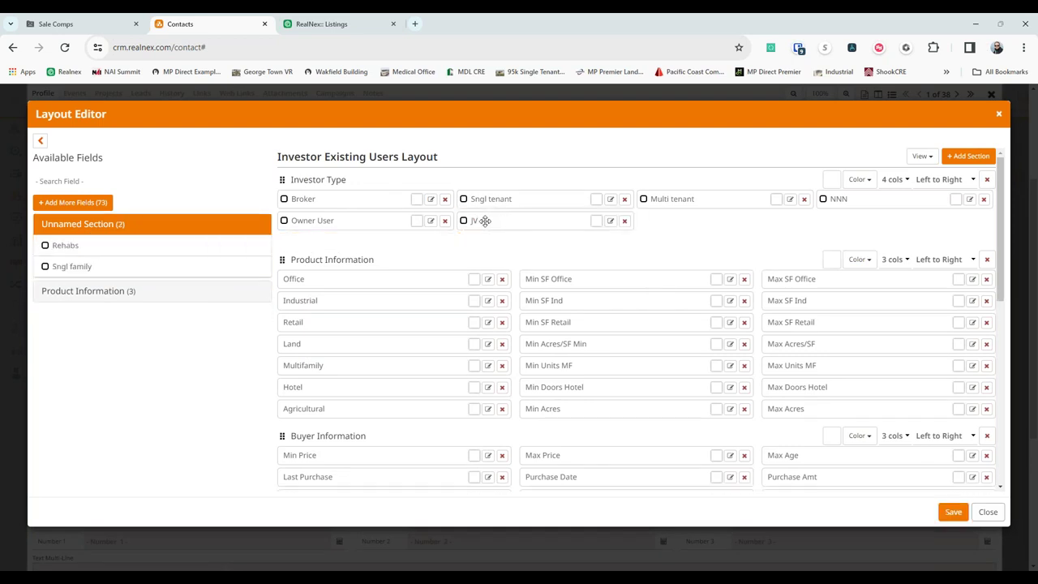
Rename the JV field's caption to 'LP' and save the investor layout.
{"action": "left_click", "coordinate": [611, 221]}
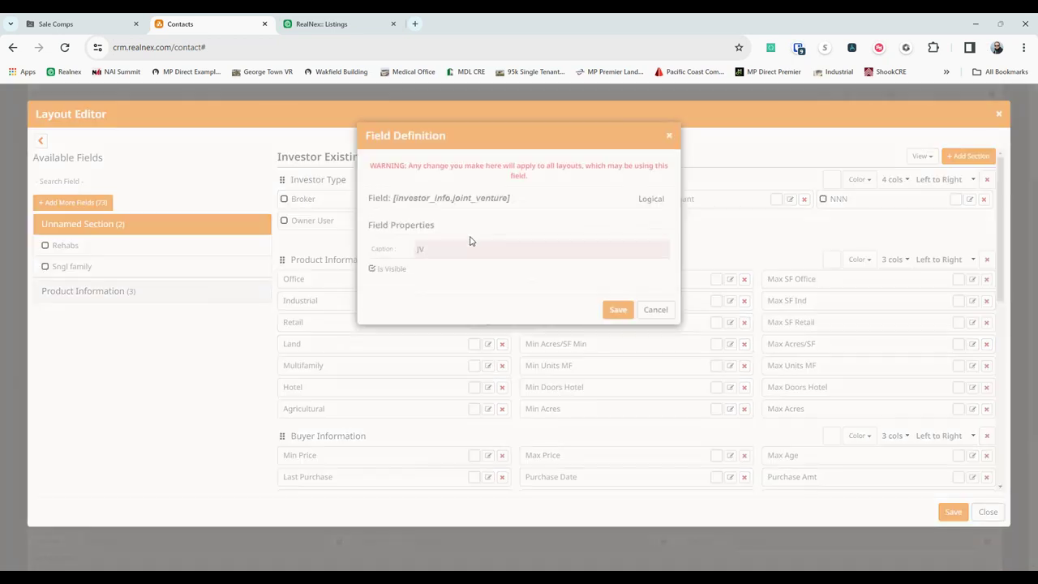
{"action": "double_click", "coordinate": [459, 248]}
{"action": "type", "text": "LP"}
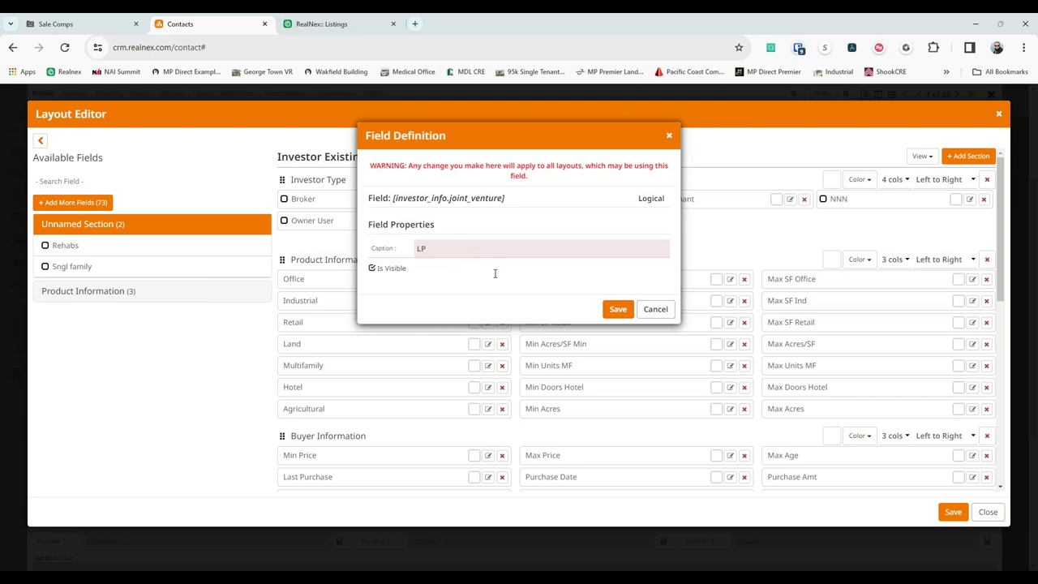
{"action": "left_click", "coordinate": [618, 309]}
{"action": "left_click", "coordinate": [950, 513]}
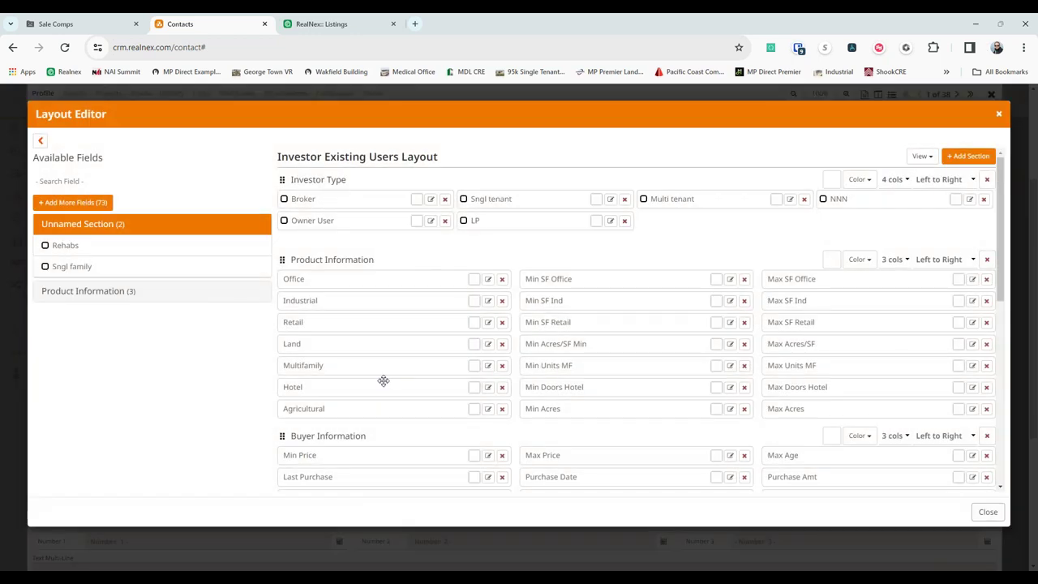
{"action": "left_click", "coordinate": [987, 511]}
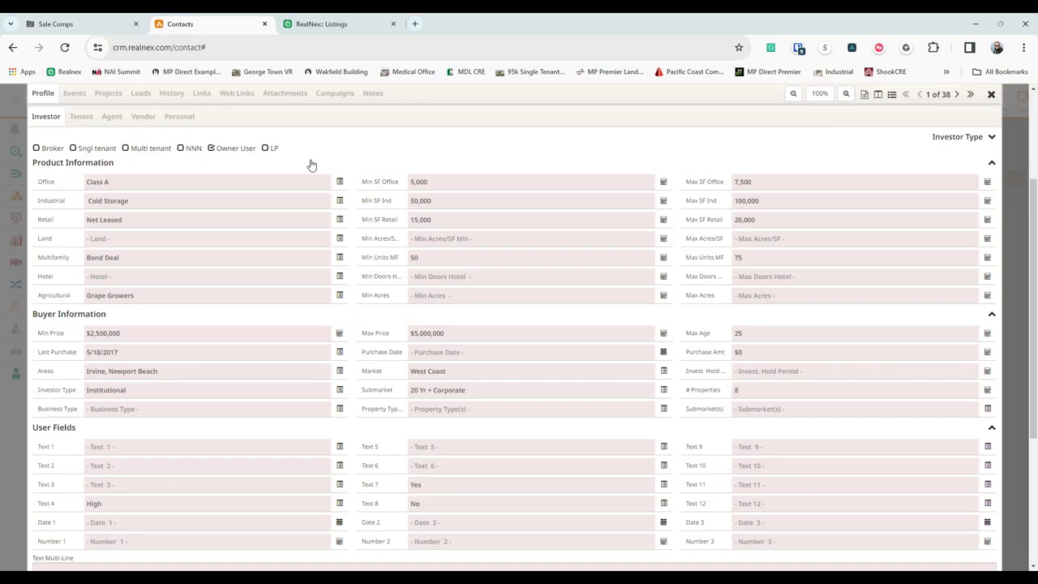
Tick the LP investor type checkbox on the contact's Investor section.
{"action": "left_click", "coordinate": [271, 150]}
{"action": "scroll", "coordinate": [262, 173], "scroll_direction": "up", "scroll_amount": 3}
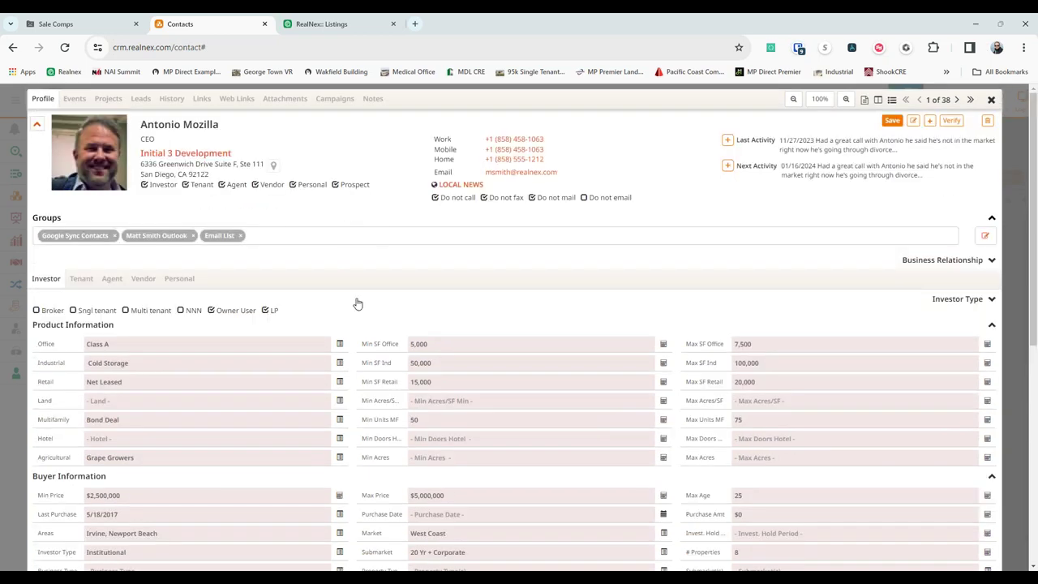
{"action": "scroll", "coordinate": [345, 215], "scroll_direction": "down", "scroll_amount": 3}
{"action": "scroll", "coordinate": [316, 286], "scroll_direction": "up", "scroll_amount": 2}
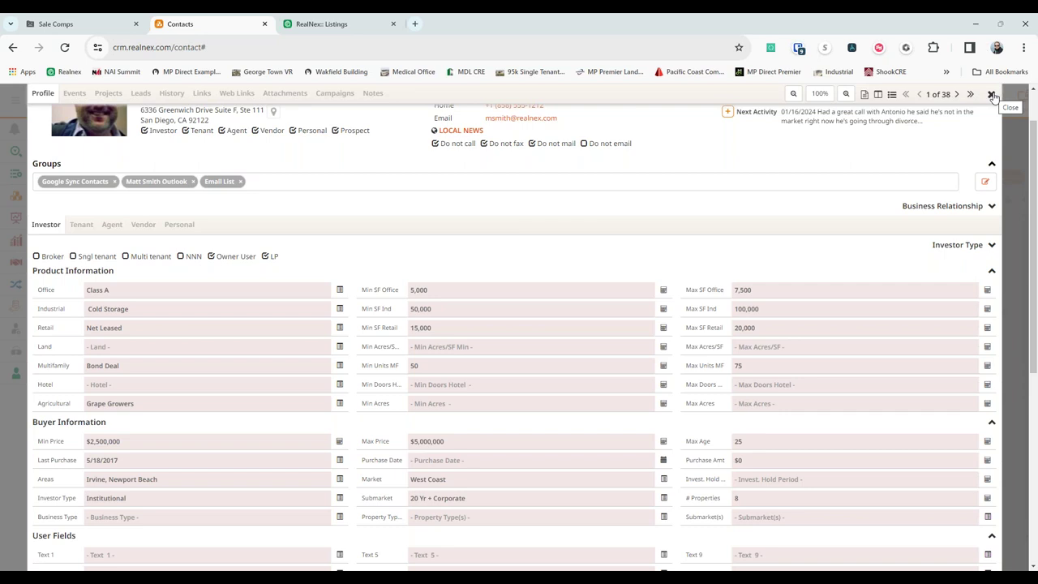
Close the contact profile and return to the Contacts grid of 38 contacts.
{"action": "left_click", "coordinate": [991, 94]}
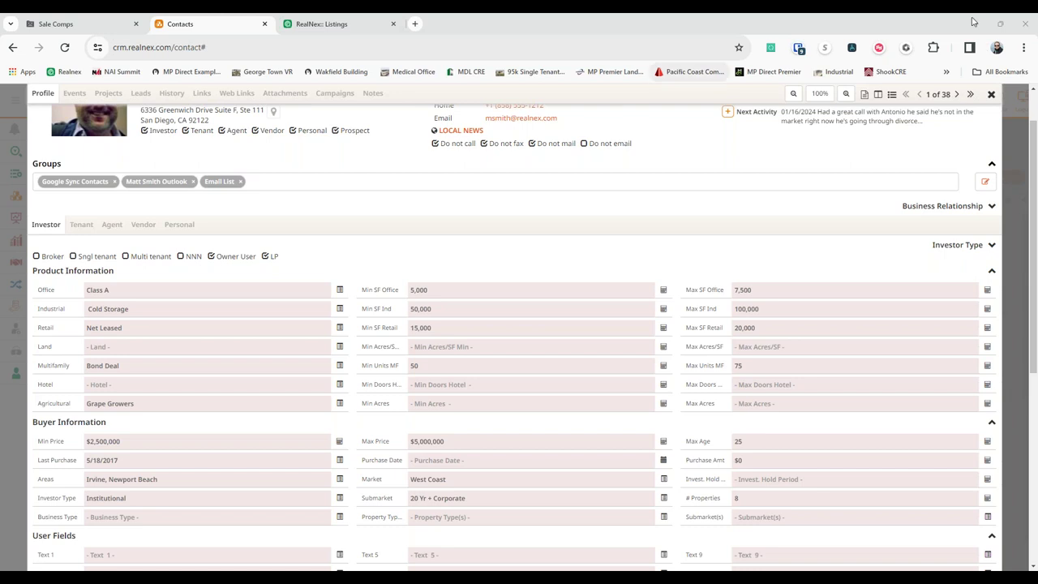
{"action": "left_click", "coordinate": [990, 96]}
{"action": "left_click", "coordinate": [351, 200]}
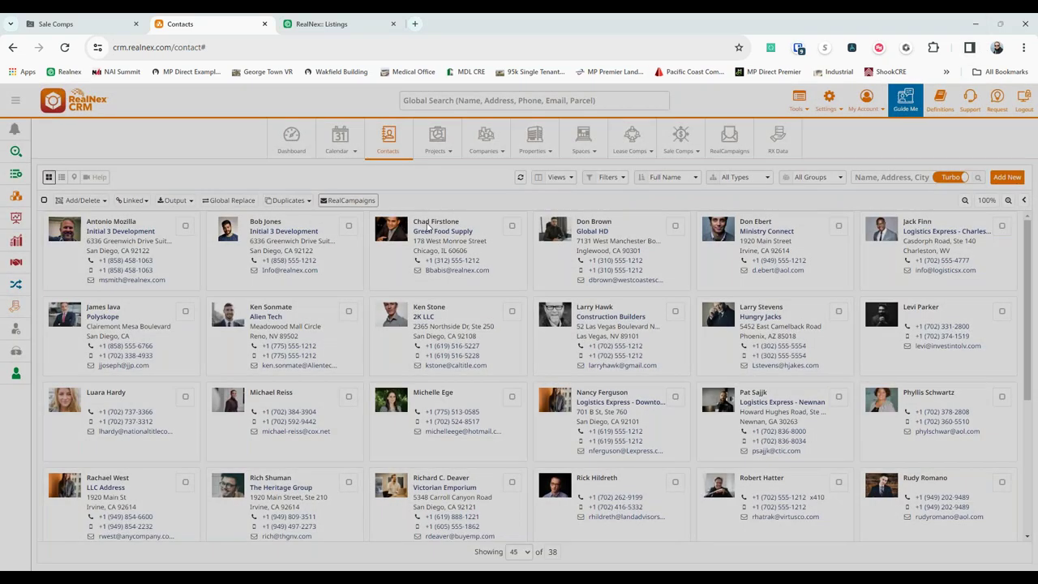
Build a 37-contact campaign from the Transaction Manager template, scheduled for 13 December 2023, 01:33 PM.
{"action": "left_click", "coordinate": [690, 192]}
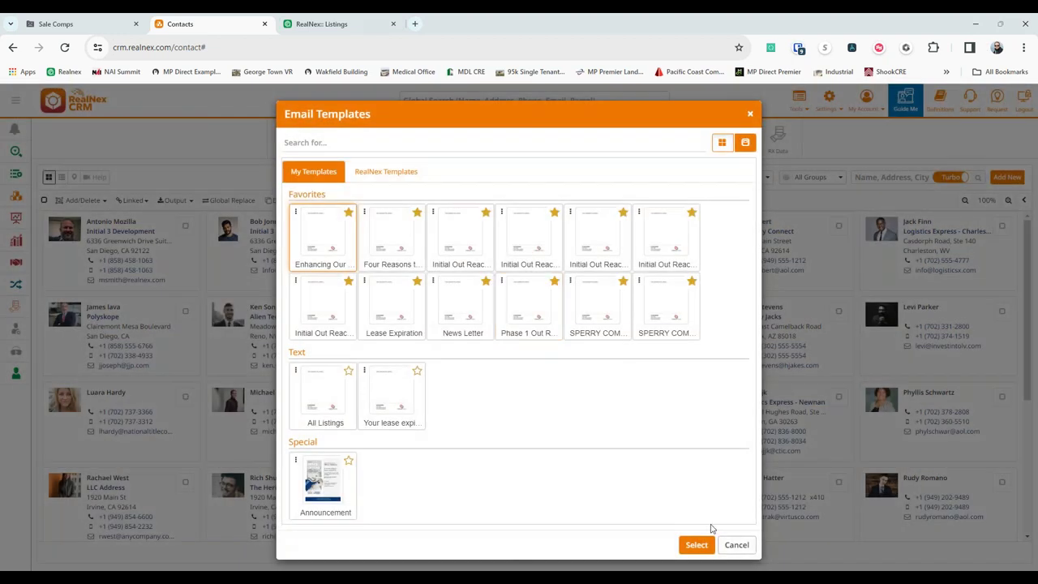
{"action": "left_click", "coordinate": [697, 545]}
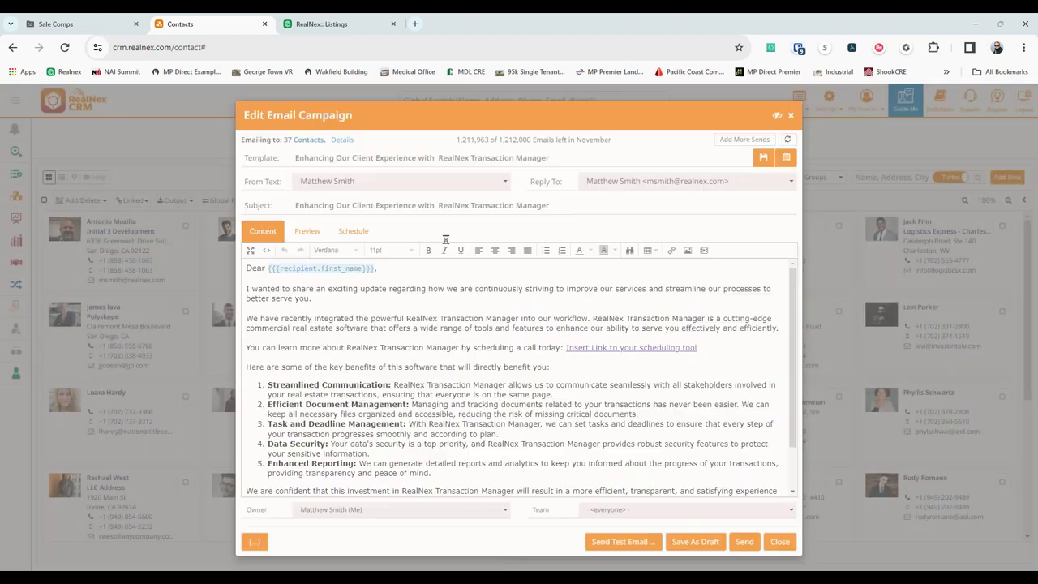
{"action": "left_click", "coordinate": [353, 231]}
{"action": "left_click", "coordinate": [275, 297]}
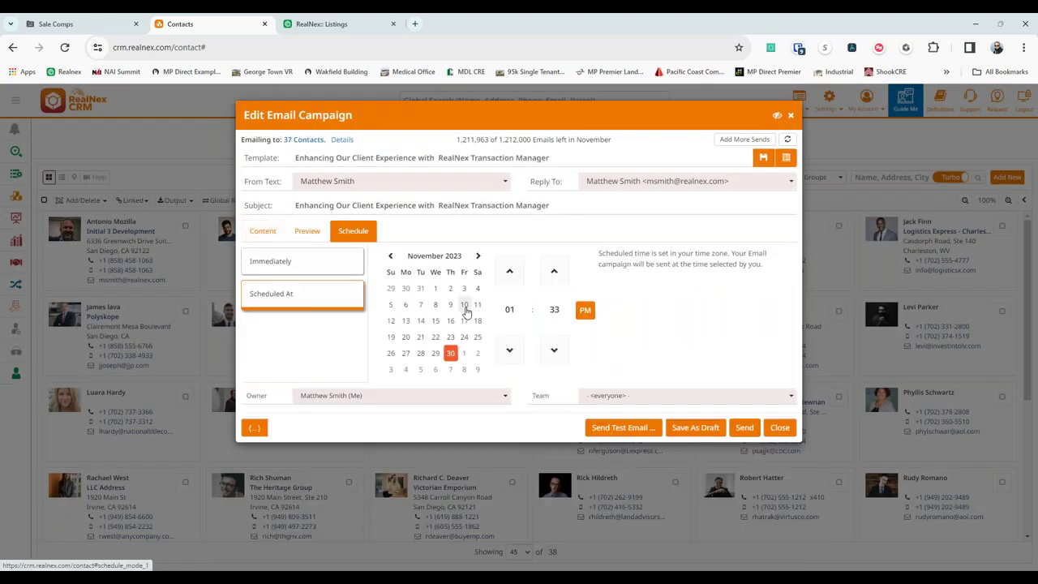
{"action": "left_click", "coordinate": [478, 256]}
{"action": "left_click", "coordinate": [436, 322]}
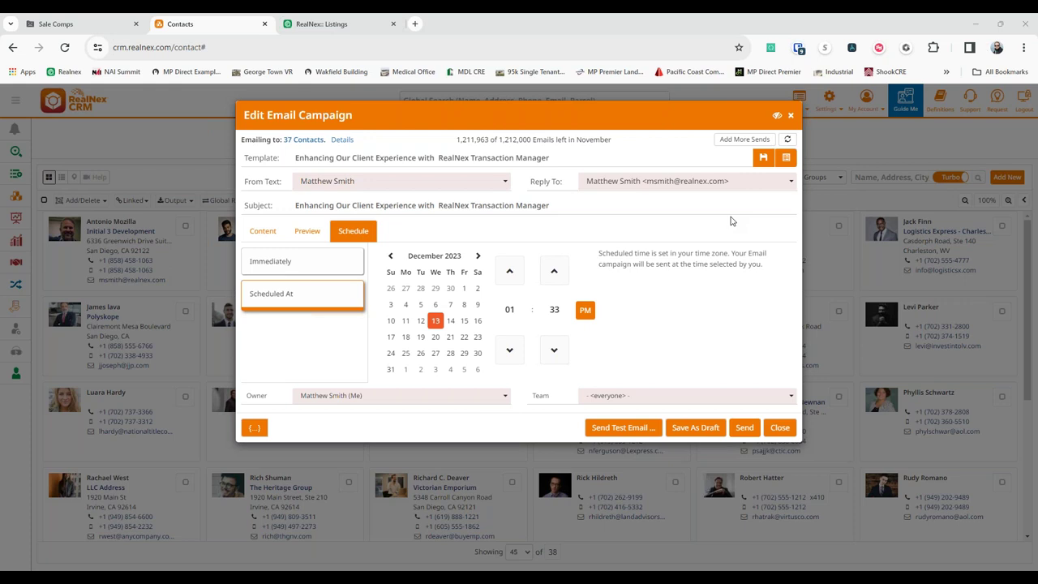
{"action": "left_click", "coordinate": [306, 231]}
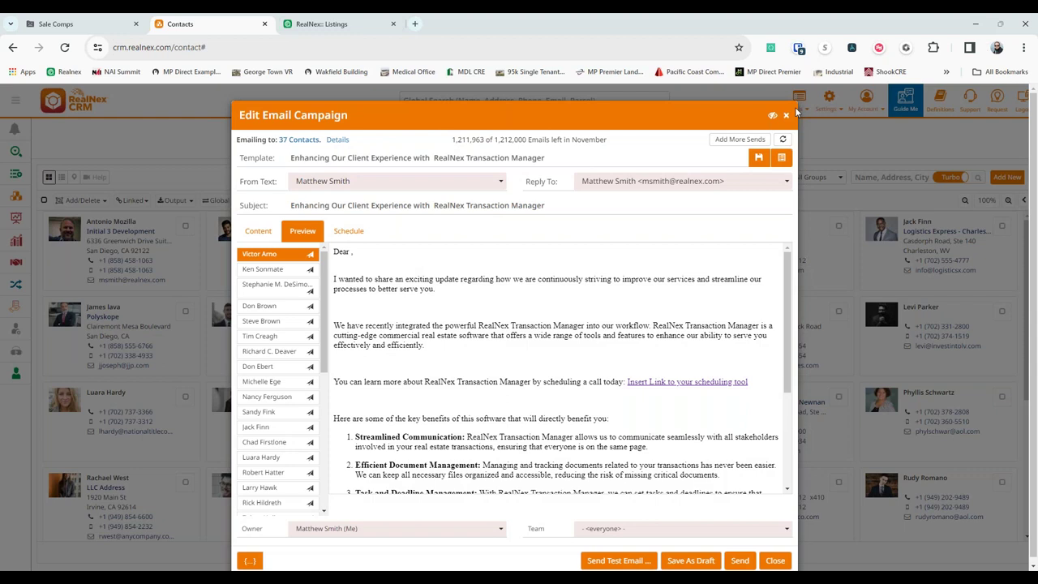
Close the campaign editor, open the first contact's profile and show its Campaigns history.
{"action": "left_click", "coordinate": [786, 116]}
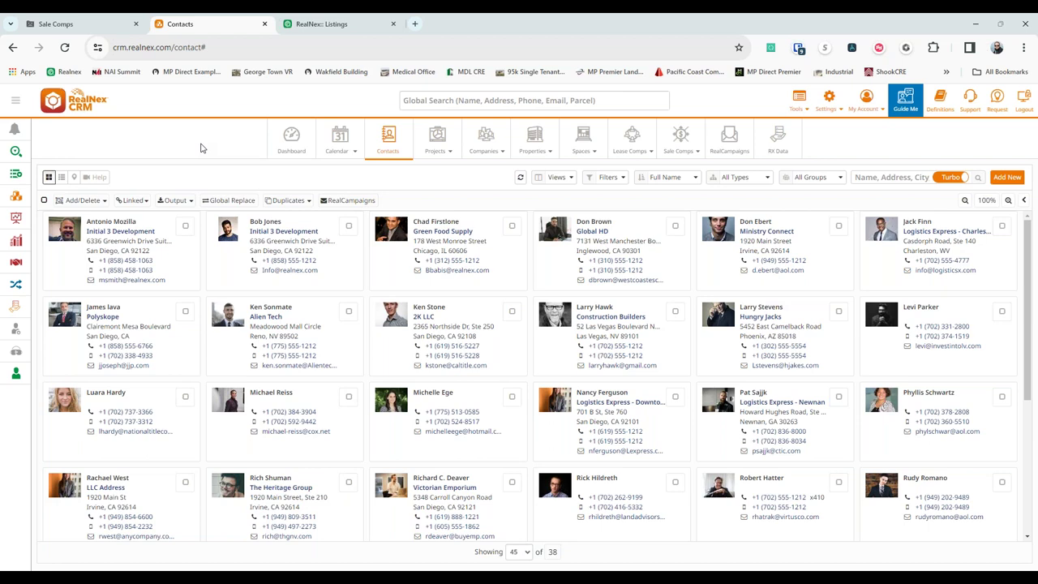
{"action": "double_click", "coordinate": [183, 269]}
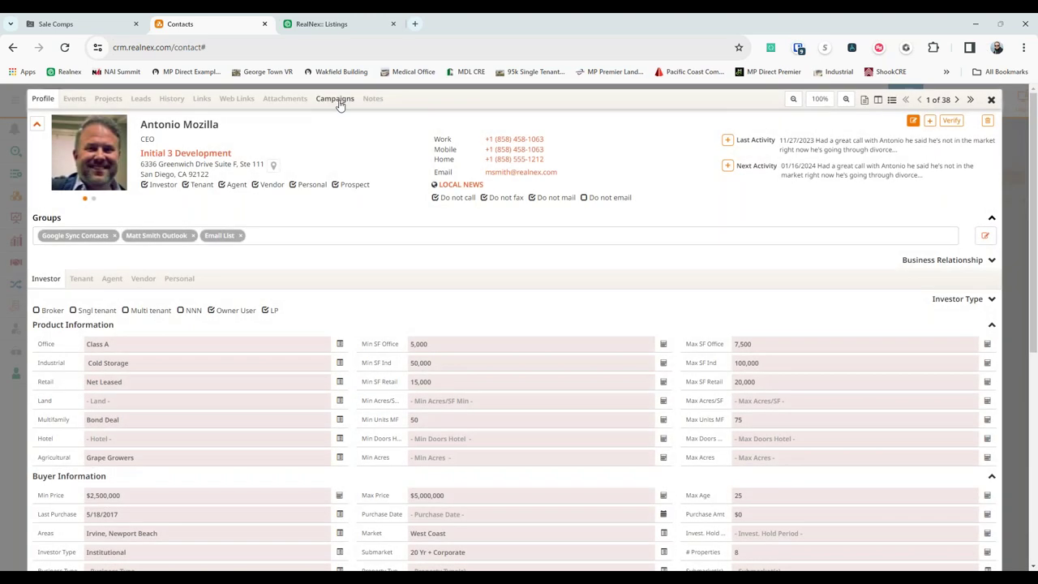
{"action": "left_click", "coordinate": [335, 99]}
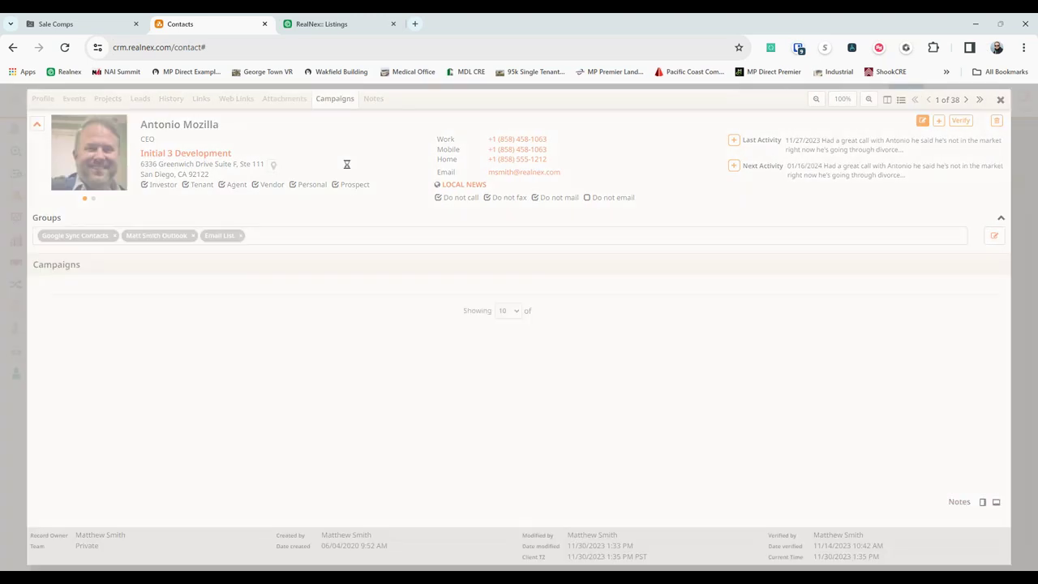